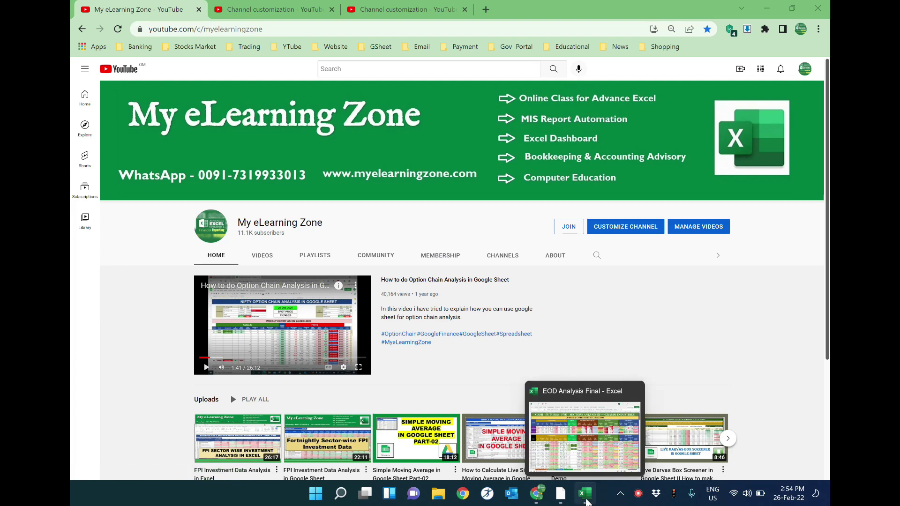
Bring the EOD Analysis Final workbook forward and show its Final Screener sheet with the GRASIM analysis
left_click(584, 466)
left_click(356, 462)
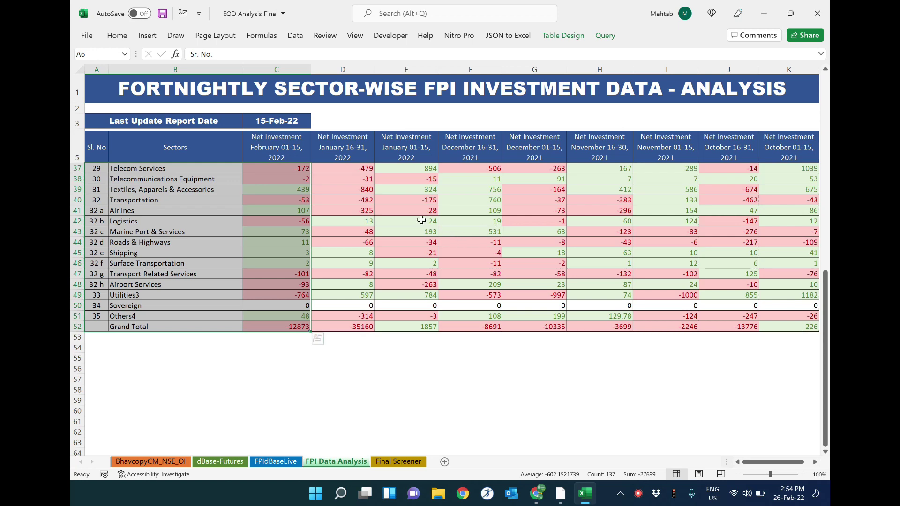
left_click(399, 462)
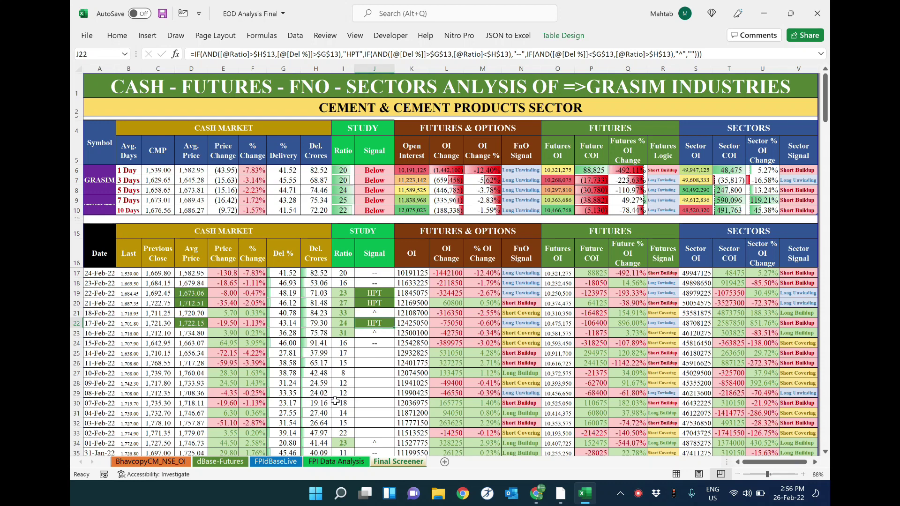
Switch from Excel to Chrome, back to Excel, then to the My eLearning Zone YouTube channel
left_click(537, 494)
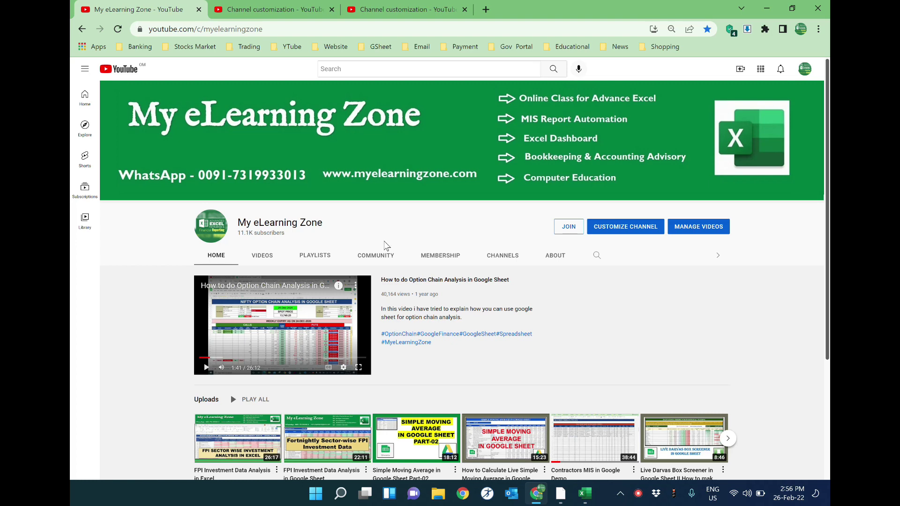
mouse_move(684, 439)
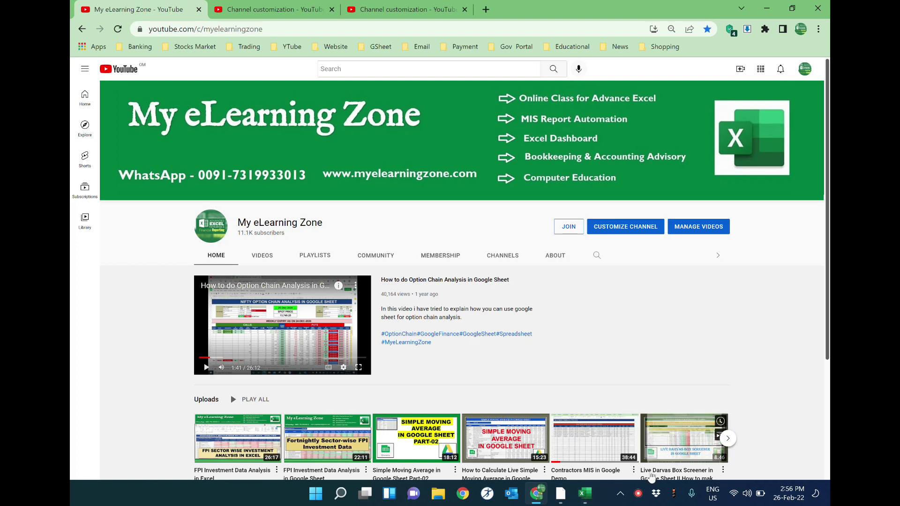
left_click(585, 492)
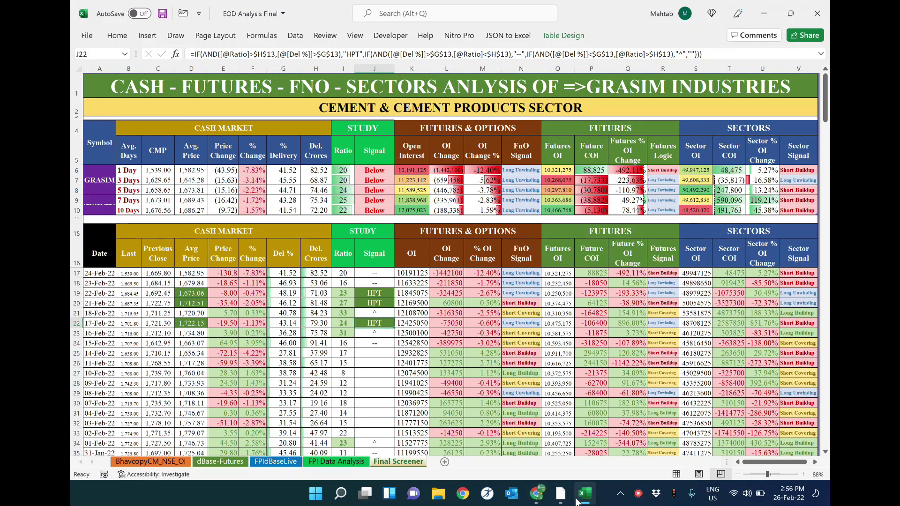
left_click(539, 499)
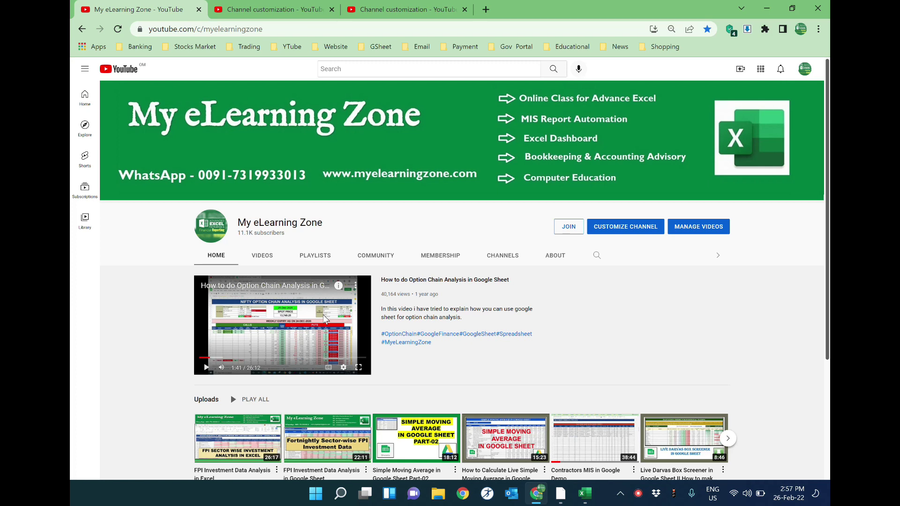
mouse_move(280, 154)
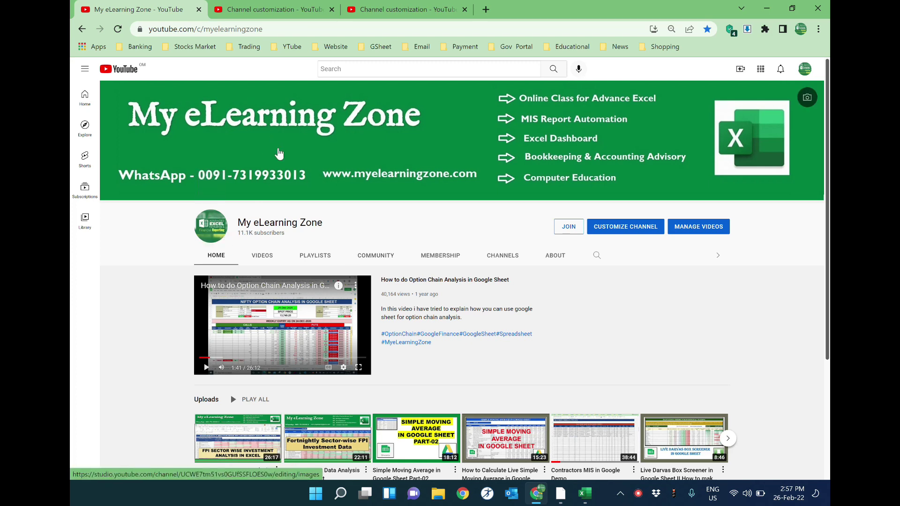
In a new tab, search Google for 'google chrome extensions' and open the Chrome Web Store result
left_click(485, 10)
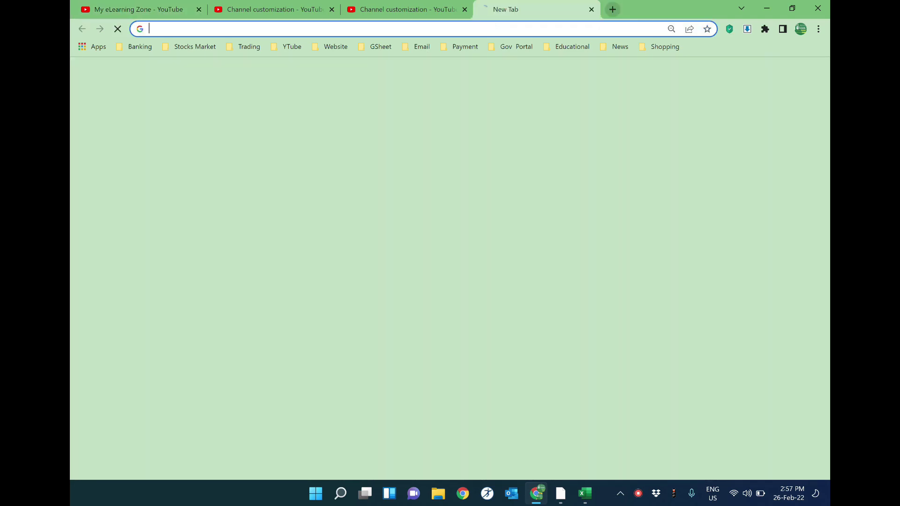
left_click(152, 9)
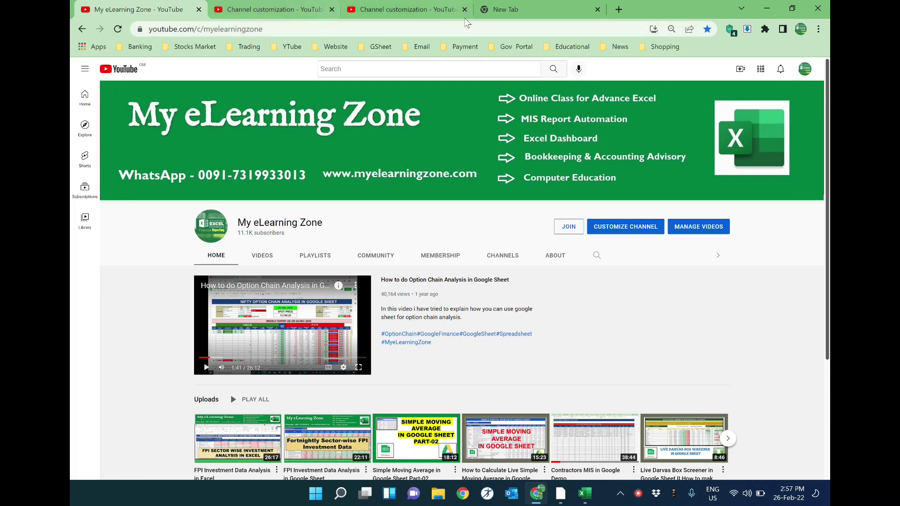
left_click(497, 9)
left_click(426, 29)
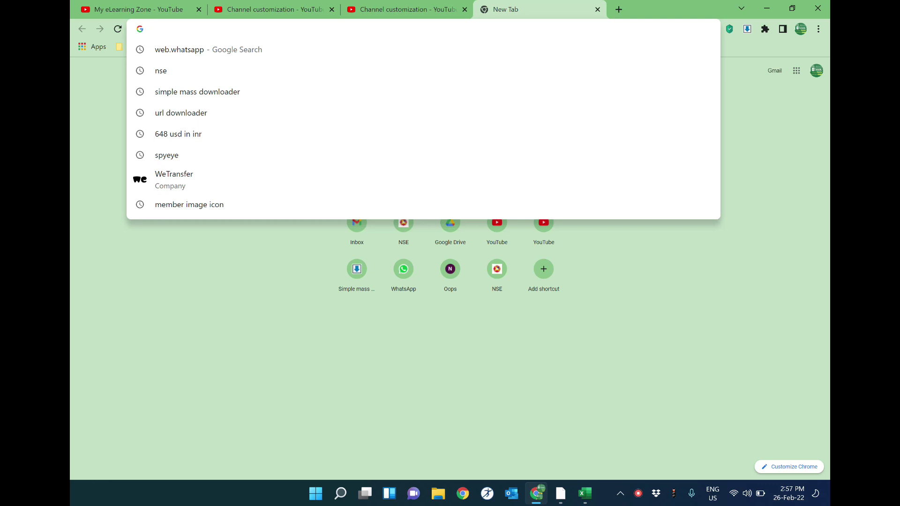
type("google chrome extensions")
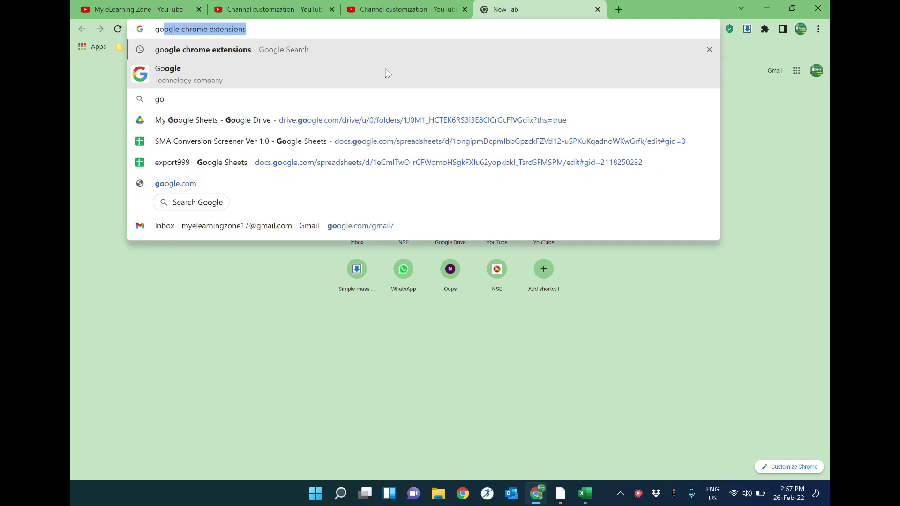
key("Return")
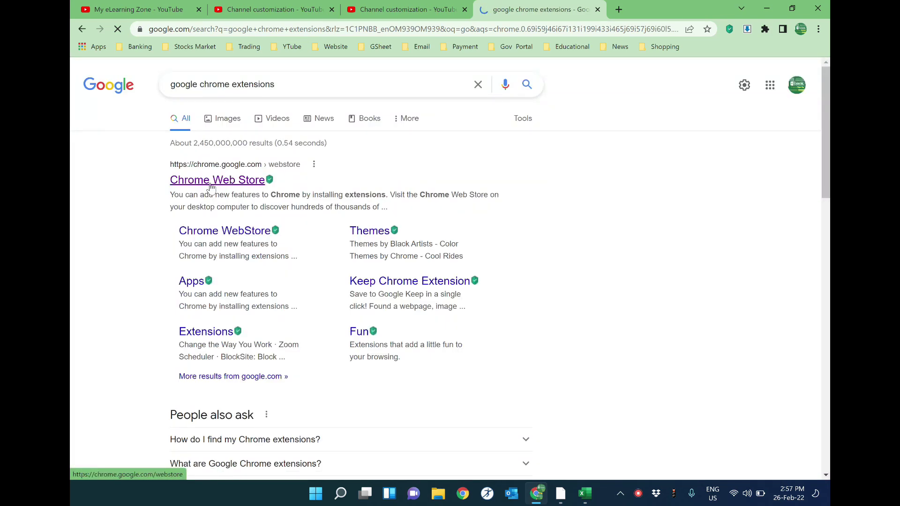
left_click(210, 187)
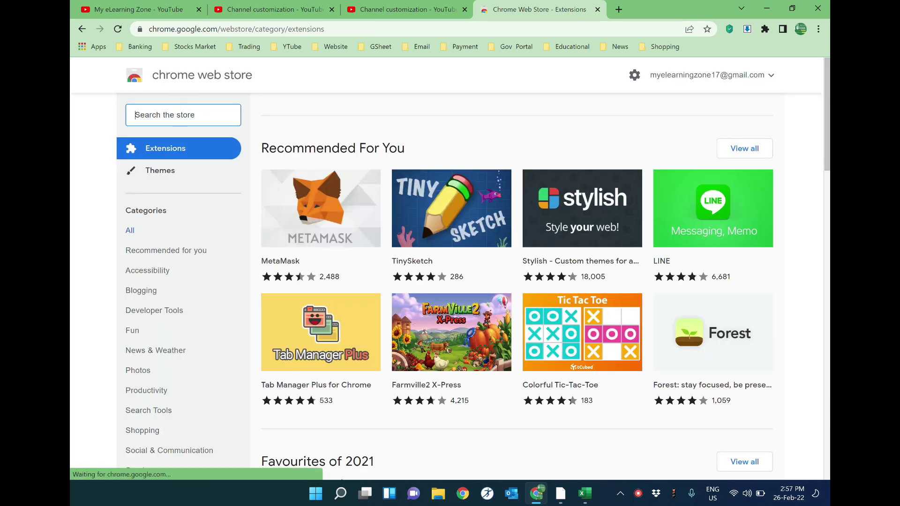
Search the Chrome Web Store for 'simple mass downloader' and open its extension page
type("si")
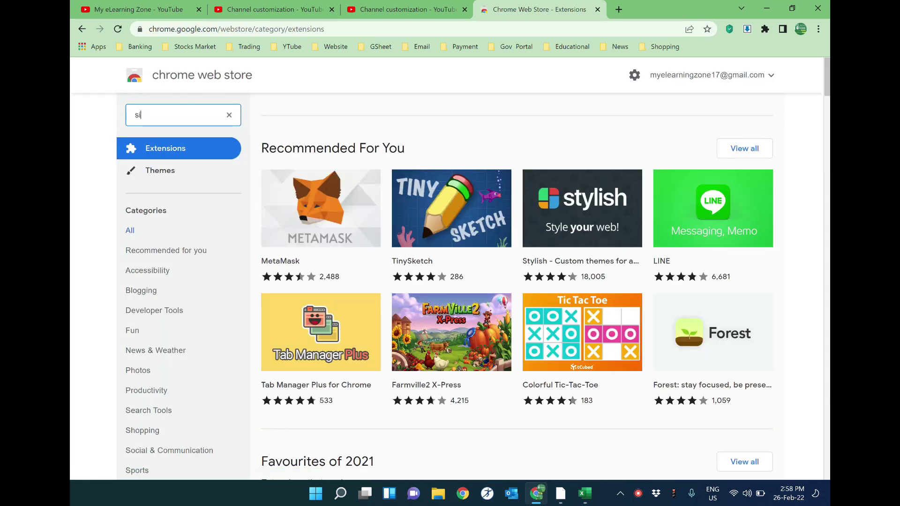
type("mple ma")
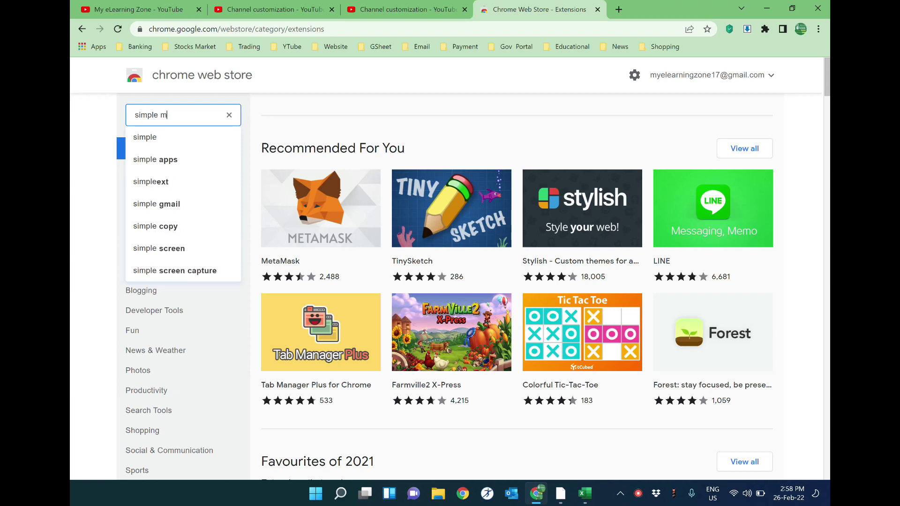
type("s")
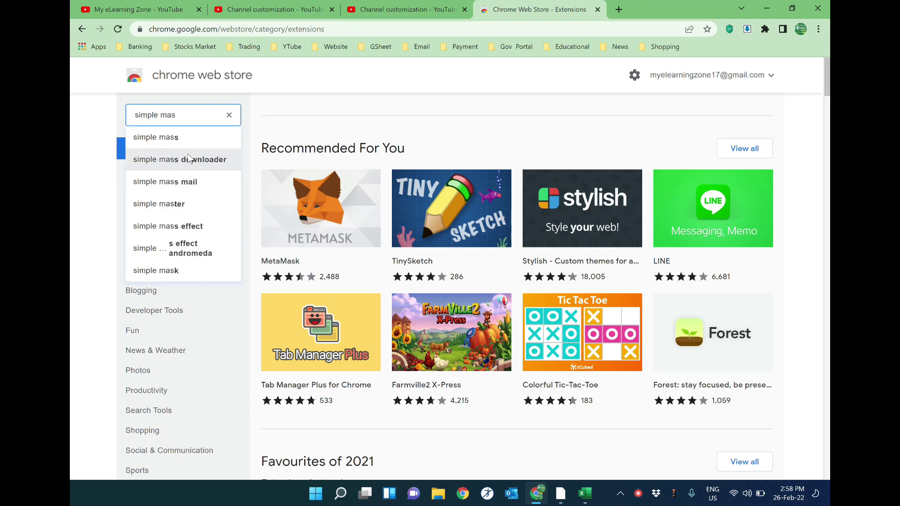
left_click(191, 163)
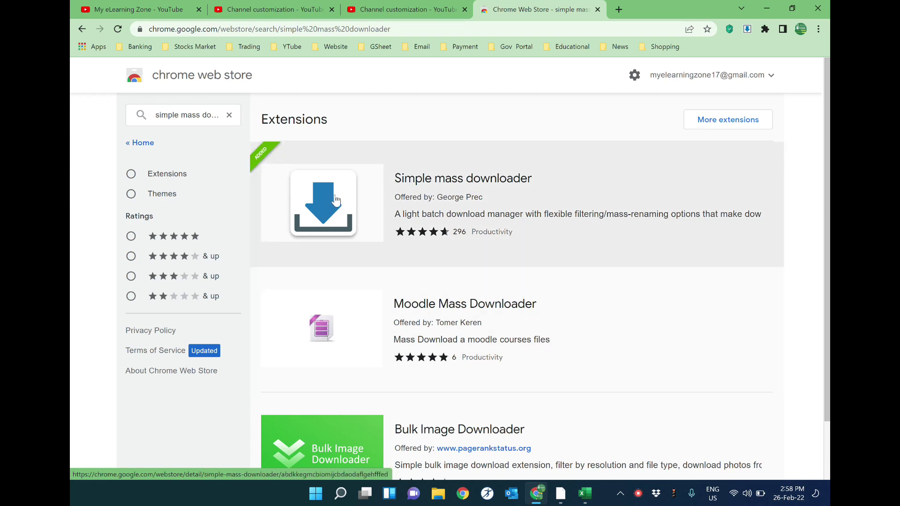
left_click(334, 201)
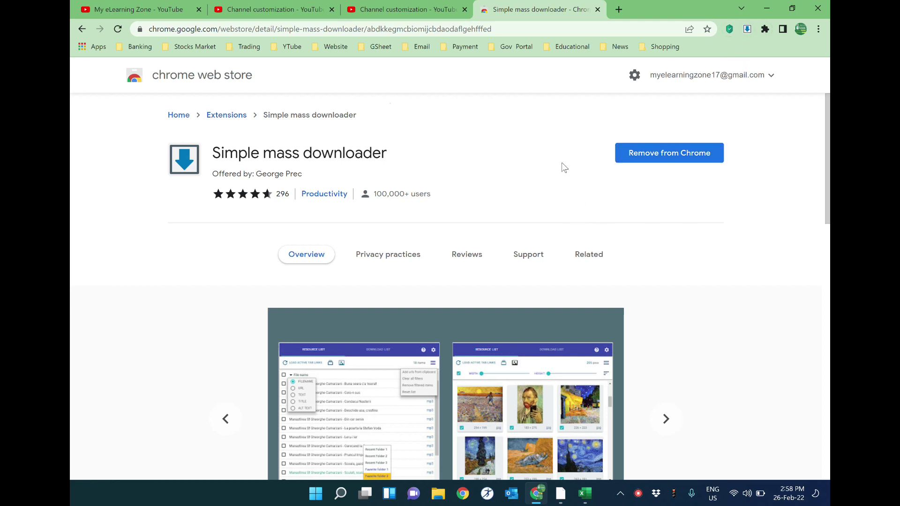
Open and close the Simple mass downloader toolbar panel, then close the store tab
left_click(748, 29)
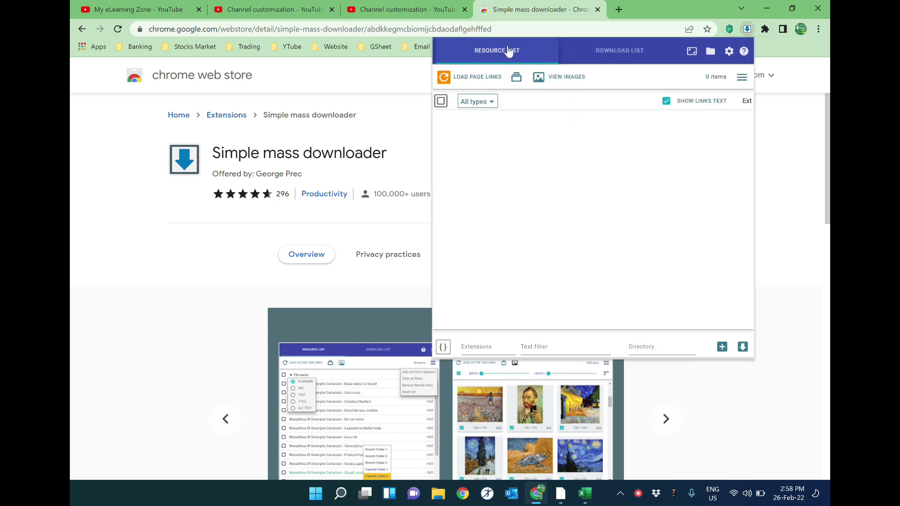
left_click(789, 49)
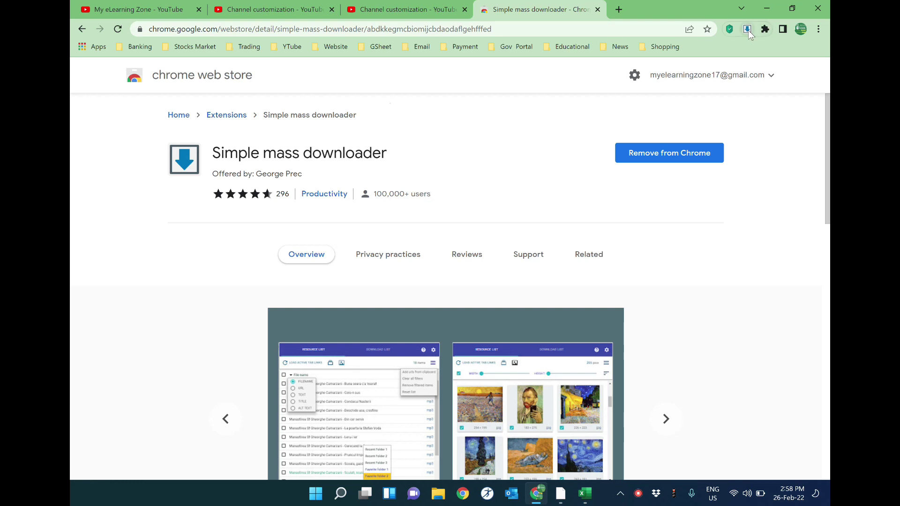
left_click(748, 30)
left_click(775, 63)
left_click(597, 10)
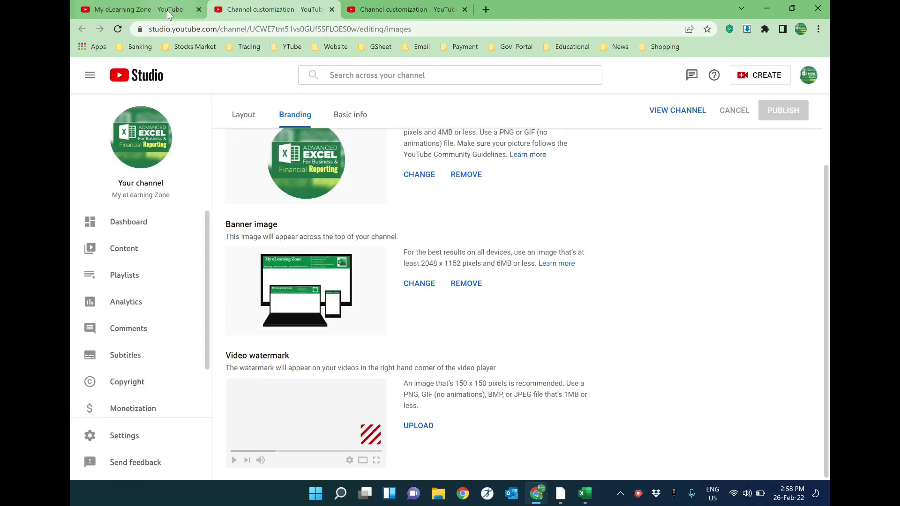
Return to the My eLearning Zone tab, then bring the EOD Analysis Final workbook forward
left_click(138, 9)
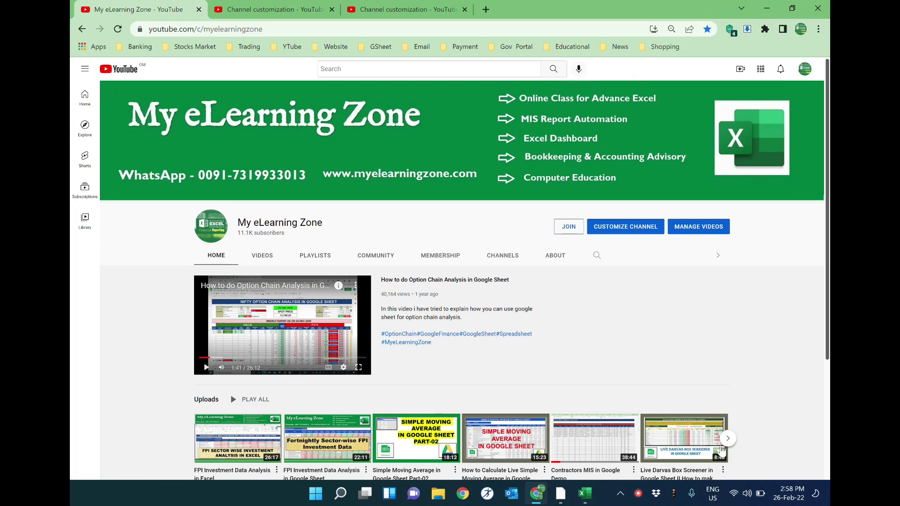
left_click(583, 495)
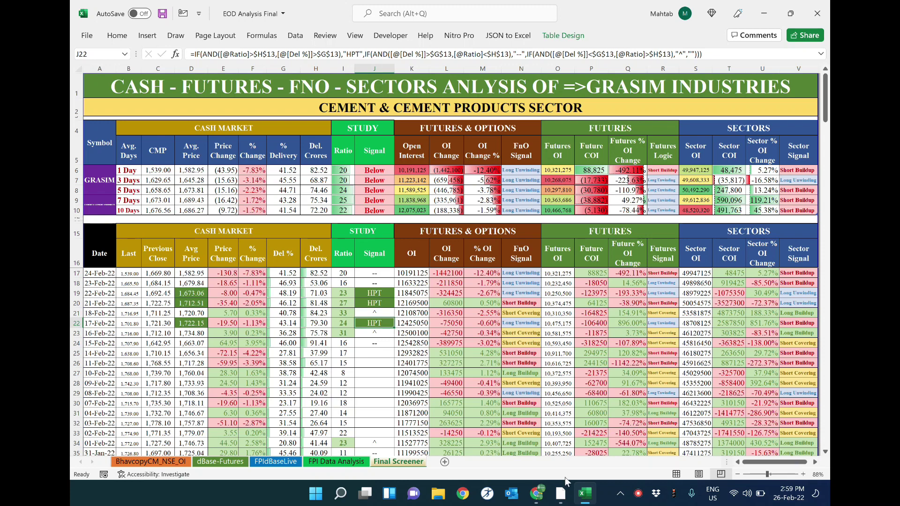
Browse the My eLearning Zone channel's uploaded videos, paging to the next set and back
left_click(536, 493)
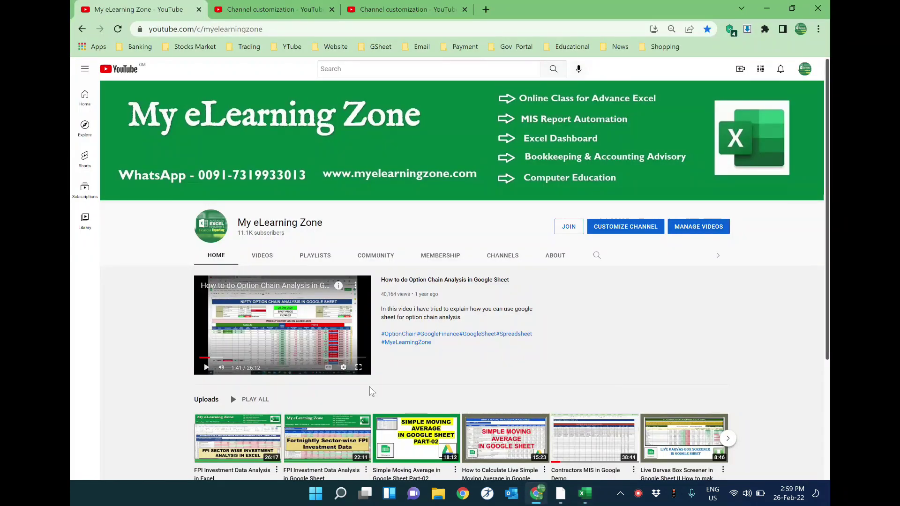
scroll(372, 392, "down", 2)
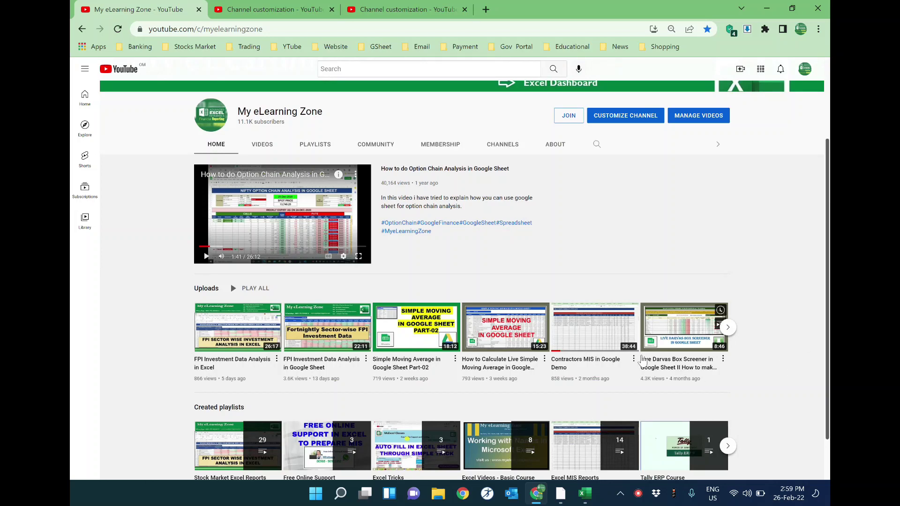
left_click(729, 329)
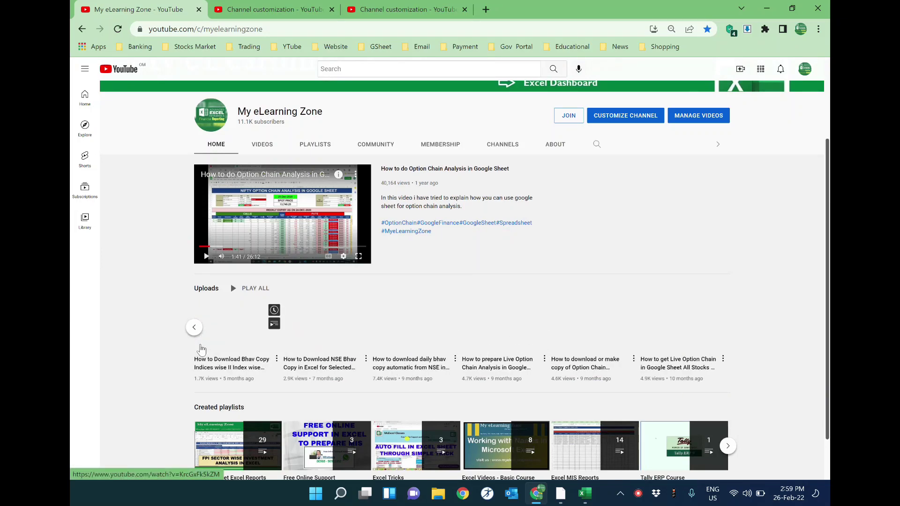
left_click(194, 327)
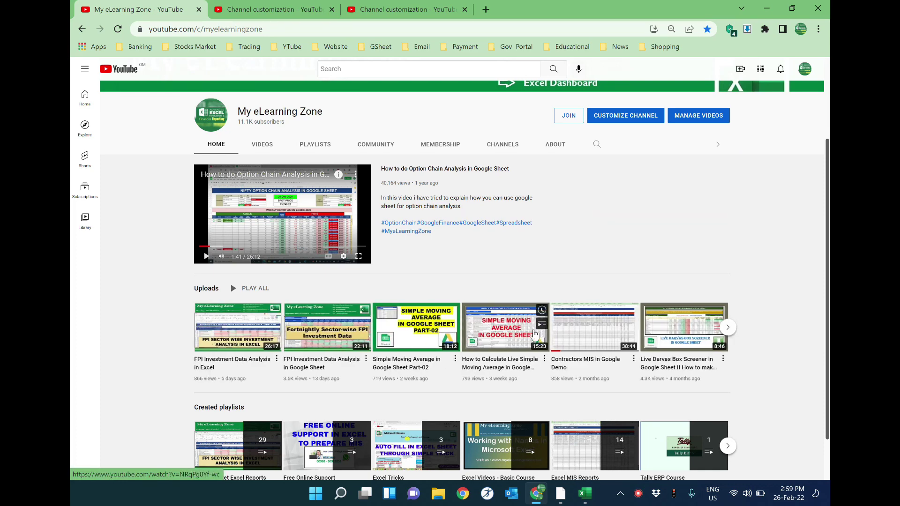
mouse_move(684, 327)
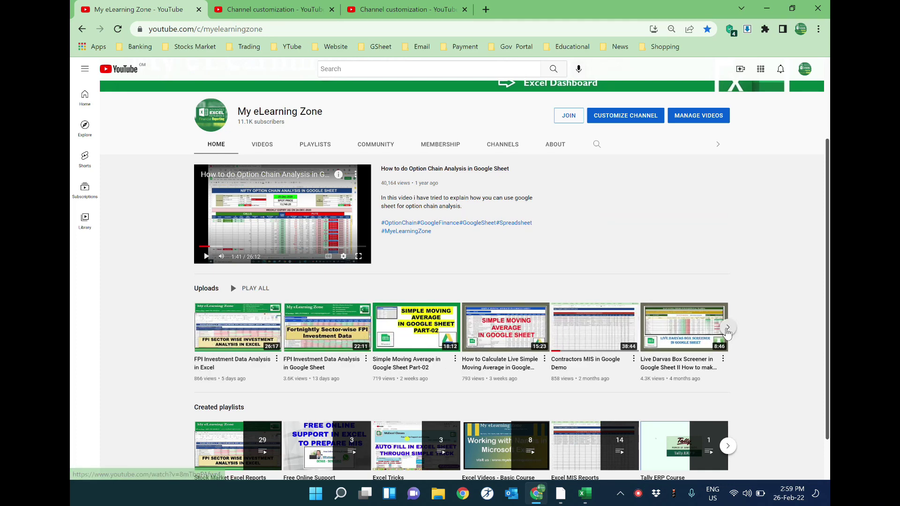
left_click(729, 327)
left_click(194, 329)
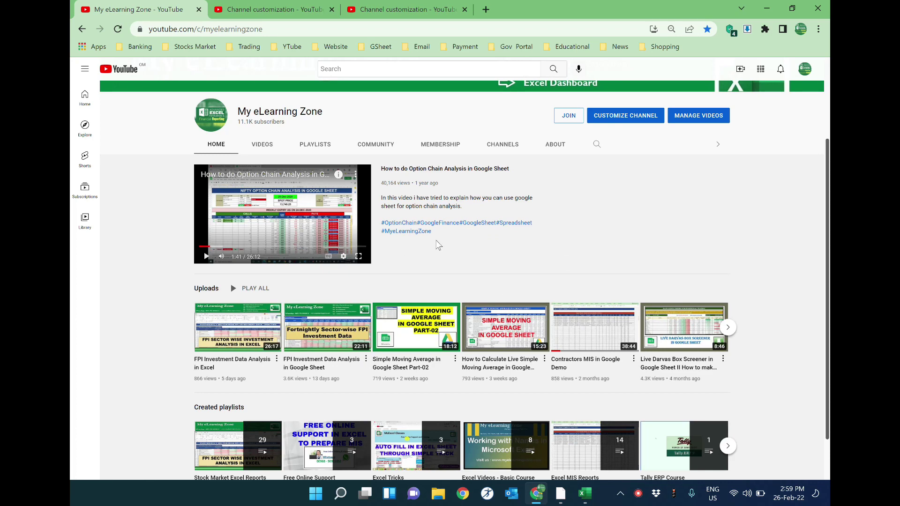
scroll(392, 225, "up", 3)
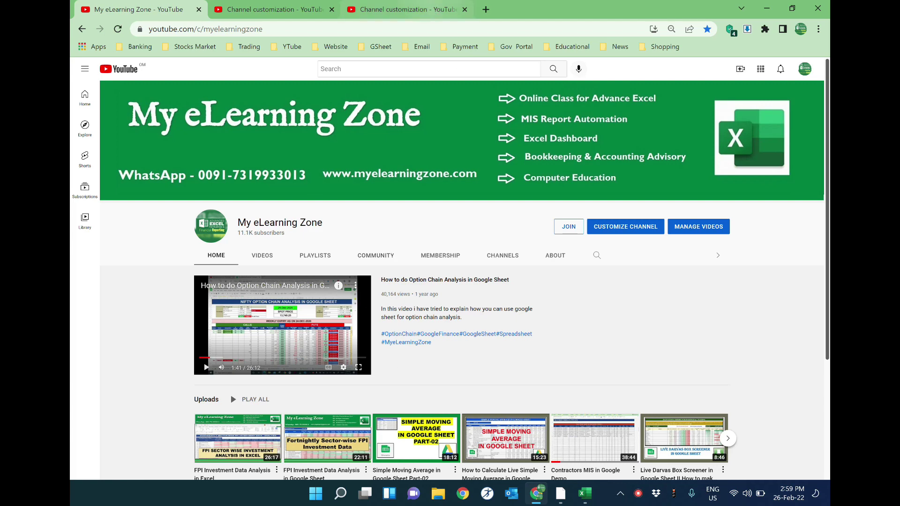
Minimize Excel and Chrome, then create a new Microsoft Excel Worksheet on the desktop
left_click(585, 493)
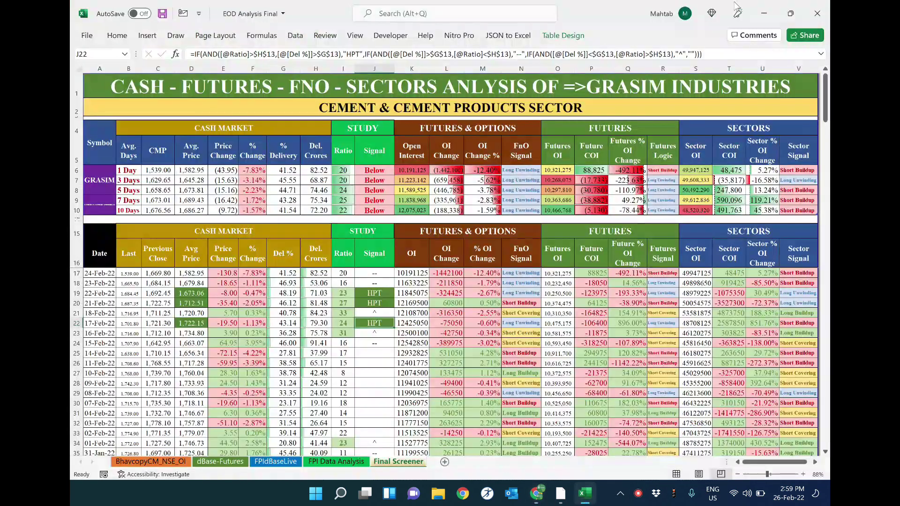
left_click(764, 14)
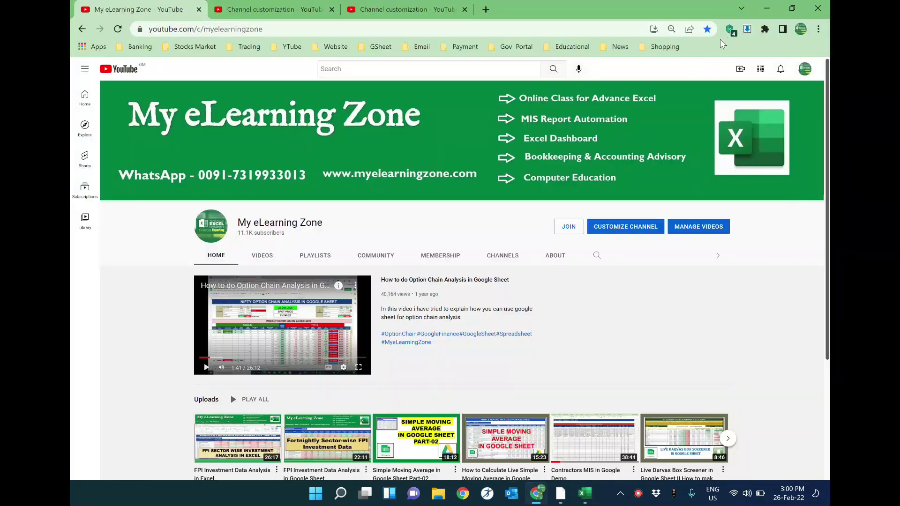
left_click(767, 12)
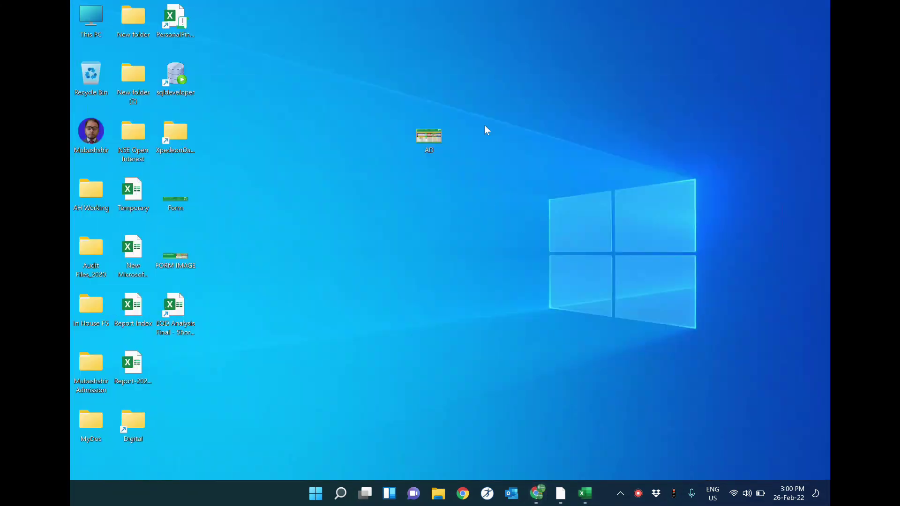
right_click(471, 300)
mouse_move(486, 314)
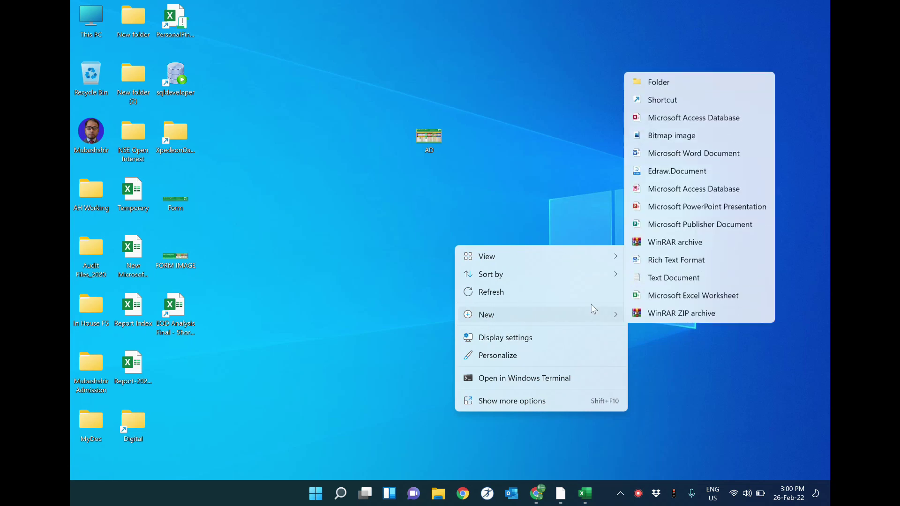
left_click(679, 296)
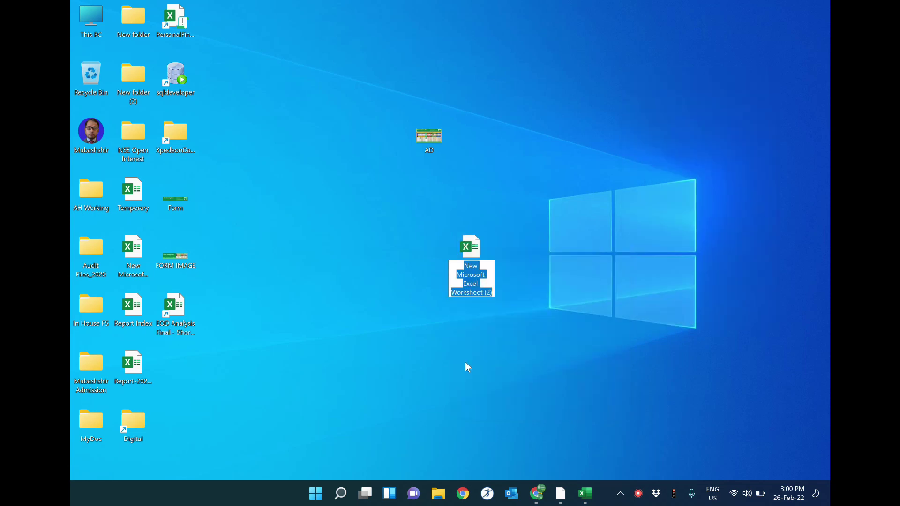
Rename the new desktop workbook to 'Url Link Genetor'
right_click(477, 282)
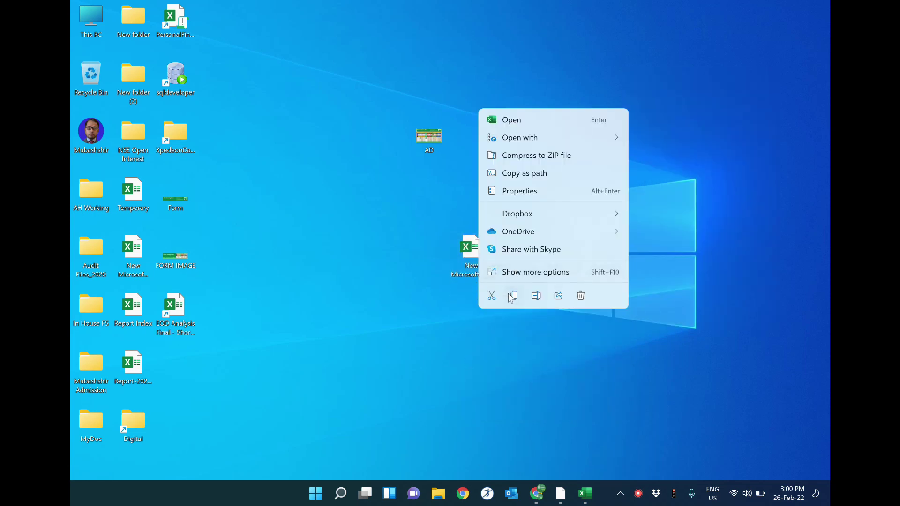
left_click(537, 296)
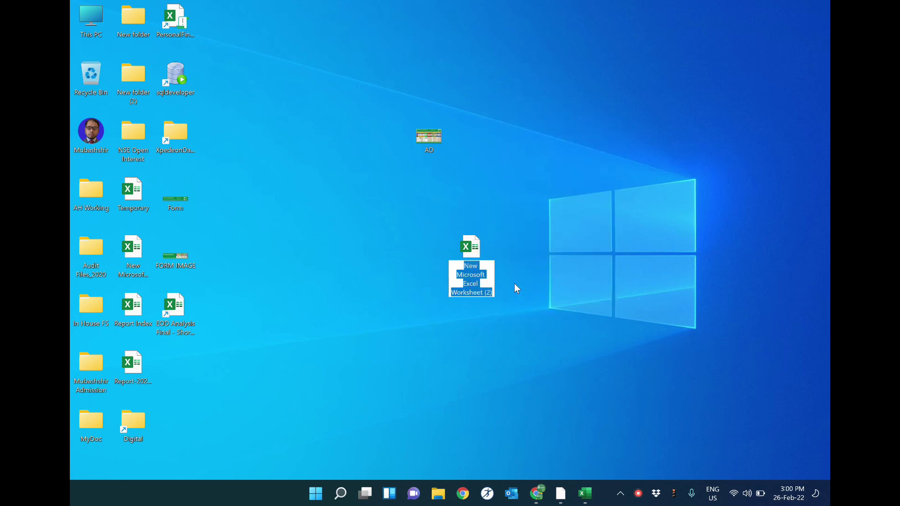
type("L")
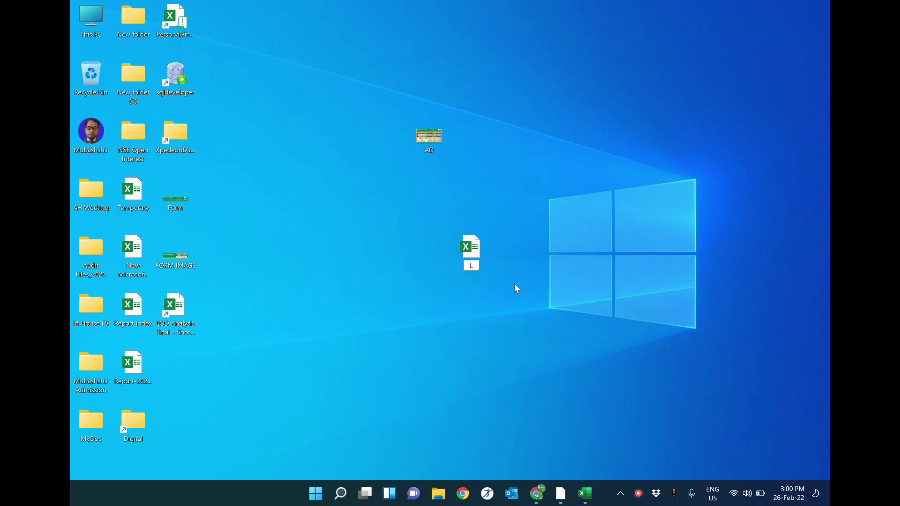
key("BackSpace")
type("Url L")
type("in")
type("k Gene")
type("tor")
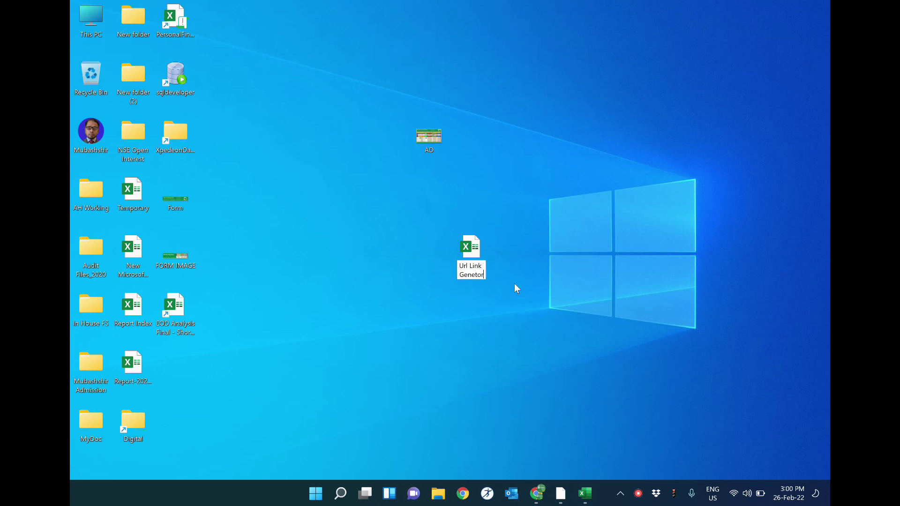
key("Return")
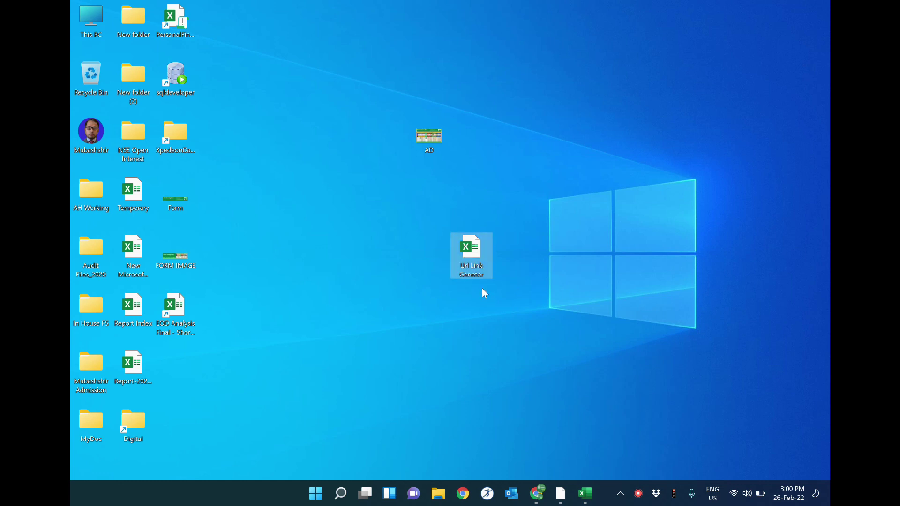
Rename the file to 'Url Link' and open it in Excel
right_click(477, 274)
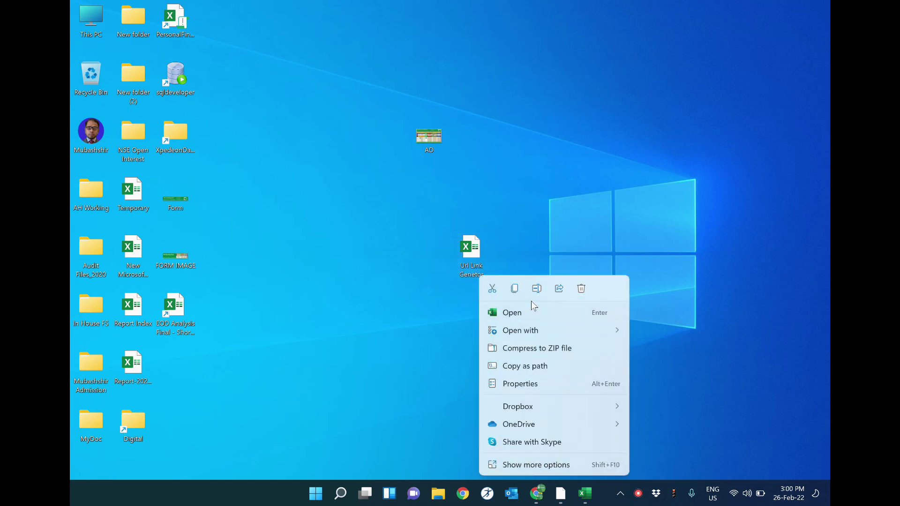
left_click(538, 288)
key("End")
key("BackSpace")
key("BackSpace")
key("BackSpace")
key("BackSpace")
key("BackSpace")
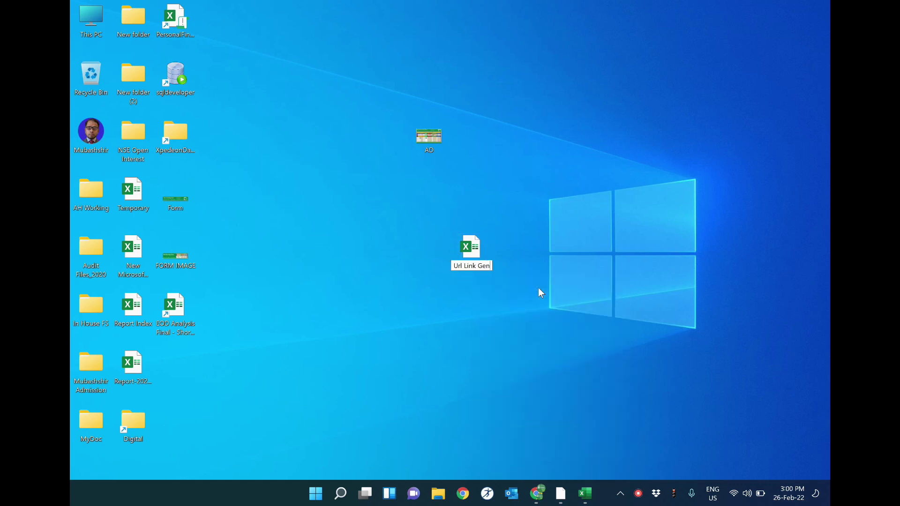
key("BackSpace")
key("BackSpace")
key("BackSpace")
left_click(500, 351)
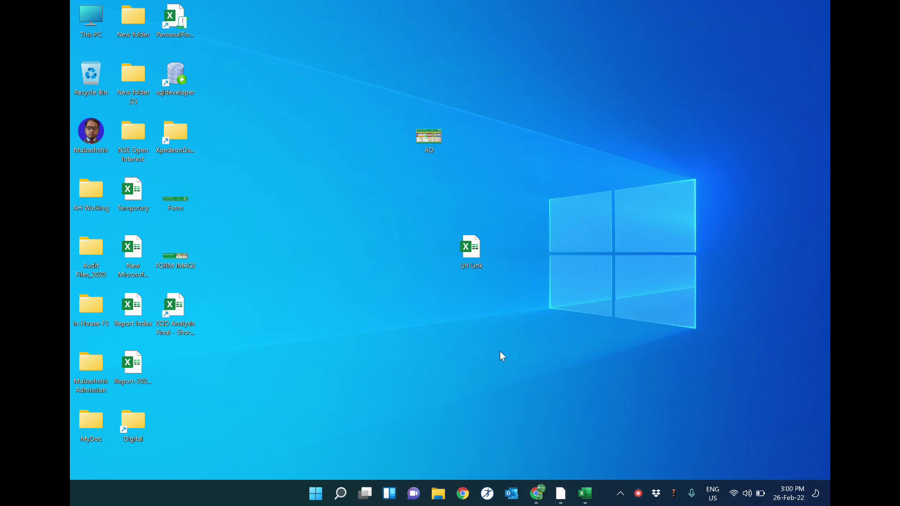
double_click(471, 249)
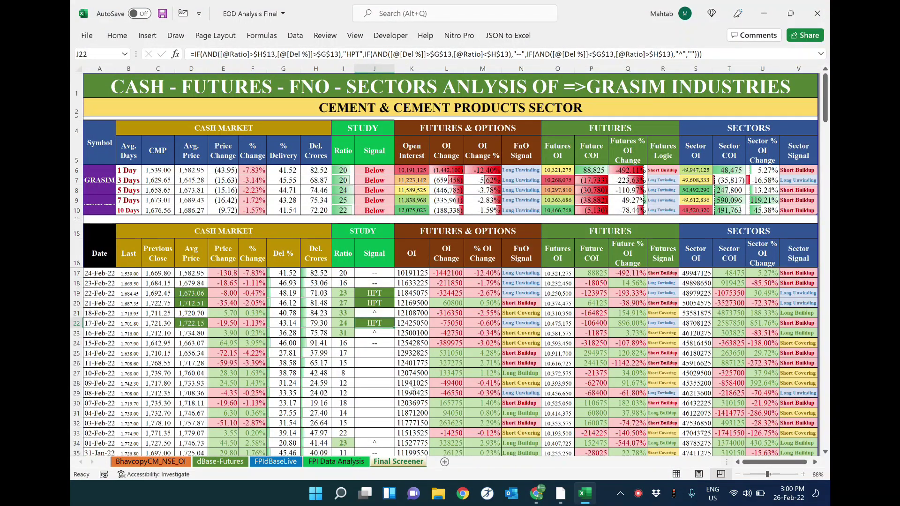
mouse_move(584, 494)
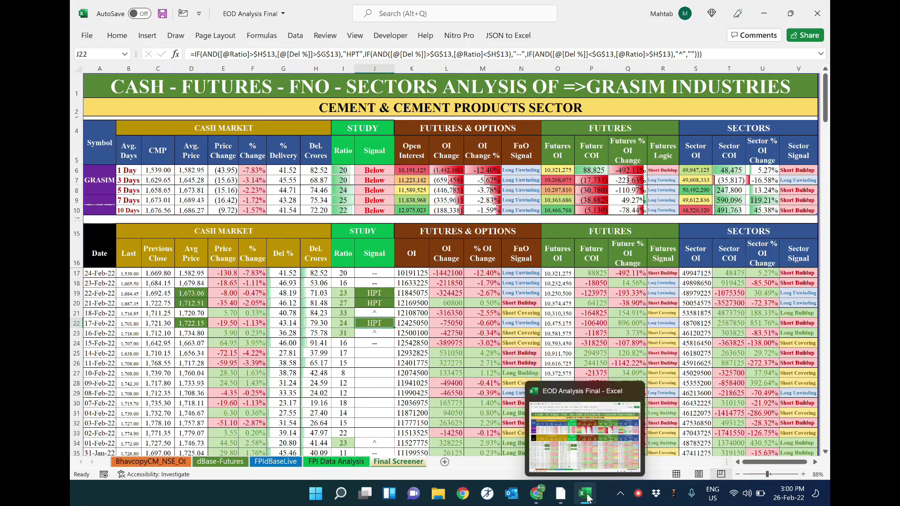
In a new Chrome tab, load nseindia.com by entering 'Nse' in the address bar
left_click(537, 494)
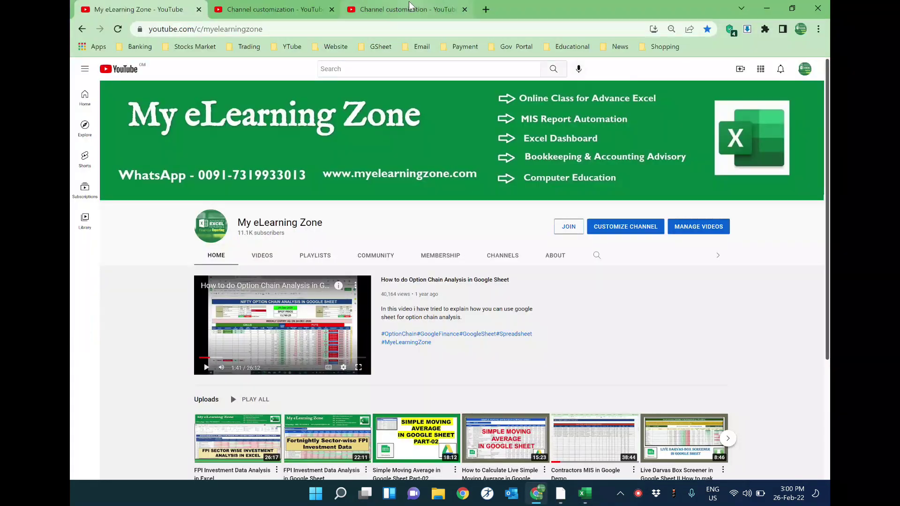
left_click(486, 10)
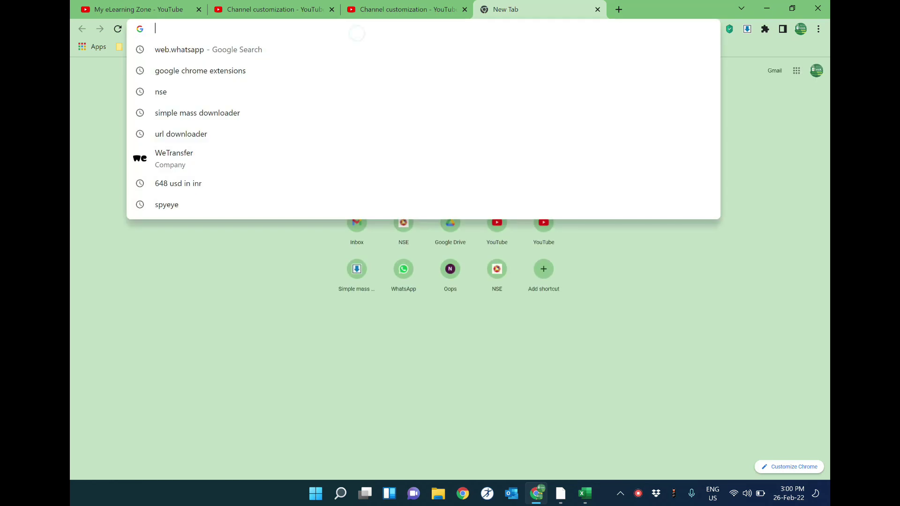
type("Nse")
key("Return")
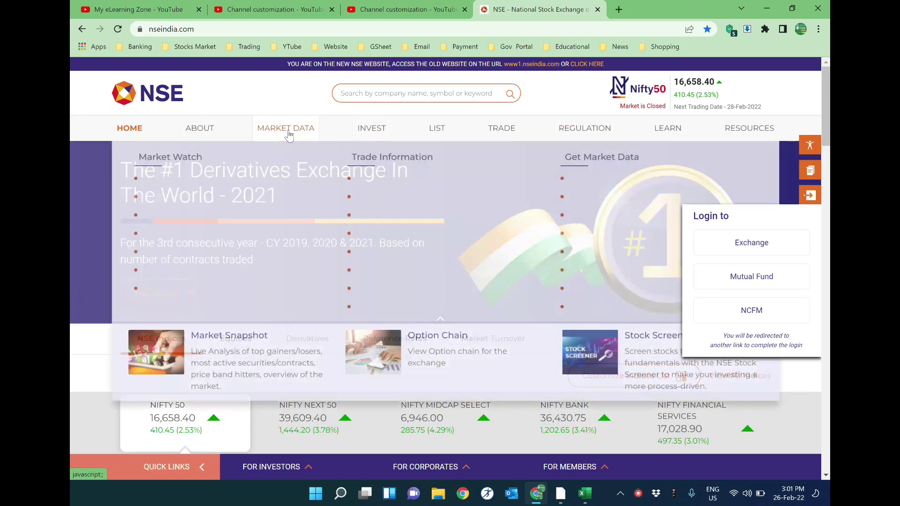
mouse_move(285, 128)
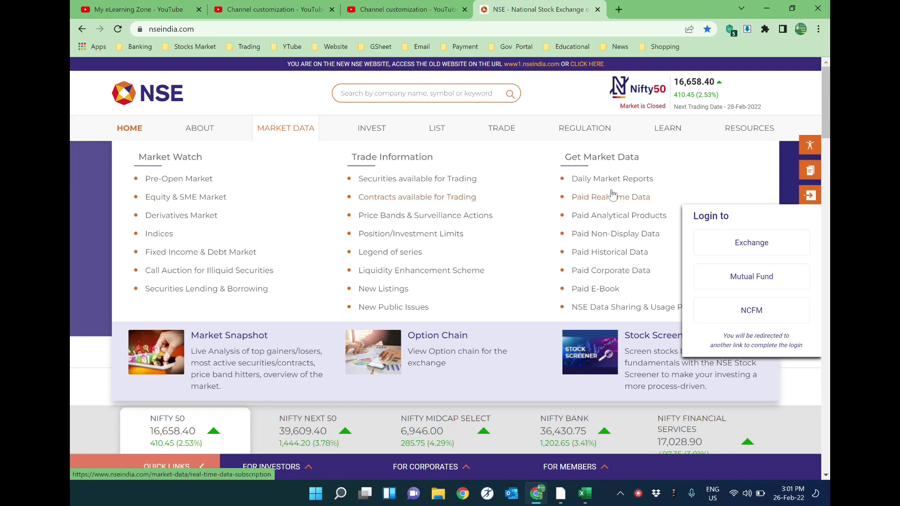
Go to NSE's Daily Market Reports and switch to the Derivatives reports
left_click(614, 182)
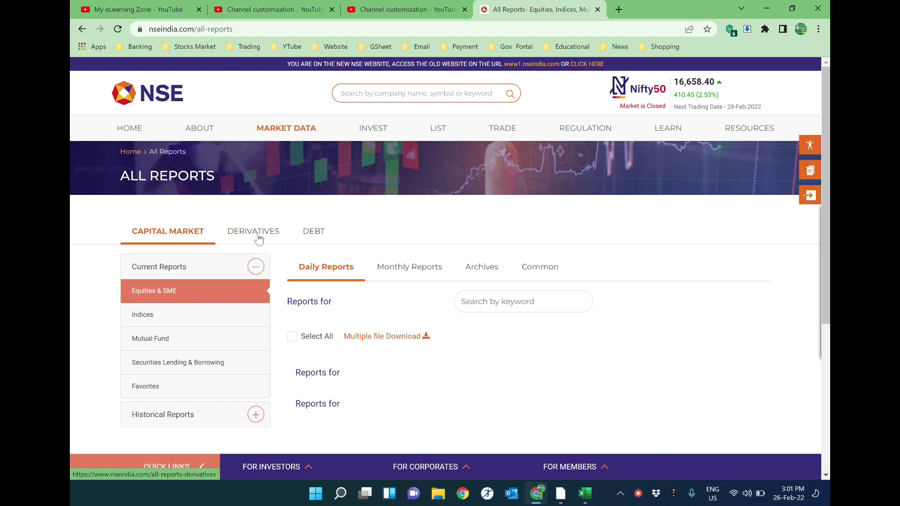
scroll(269, 234, "down", 1)
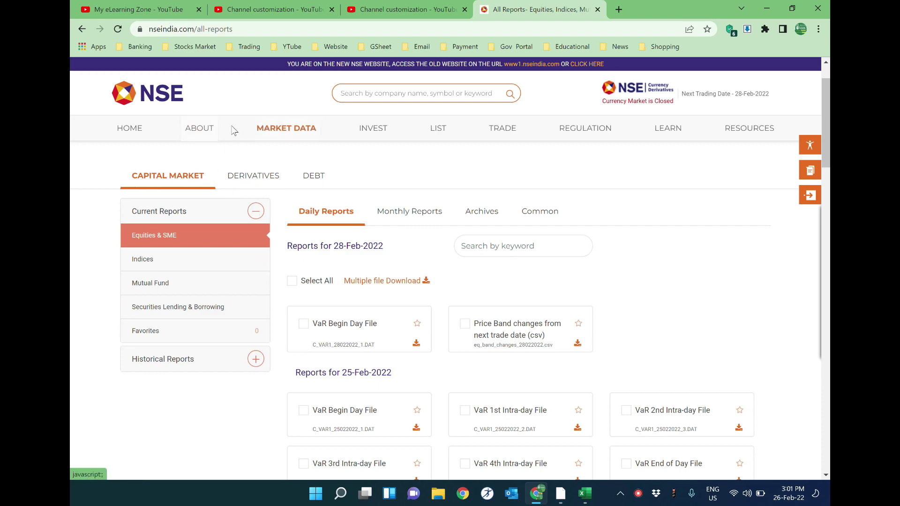
mouse_move(286, 128)
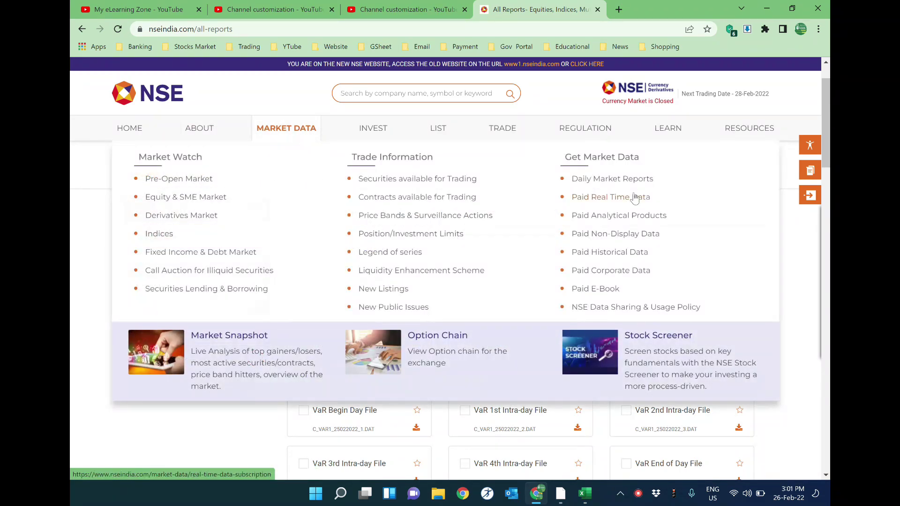
left_click(630, 185)
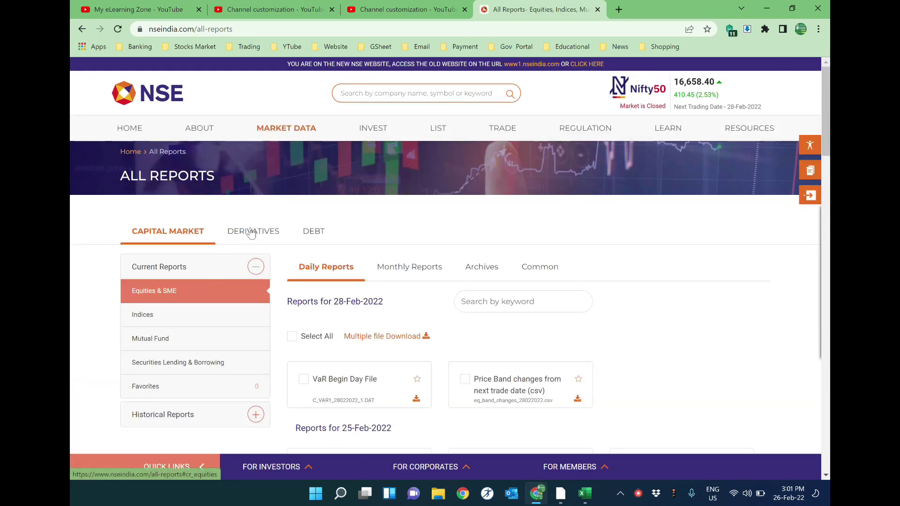
left_click(254, 233)
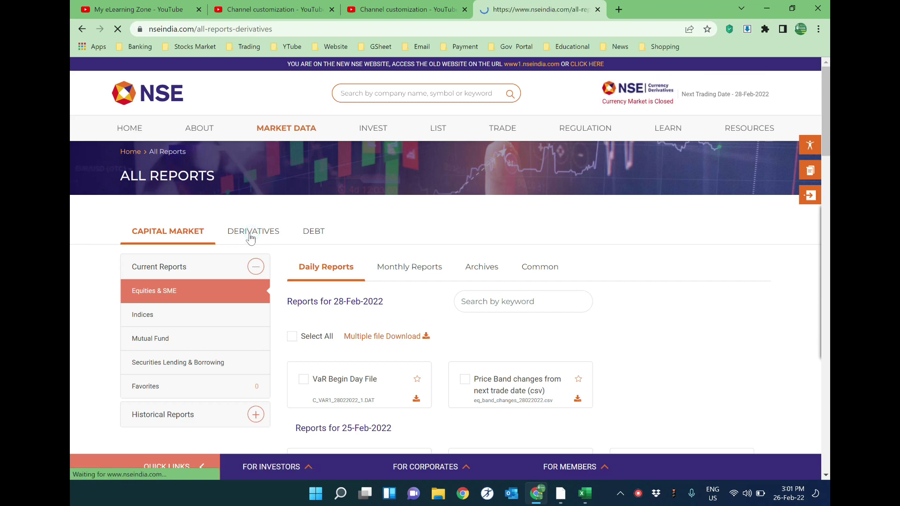
Copy the download link address of the F&O-Bhavcopy file (csv)
scroll(382, 303, "down", 5)
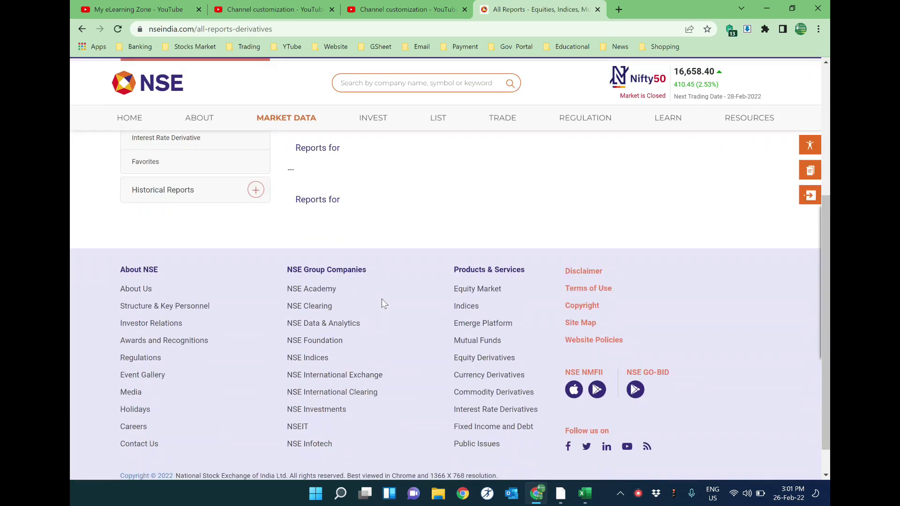
scroll(379, 310, "up", 2)
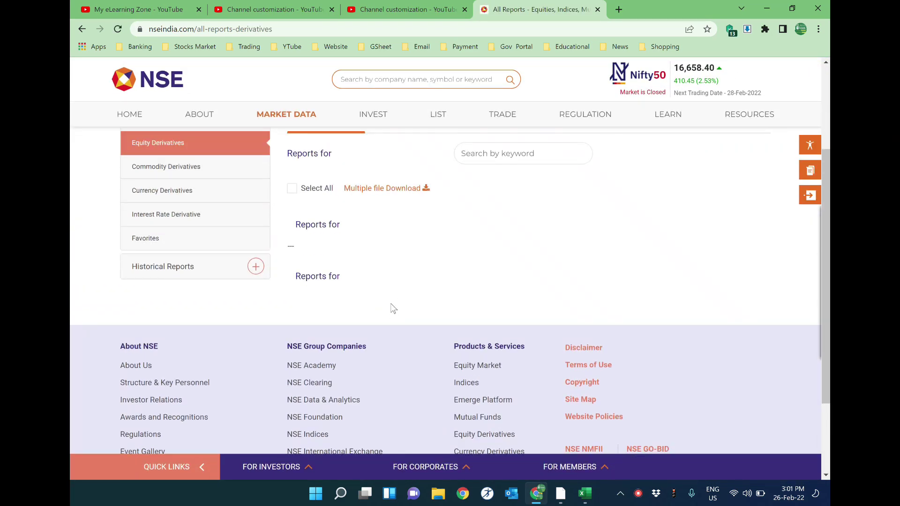
scroll(393, 307, "up", 3)
scroll(402, 319, "down", 5)
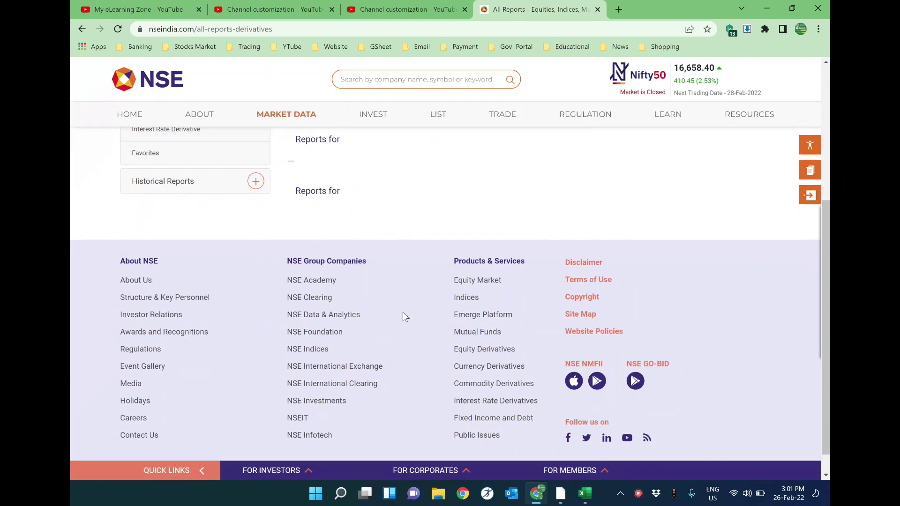
scroll(395, 312, "down", 4)
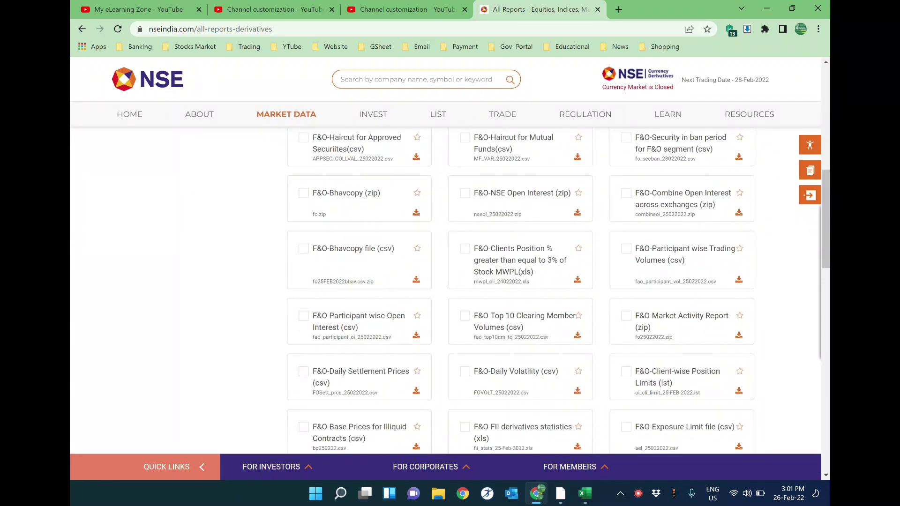
scroll(310, 272, "down", 1)
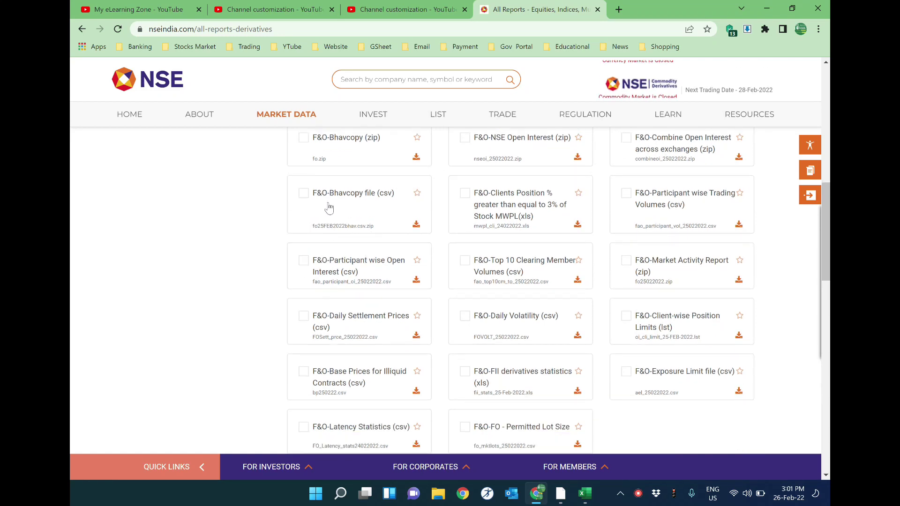
right_click(419, 229)
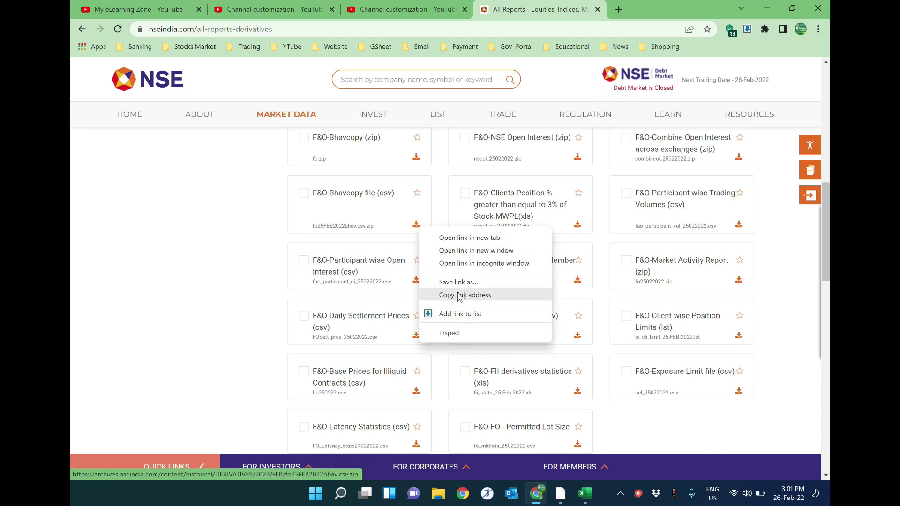
left_click(460, 295)
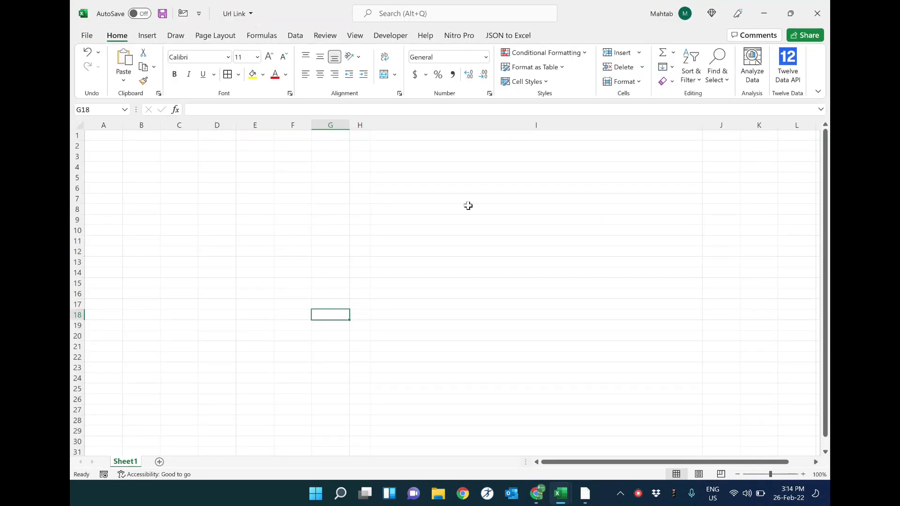
Enter the fo24FEB2022bhav.csv.zip bhavcopy archive URL into cell C2
left_click(177, 145)
key("ctrl+u")
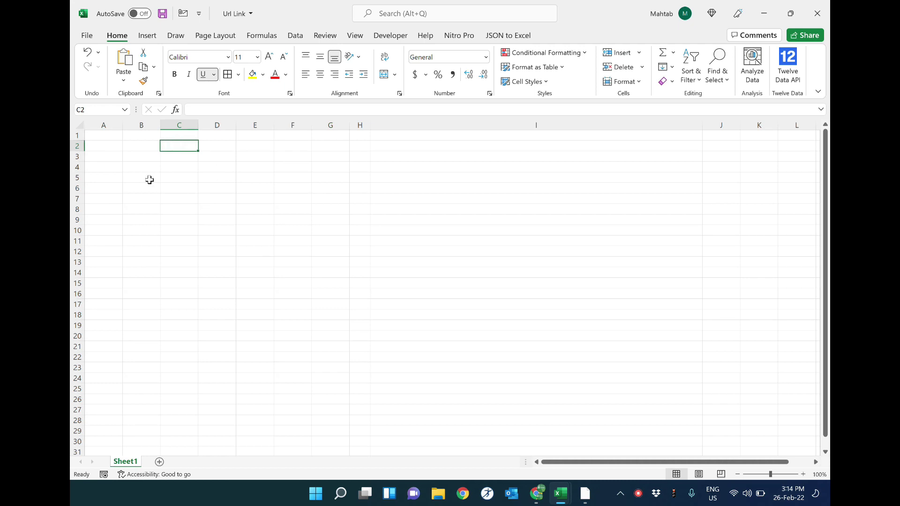
type("https://archives.nseindia.com/content/historical/DERIVATIVES/2022/FEB/fo24FEB2022bhav.csv.zip")
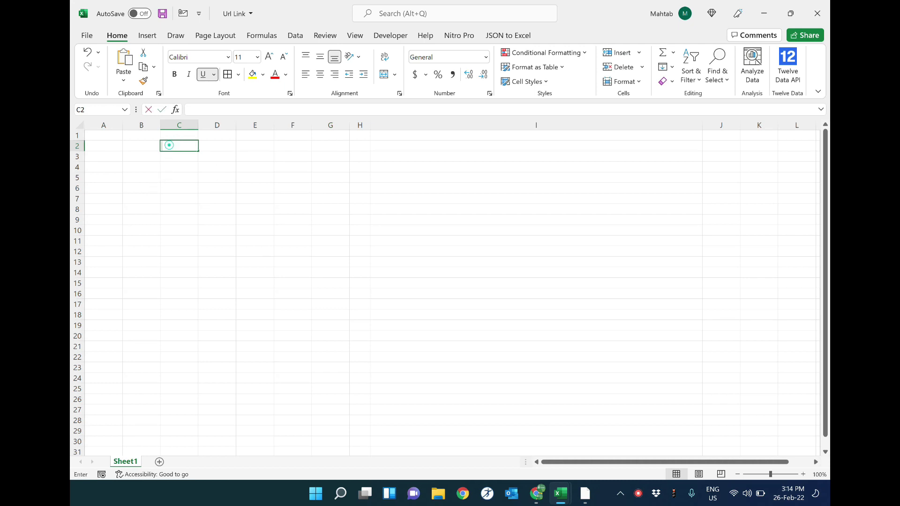
left_click(272, 207)
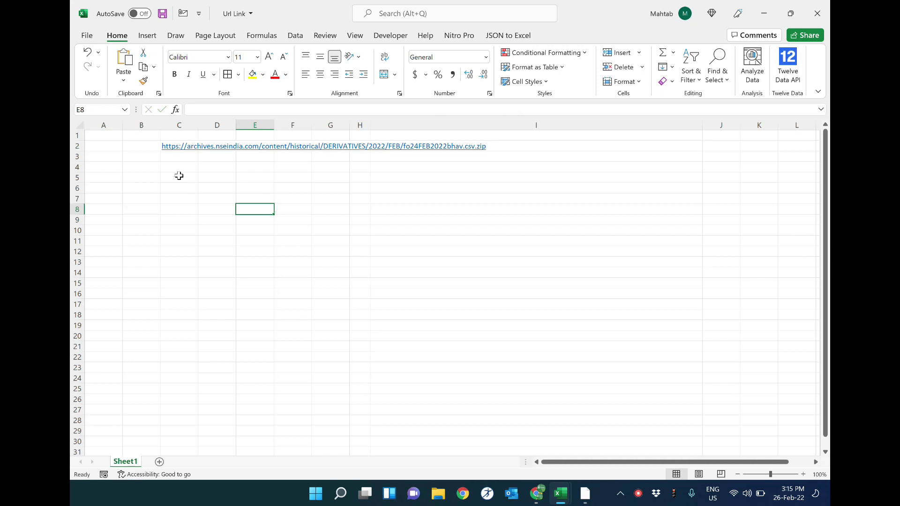
Check the C2 URL by stepping through column C, then start typing 'Date' in C6
left_click(180, 149)
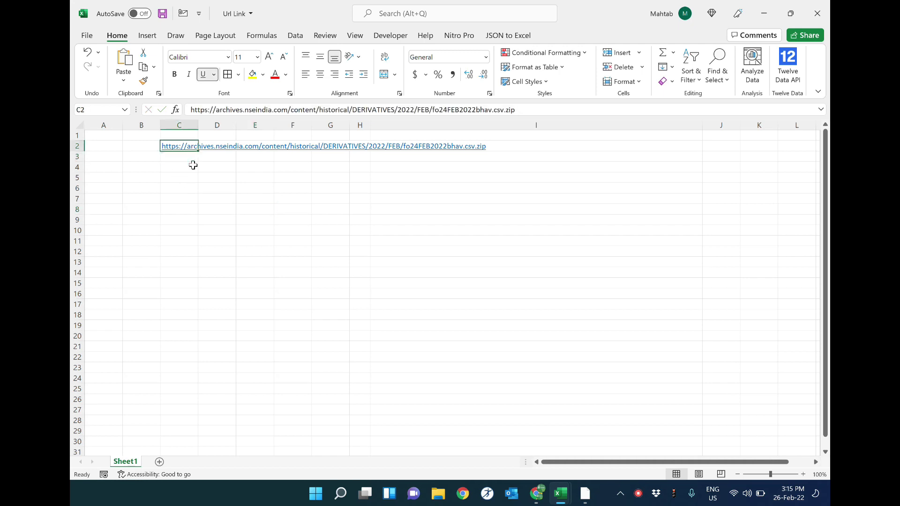
key("Down")
key("Up")
key("Down")
key("Down")
key("Down")
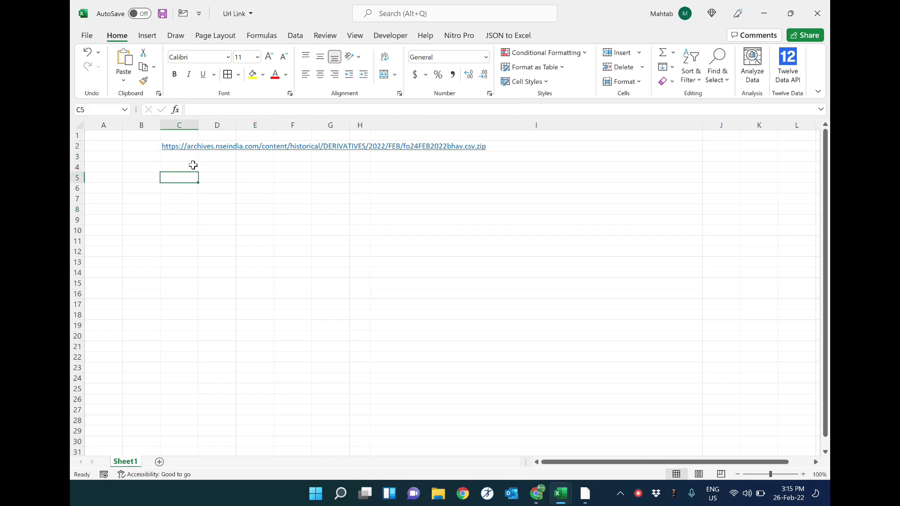
key("Down")
key("Down")
key("Up")
key("Up")
key("Up")
key("Up")
key("Up")
key("Up")
key("Down")
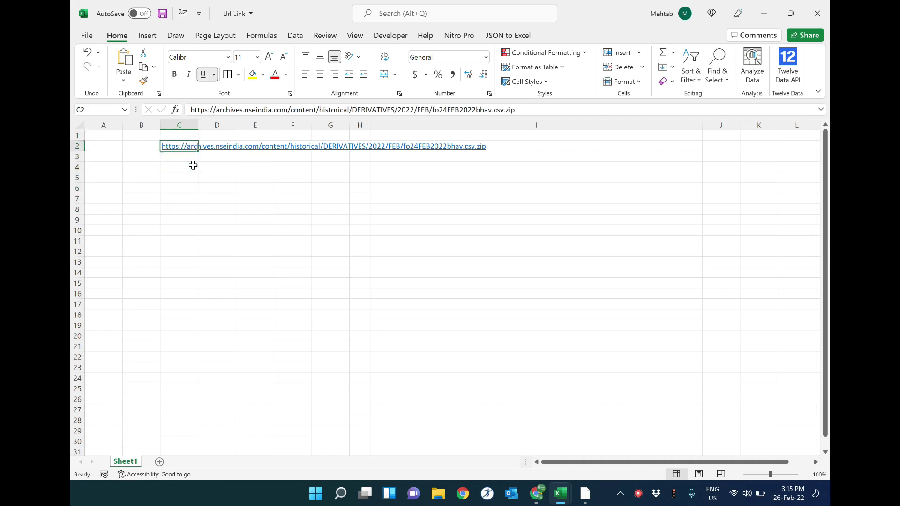
key("Down")
key("Down")
key("Up")
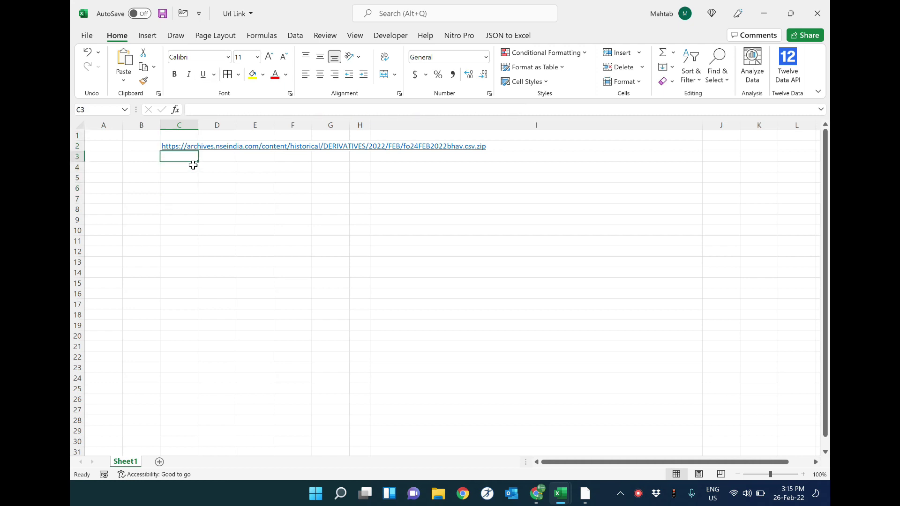
key("Up")
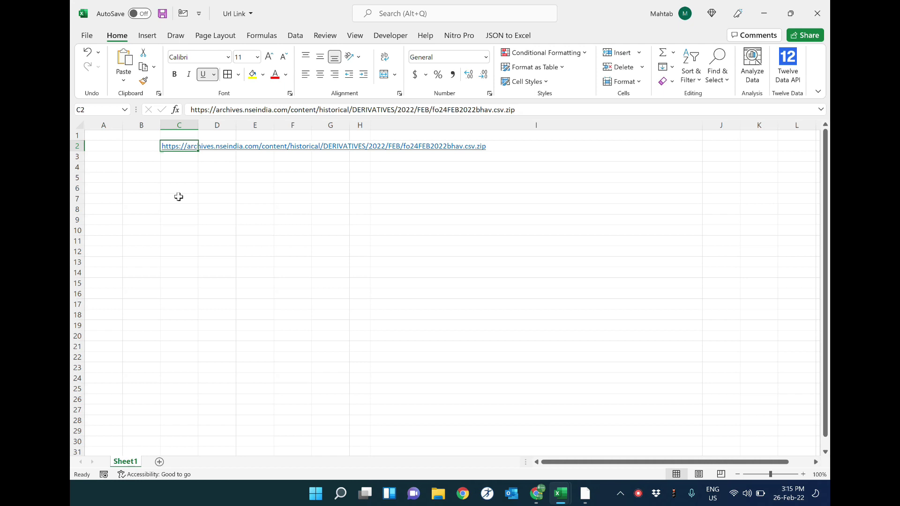
left_click(176, 193)
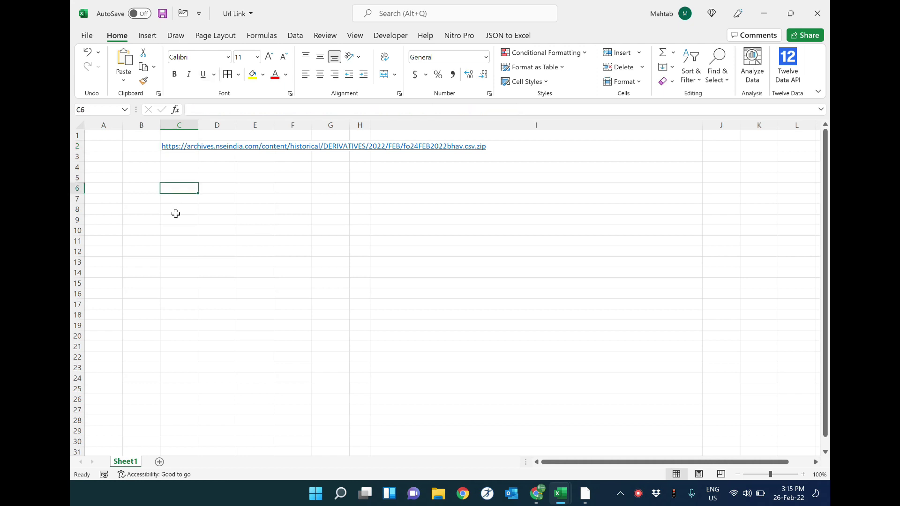
type("Dat")
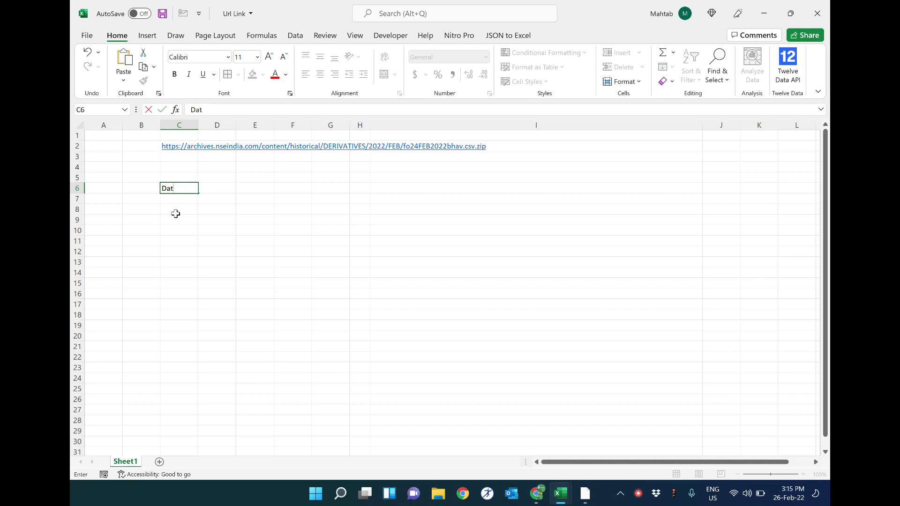
Finish the Date heading and enter 1-2 in C7, centred and formatted as 01-Feb-22
type("e")
key("Right")
key("Down")
key("Left")
type("1-2")
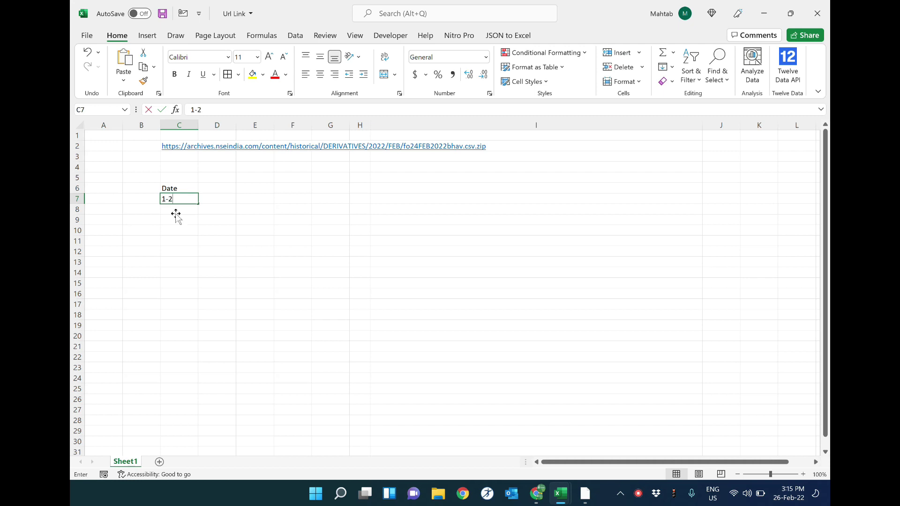
key("Return")
left_click(179, 198)
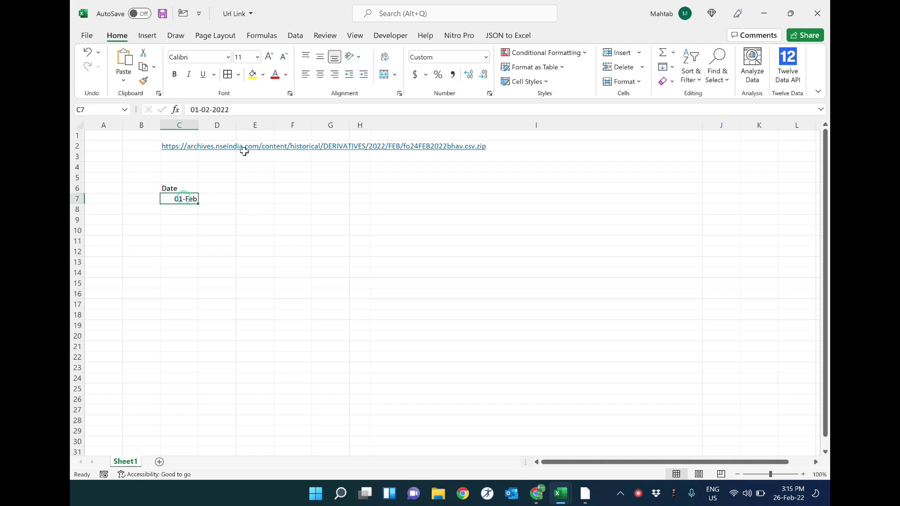
left_click(321, 75)
key("ctrl+shift+3")
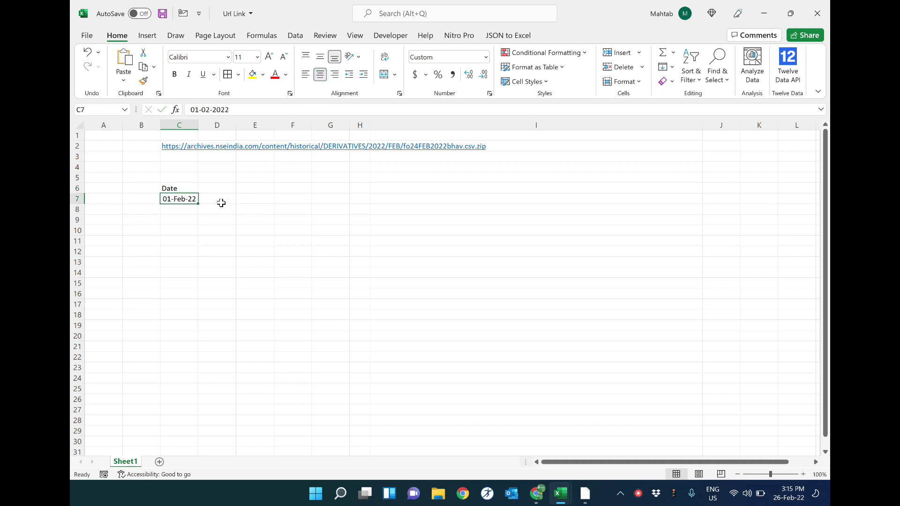
left_click(181, 231)
left_click(186, 197)
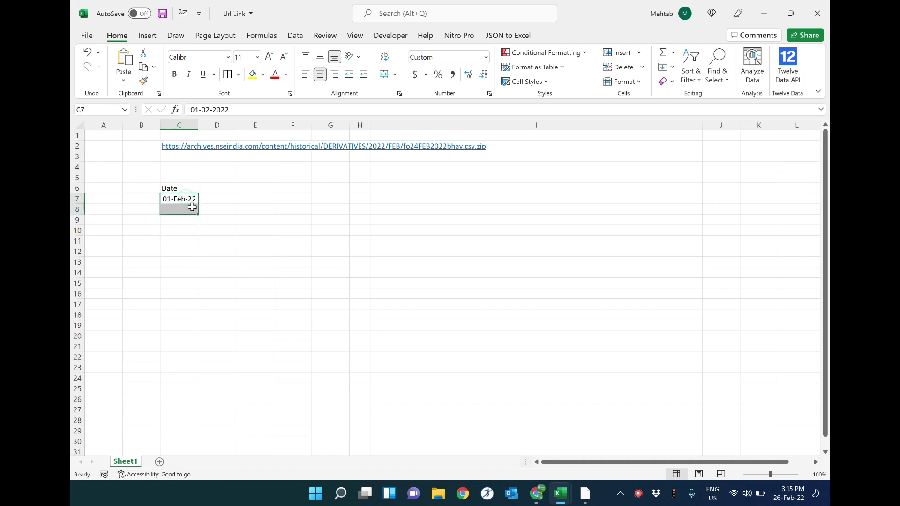
Fill the dates down to 25-Feb-22 in C31 and apply All Borders to C6:G31
left_click_drag(198, 204, 195, 448)
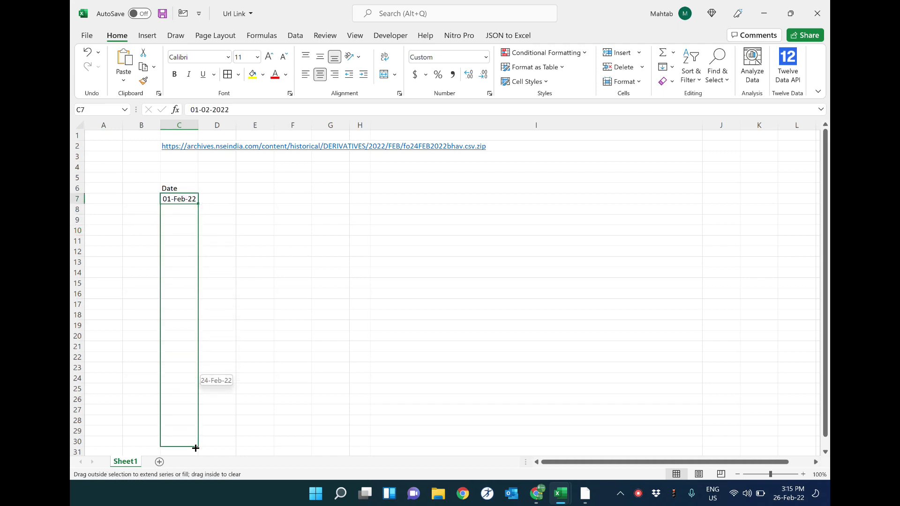
left_click_drag(195, 448, 196, 451)
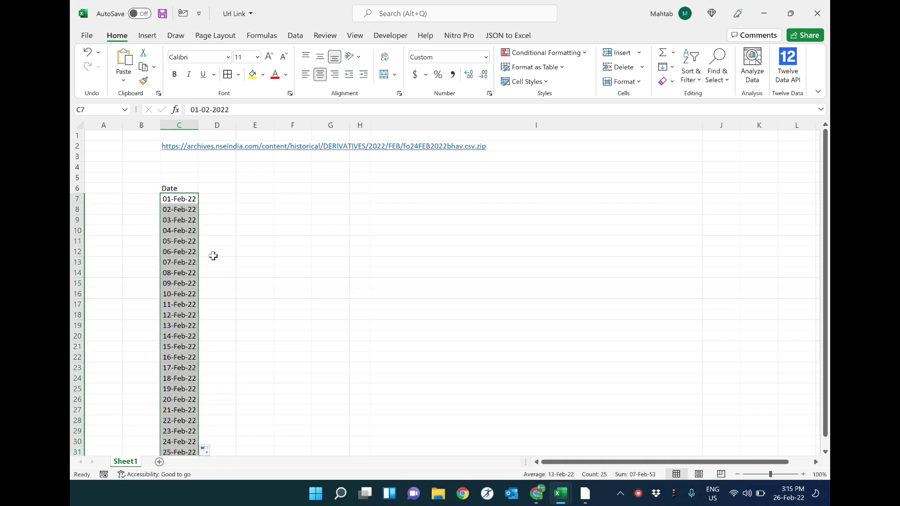
mouse_move(181, 188)
left_mouse_down()
mouse_move(281, 350)
mouse_move(295, 449)
left_mouse_up()
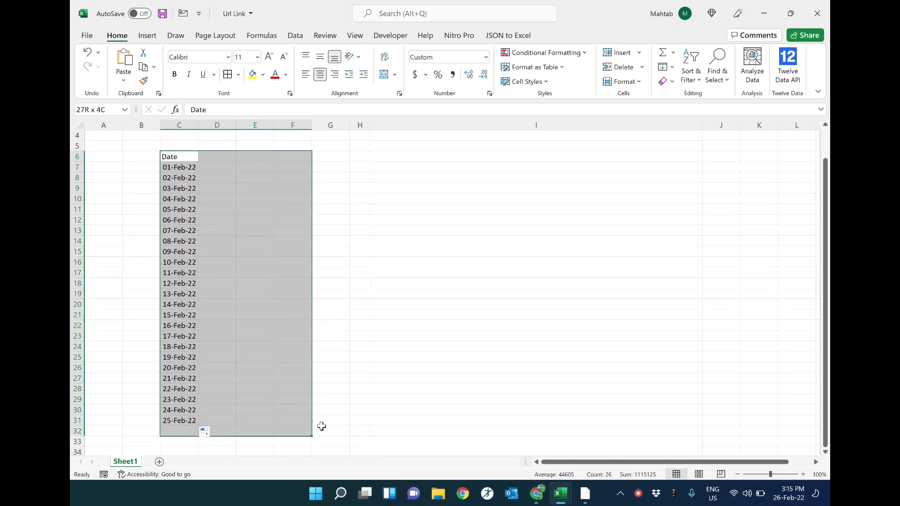
left_click_drag(295, 449, 330, 416)
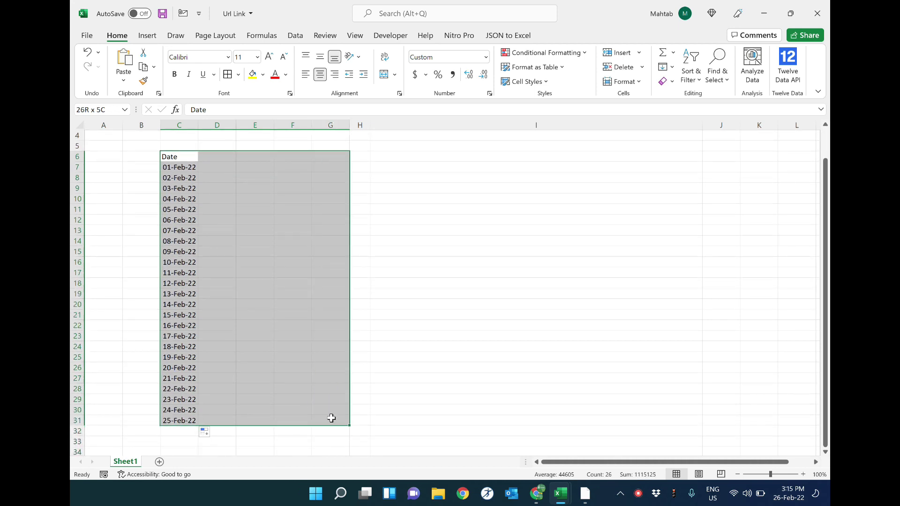
left_click(227, 75)
left_click(219, 201)
Add the headings Day, Month and Year in D6:F6
scroll(211, 207, "up", 1)
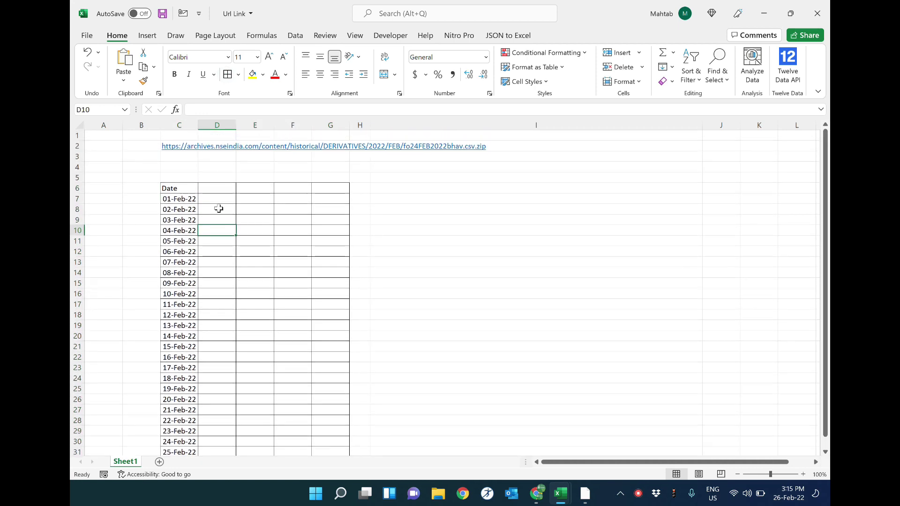
left_click(219, 187)
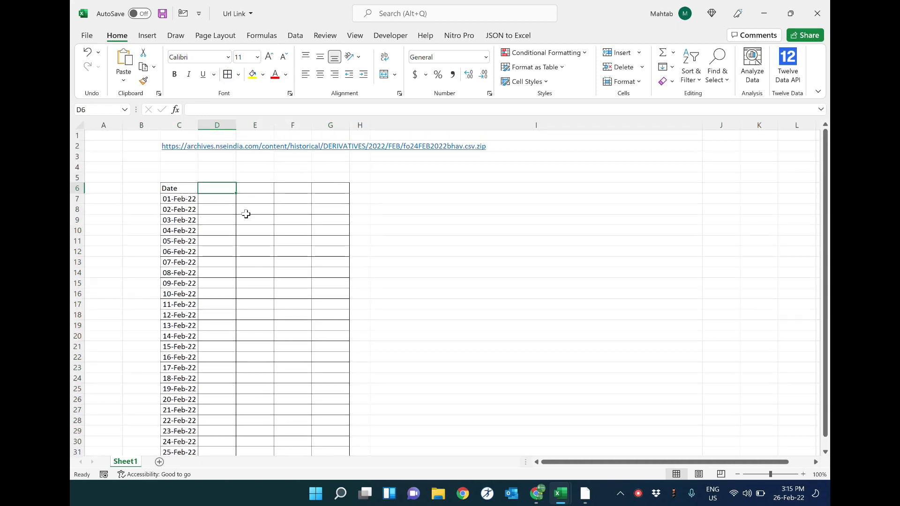
type("Da")
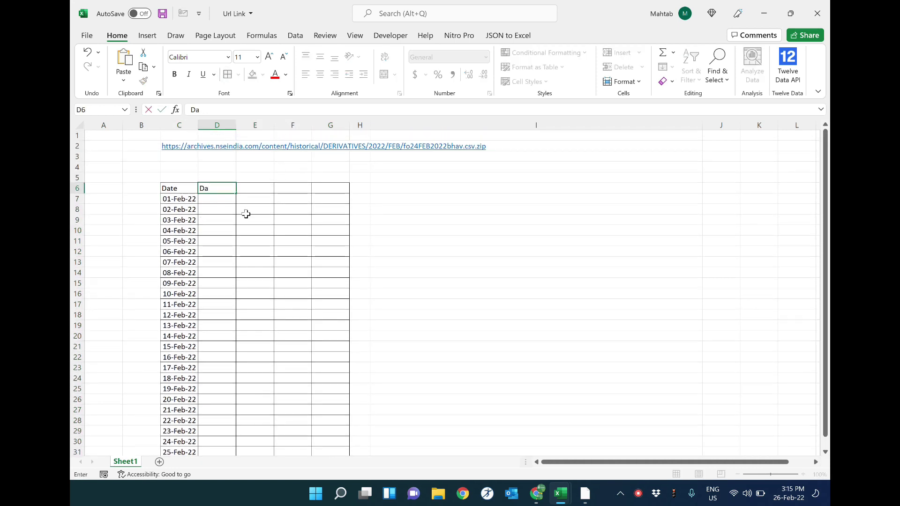
type("y")
key("Tab")
type("Mo")
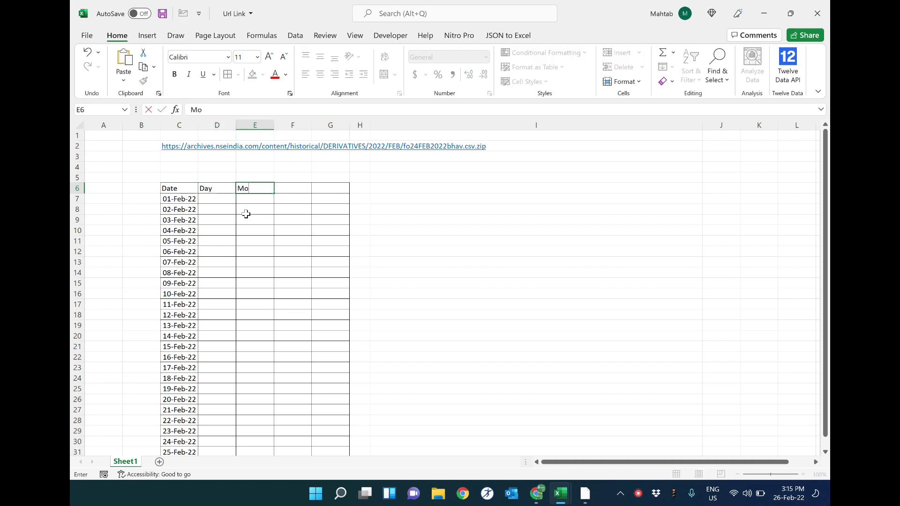
key("Tab")
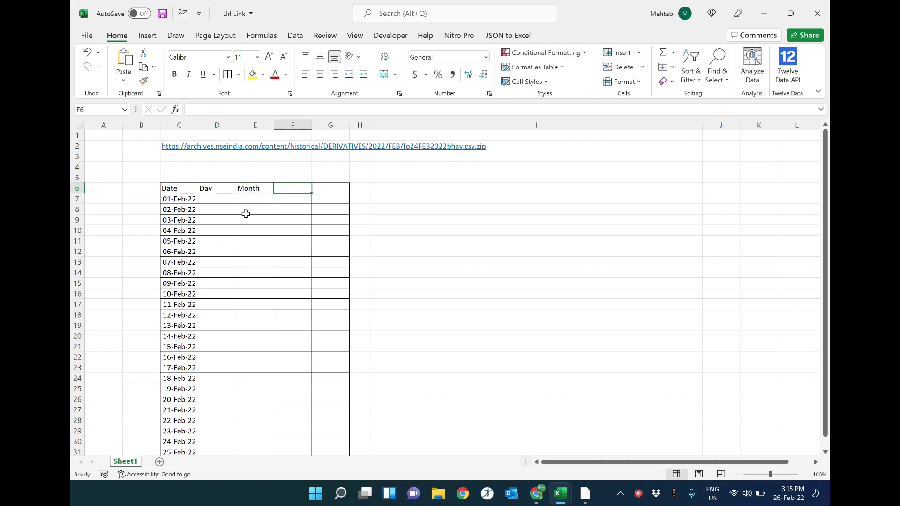
type("Year")
key("Tab")
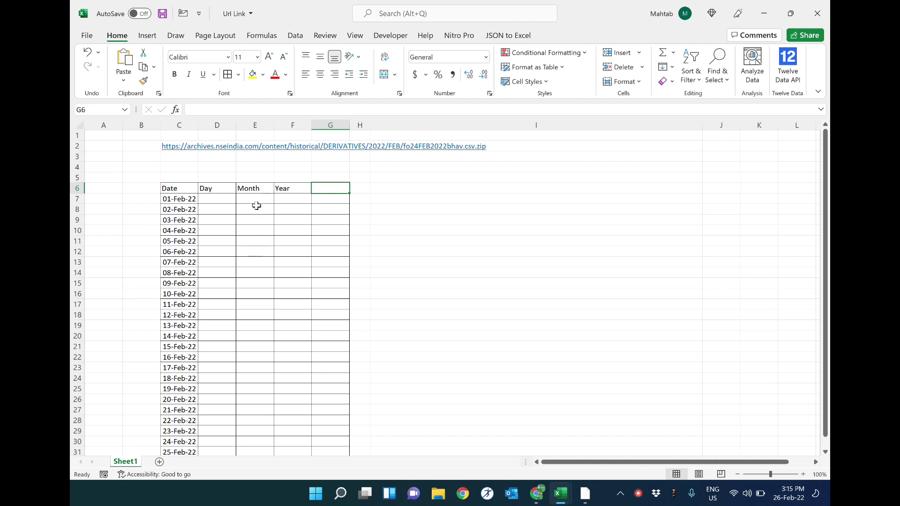
left_click_drag(220, 192, 293, 189)
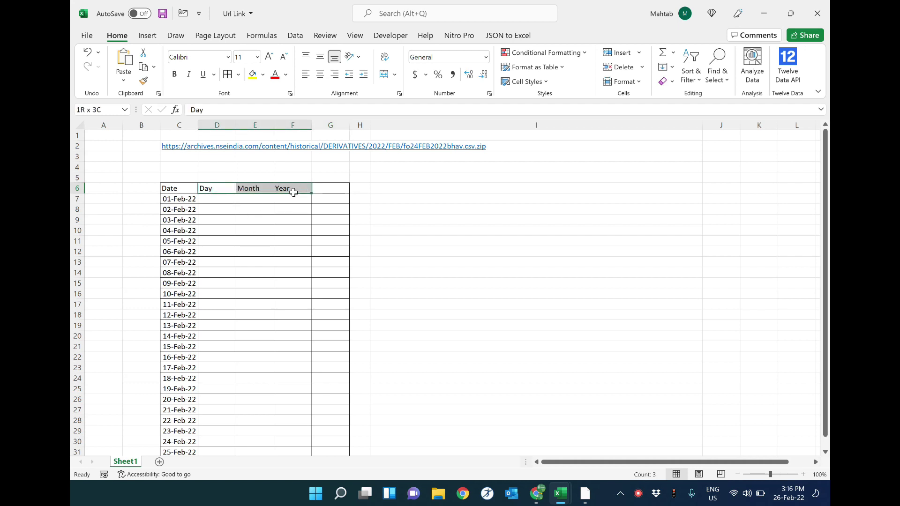
Centre the D6:F6 headings and put a centred =TEXT(C7,"DD") in D7, showing 01
left_click(319, 75)
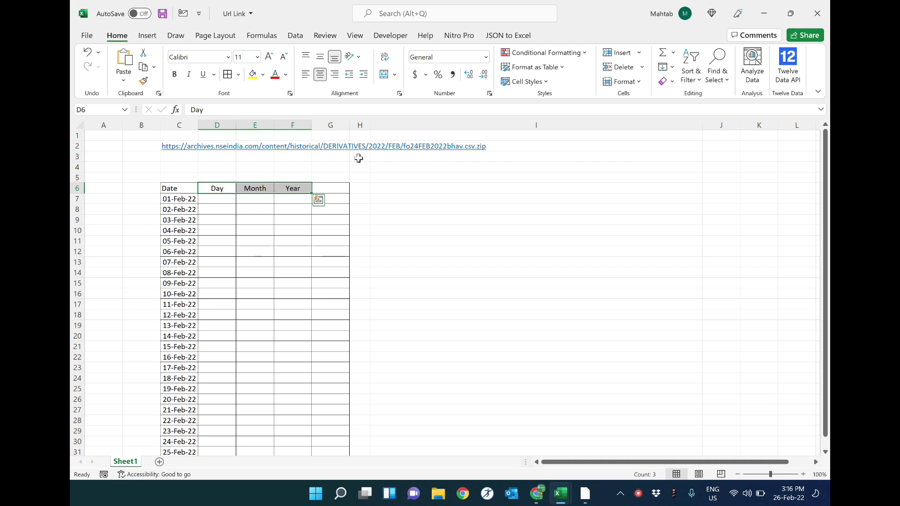
left_click(226, 201)
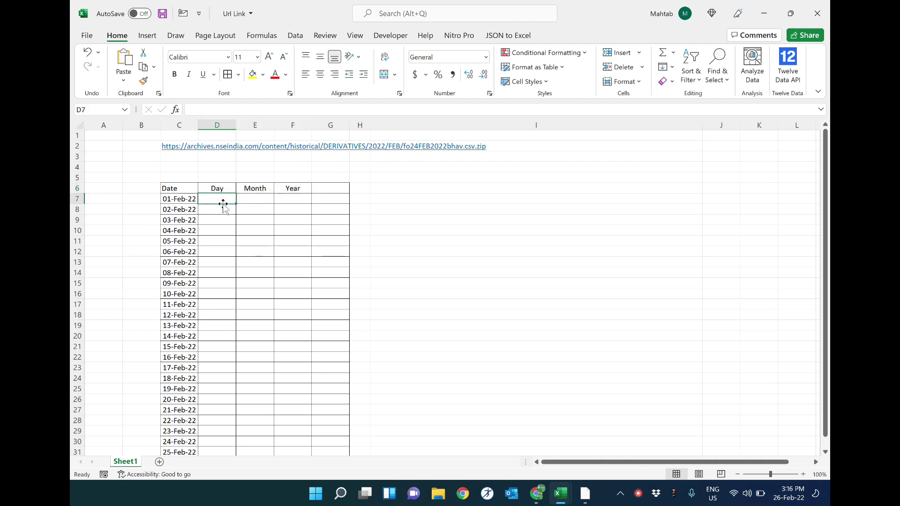
type("=")
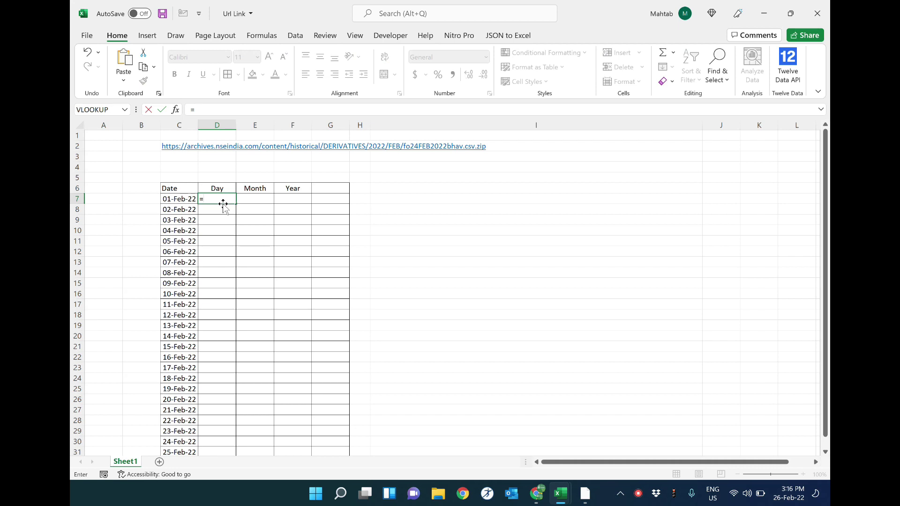
type("TE")
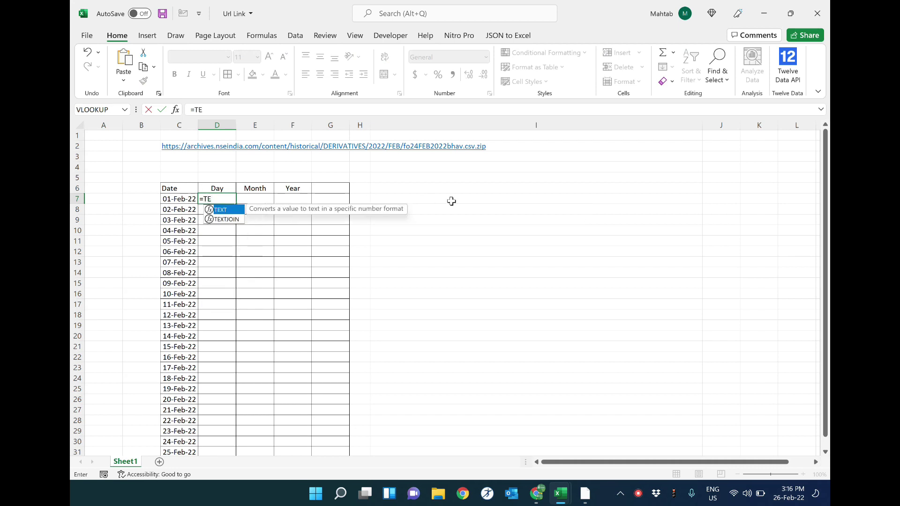
key("Tab")
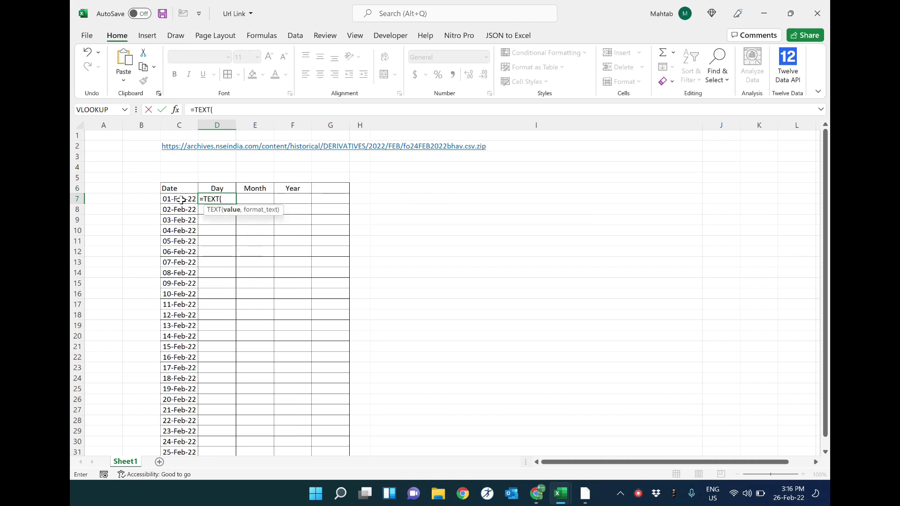
left_click(182, 199)
type(",\"DD\"")
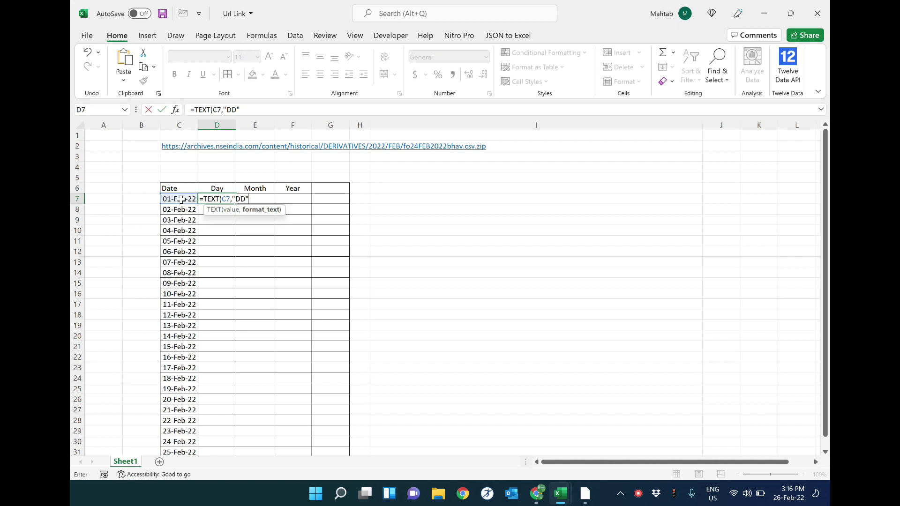
type(")")
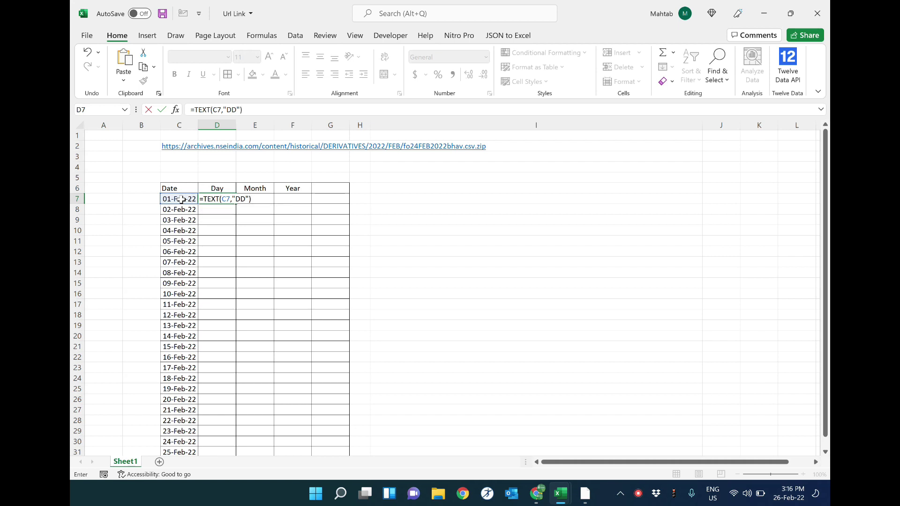
left_click(182, 199)
left_click(219, 199)
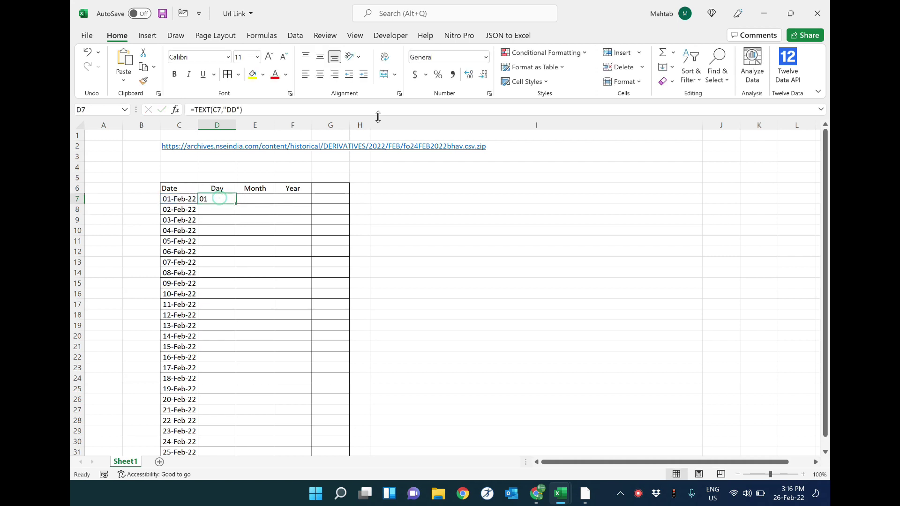
left_click(320, 74)
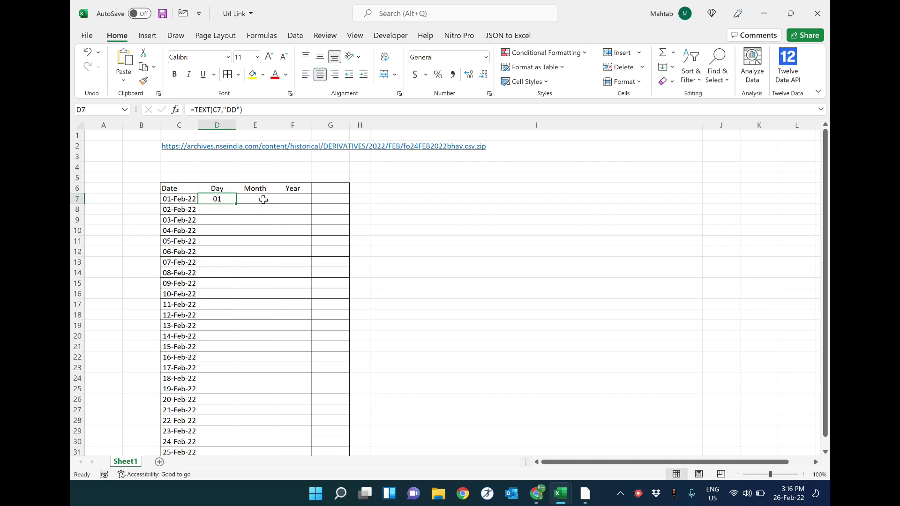
Enter a month formula =TEXT(C7,"MMM") in E7
left_click(264, 200)
type("=")
type("T")
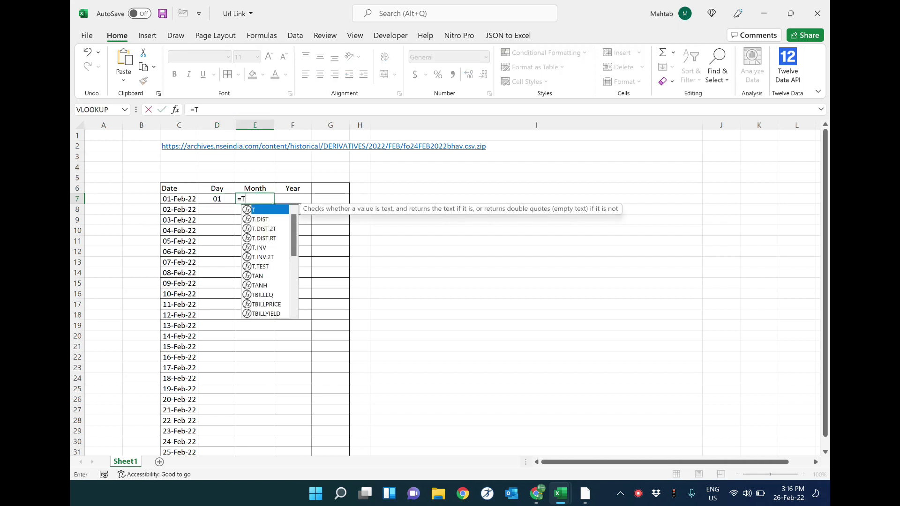
type("EXT(")
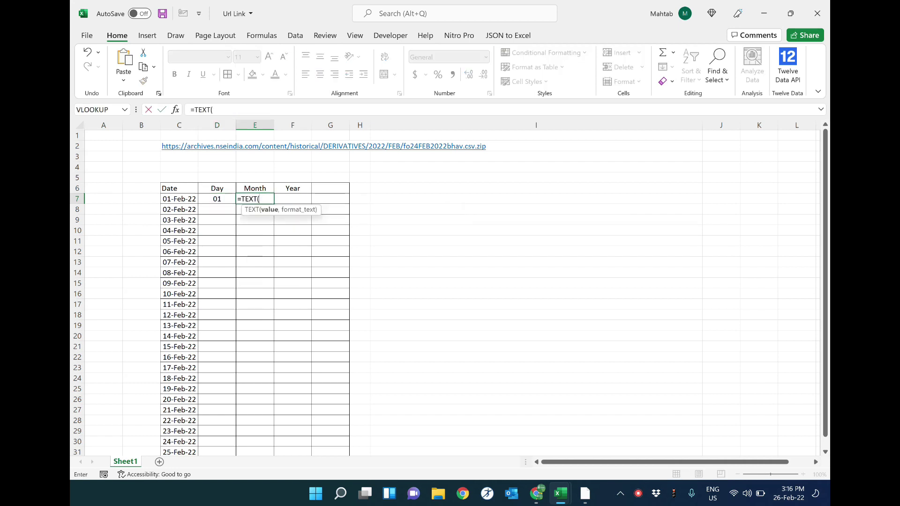
left_click(195, 199)
type(",")
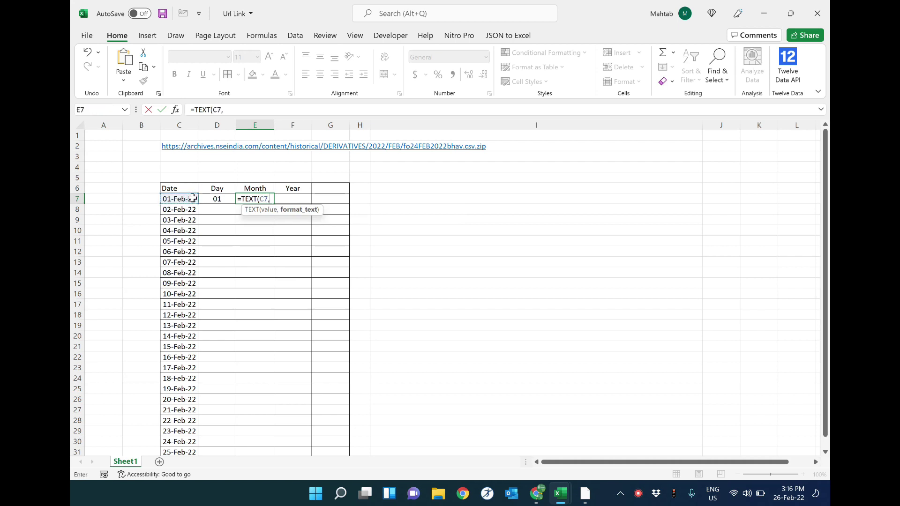
type("\"MMM")
key("ctrl+Return")
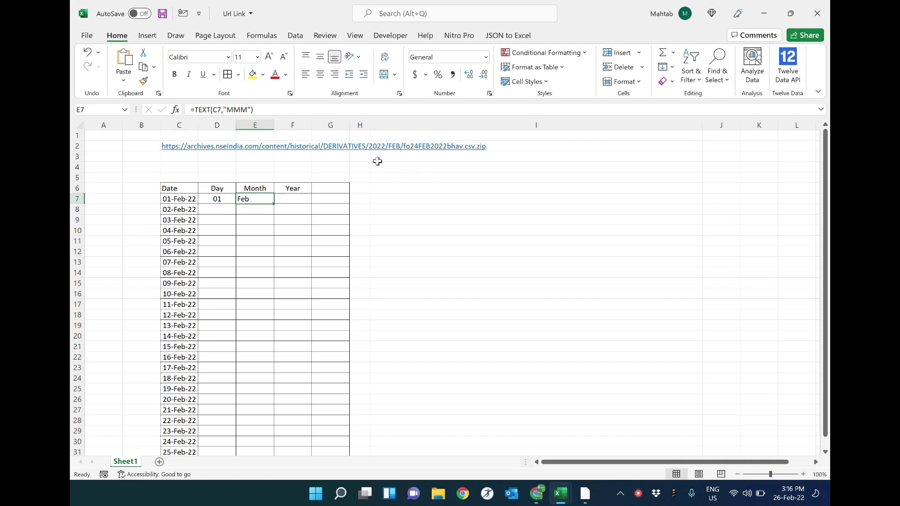
Wrap the E7 month formula in UPPER and centre it so it shows FEB
left_click(193, 109)
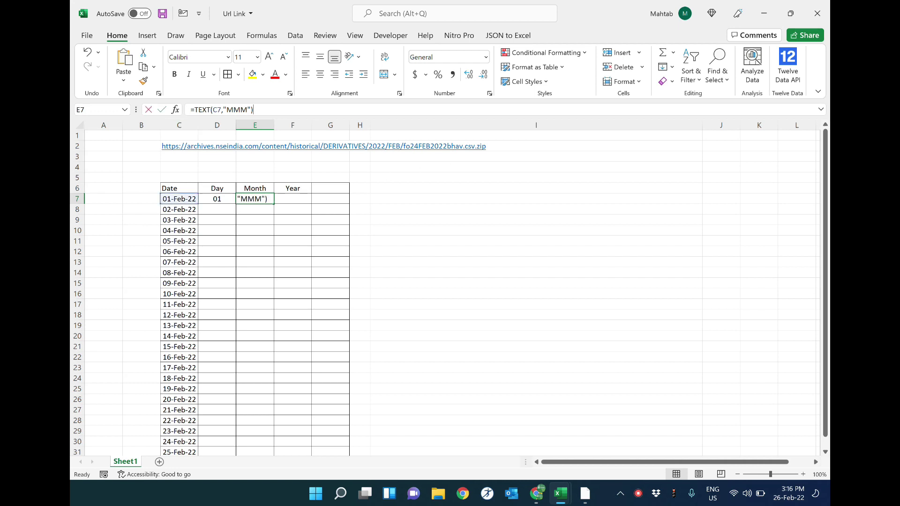
type("Up")
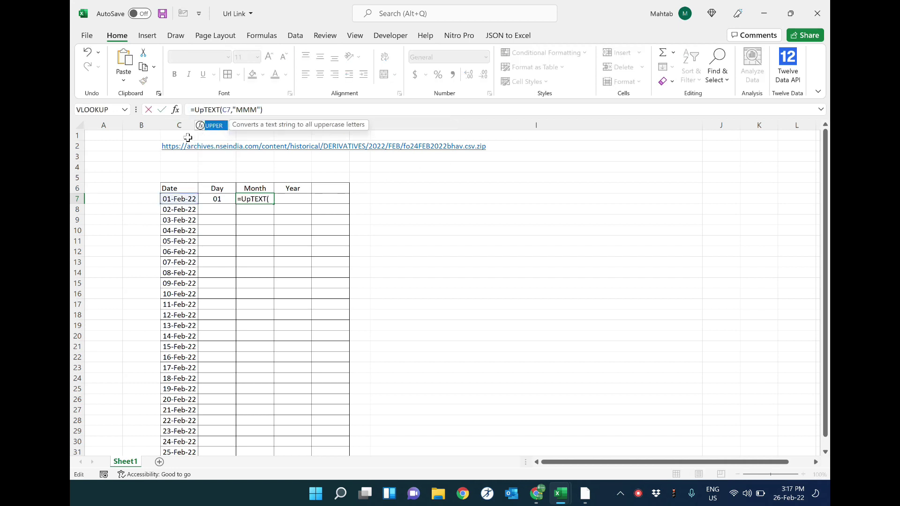
key("Tab")
left_click(308, 111)
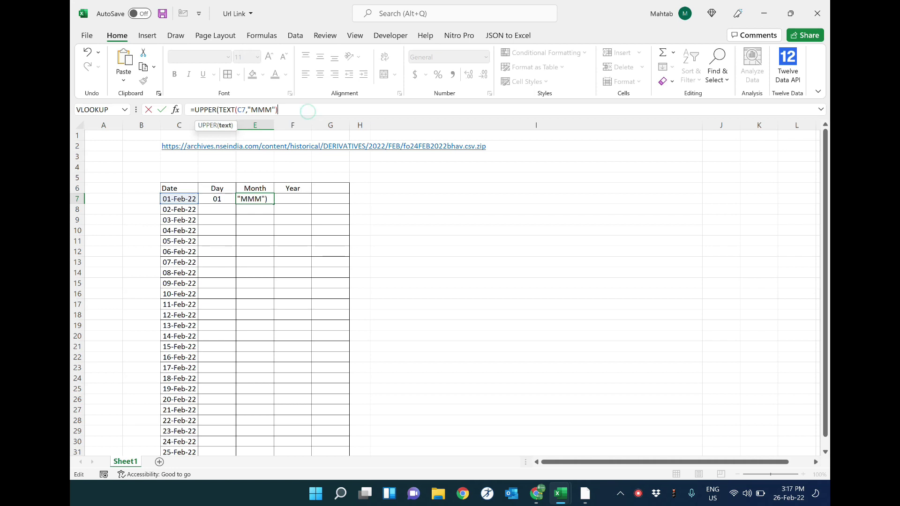
key("Return")
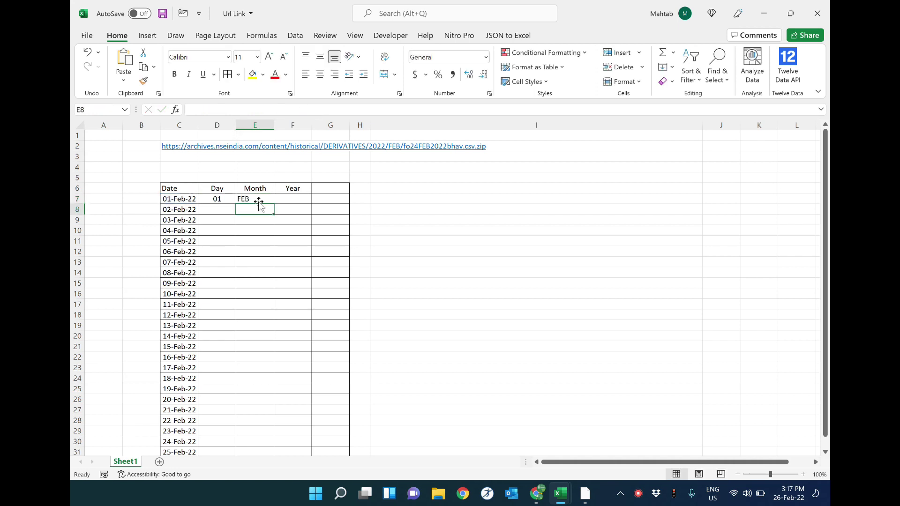
left_click(259, 200)
left_click(320, 74)
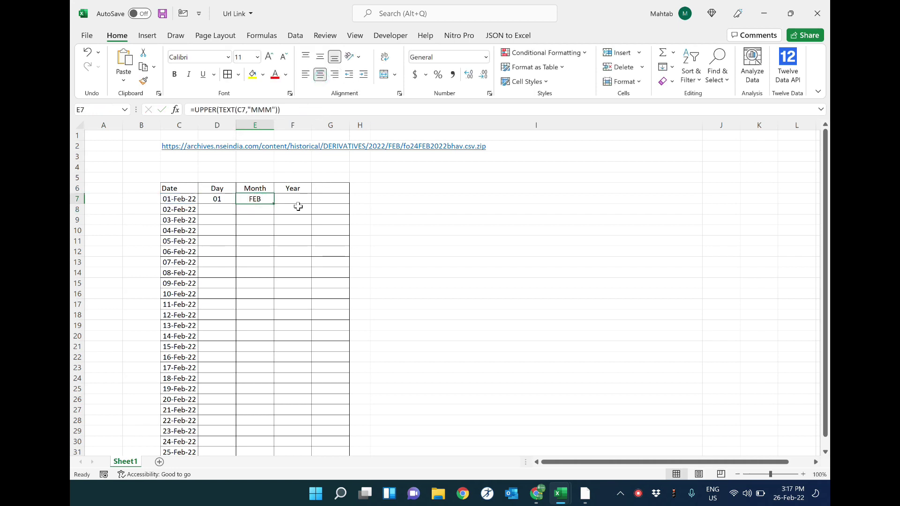
left_click(299, 200)
Enter =TEXT(C7,"YYYY") in F7, centre the 2022 result, and widen column G
type("=")
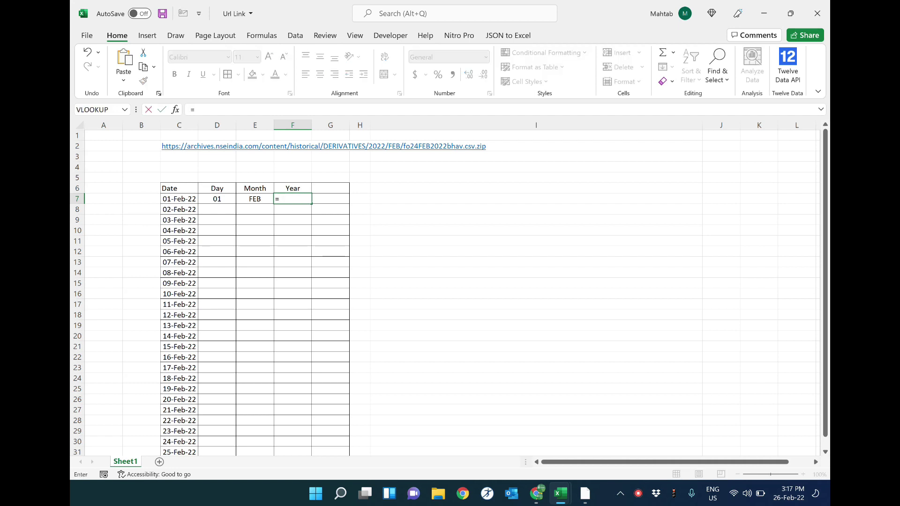
type("TEXT(")
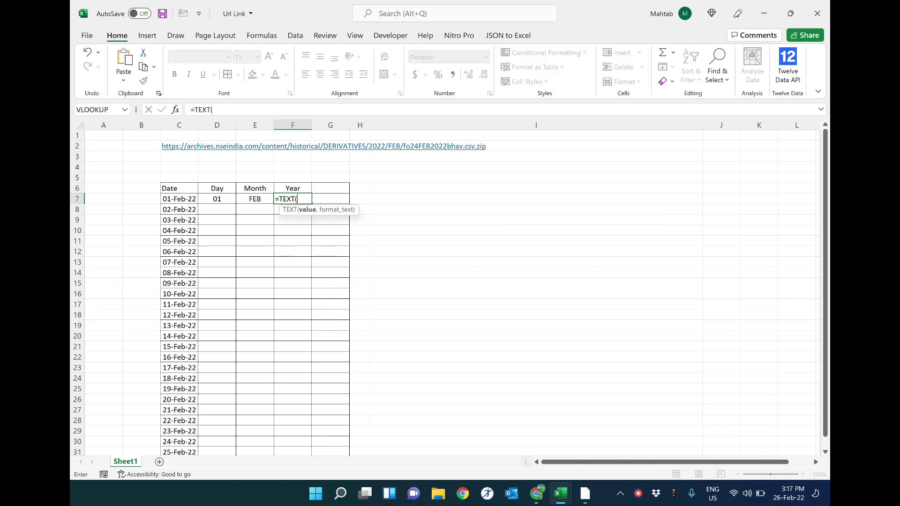
left_click(184, 197)
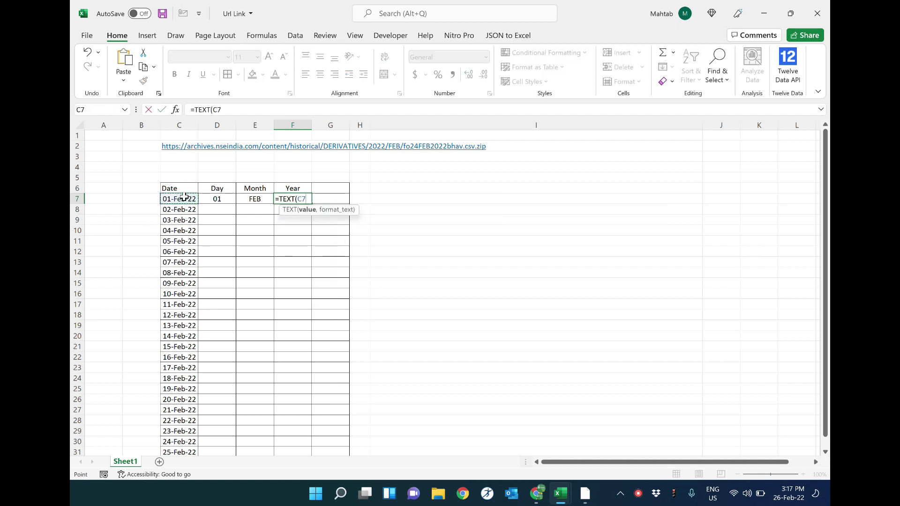
type(",\"YYYY")
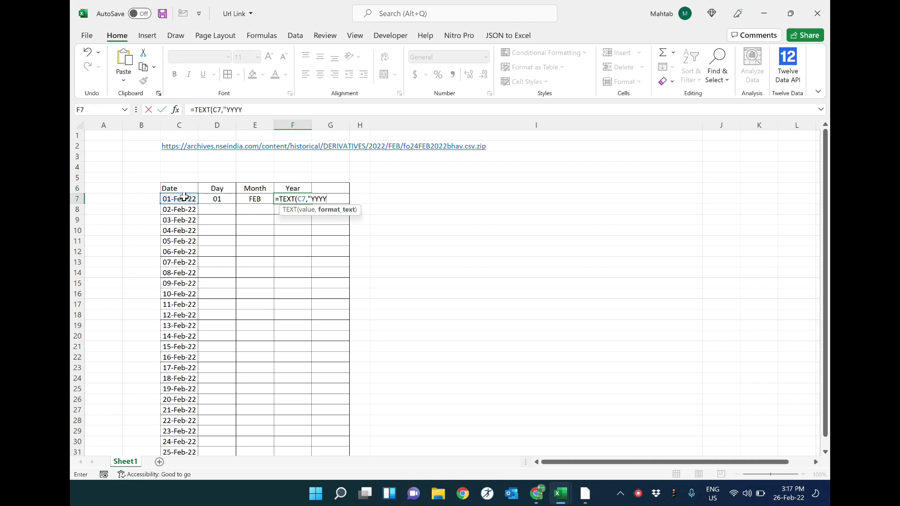
key("Return")
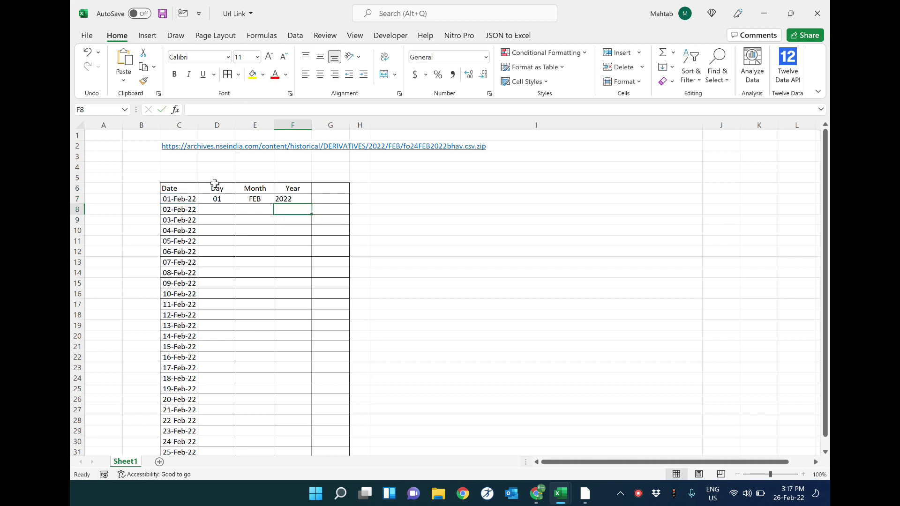
left_click(300, 198)
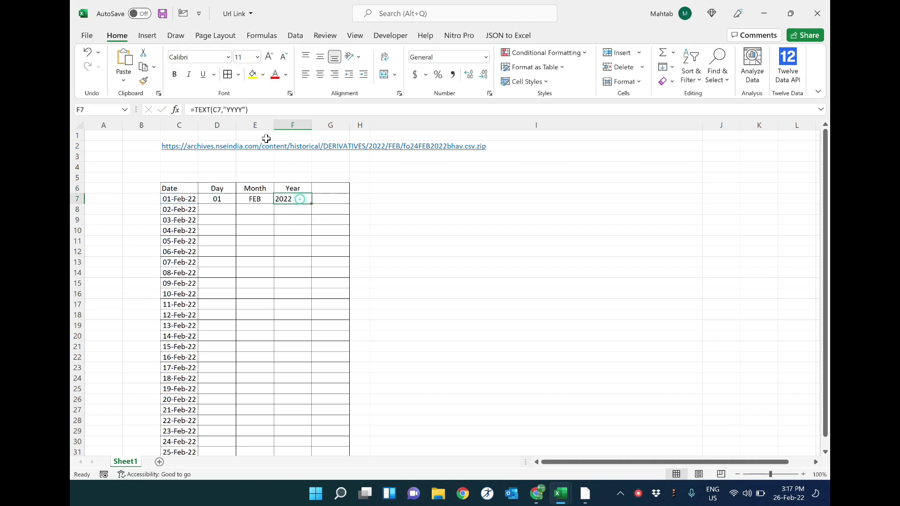
left_click(320, 74)
left_click_drag(350, 125, 590, 125)
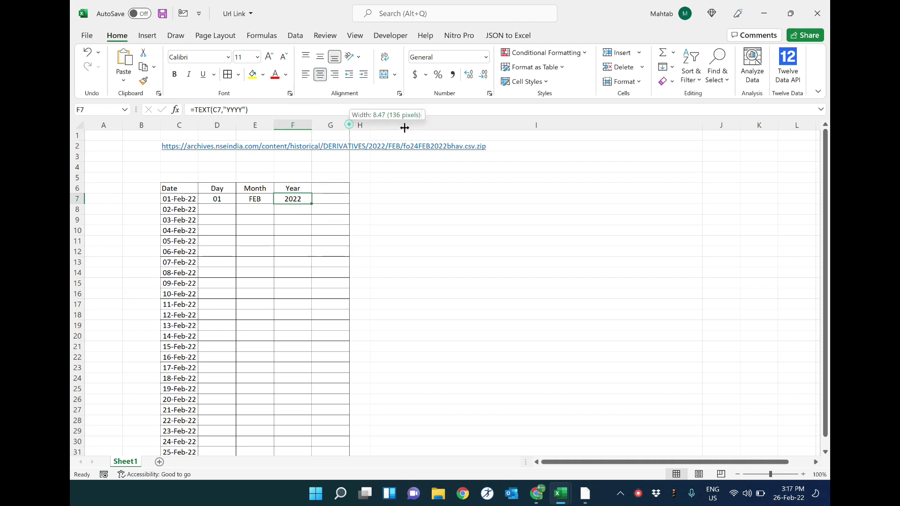
Head G6 'Url Link', fill the D7:F7 formulas down to row 31, and resize columns D–F evenly
left_click(369, 188)
type("Url Link")
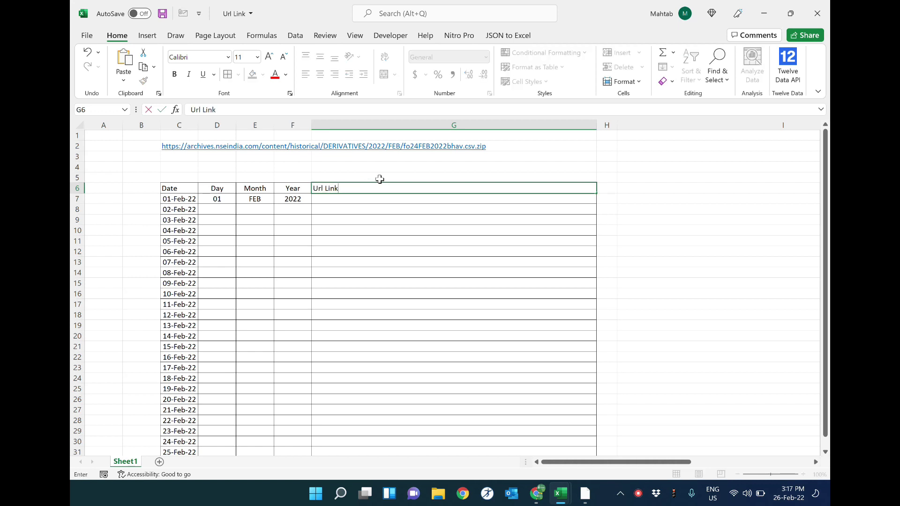
key("Return")
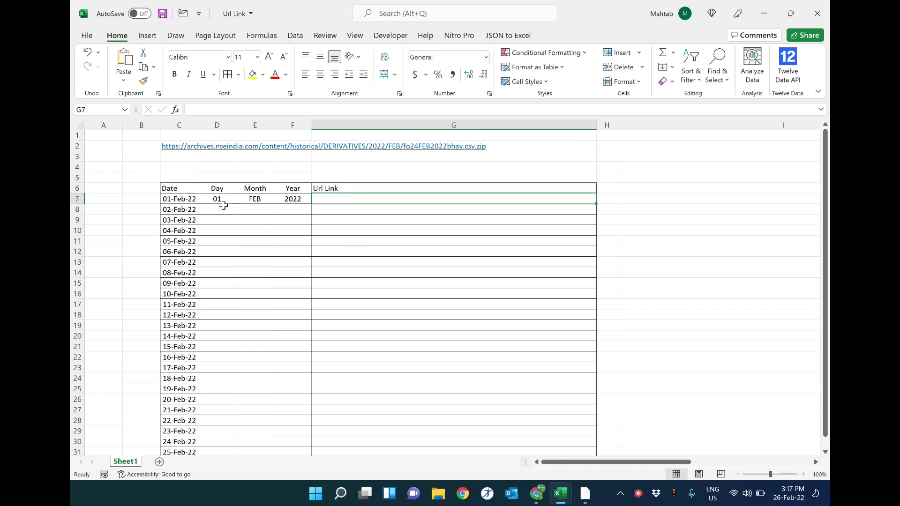
mouse_move(222, 201)
left_mouse_down()
mouse_move(300, 406)
mouse_move(300, 389)
left_mouse_up()
scroll(300, 358, "up", 2)
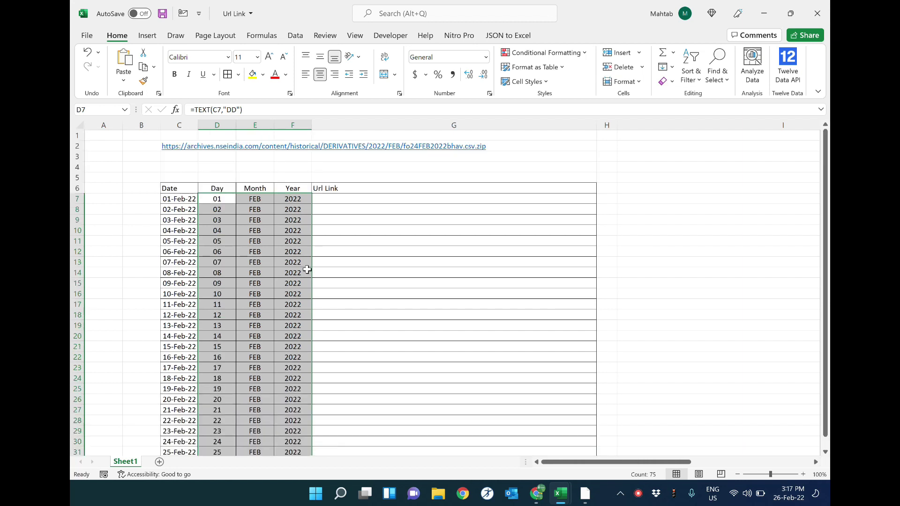
left_click(217, 126)
mouse_move(234, 129)
left_mouse_down()
mouse_move(307, 129)
mouse_move(282, 129)
left_mouse_up()
Inspect the sample bhavcopy URL in C2 without changing it
left_click(221, 168)
left_click(187, 157)
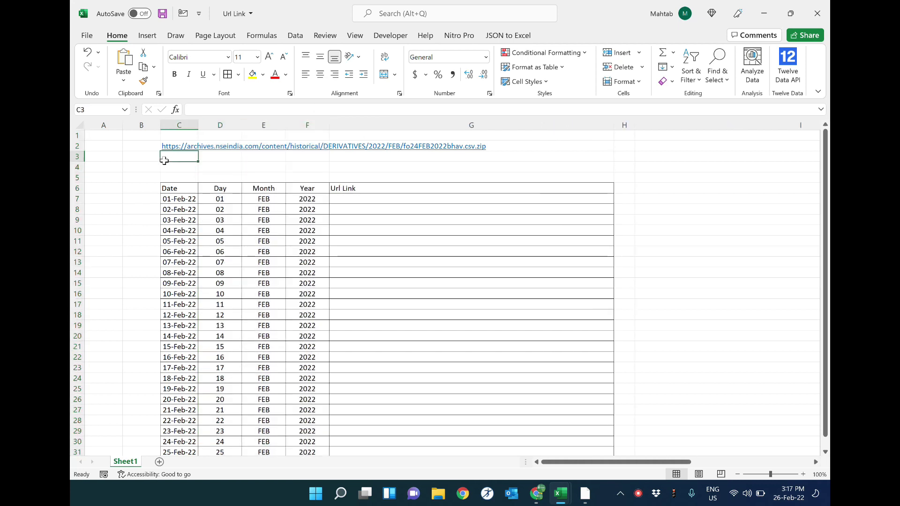
key("Up")
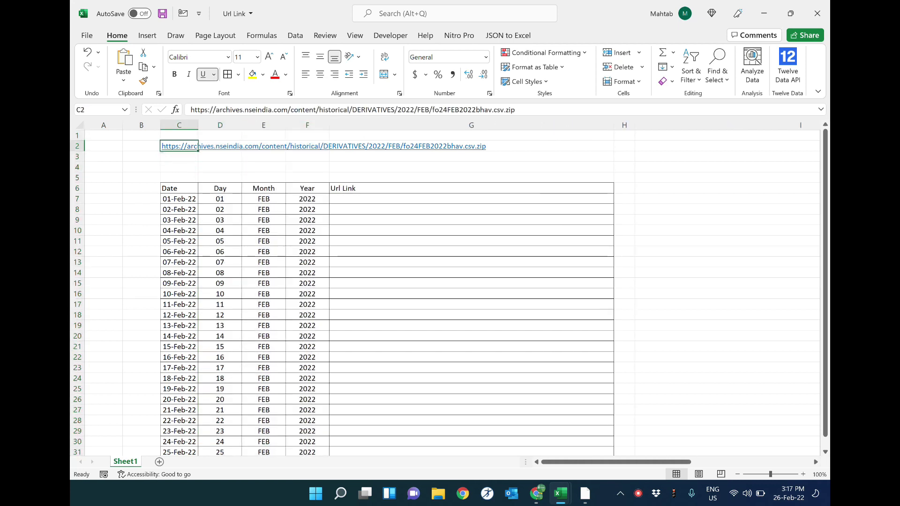
key("F2")
key("Escape")
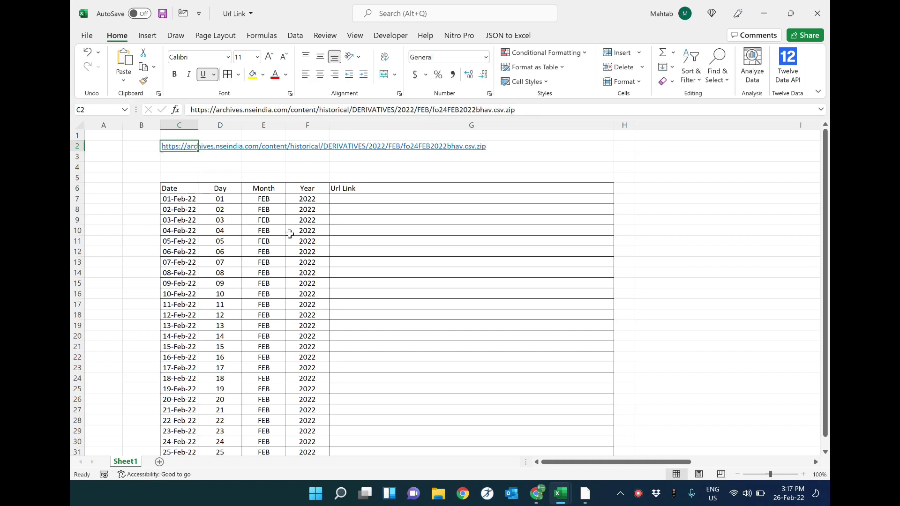
Paste the fo24FEB2022bhav.csv.zip URL as a formula into G7 and autofit column G
left_click(364, 201)
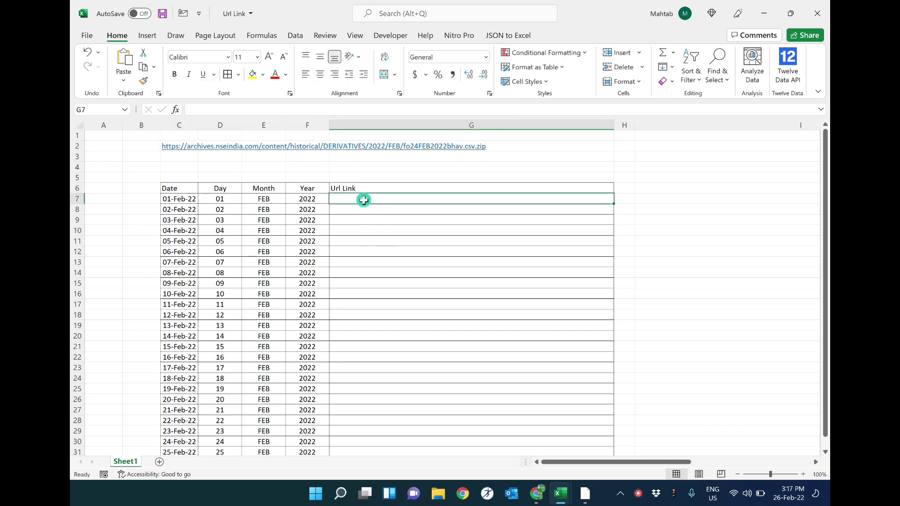
type("=")
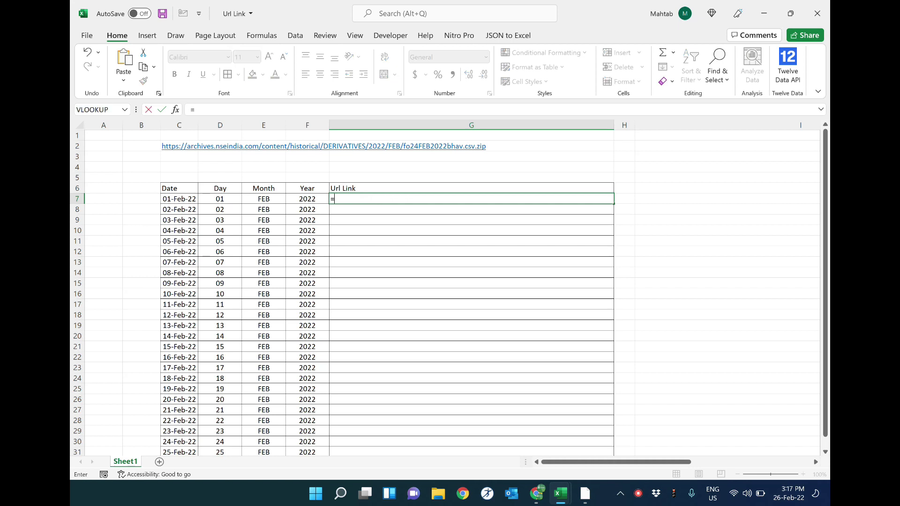
key("ctrl+v")
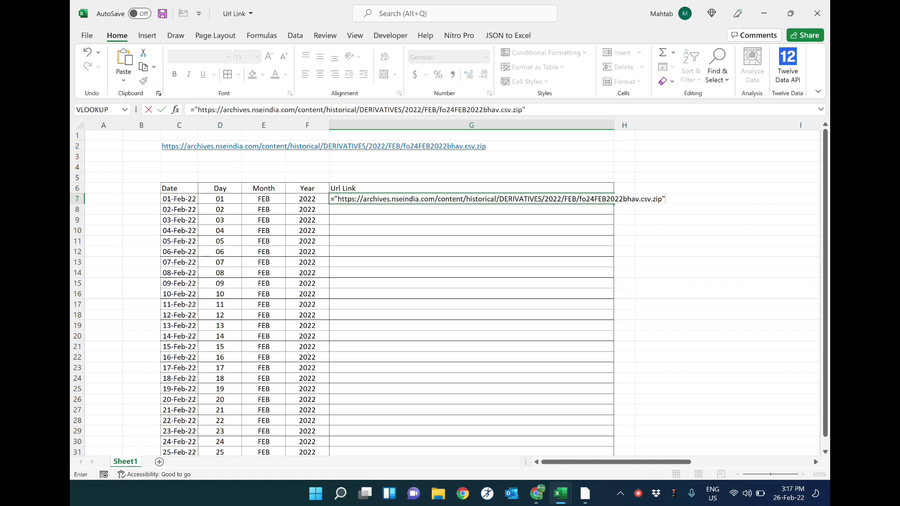
key("Return")
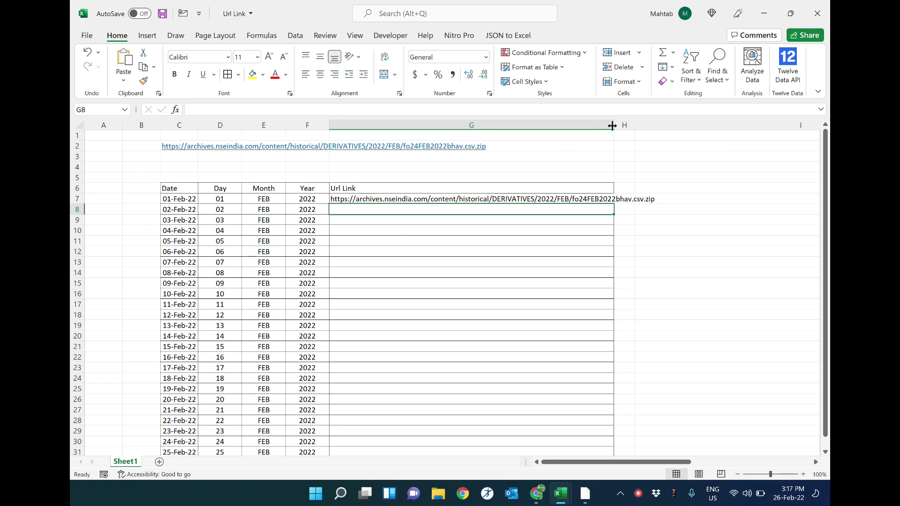
double_click(612, 125)
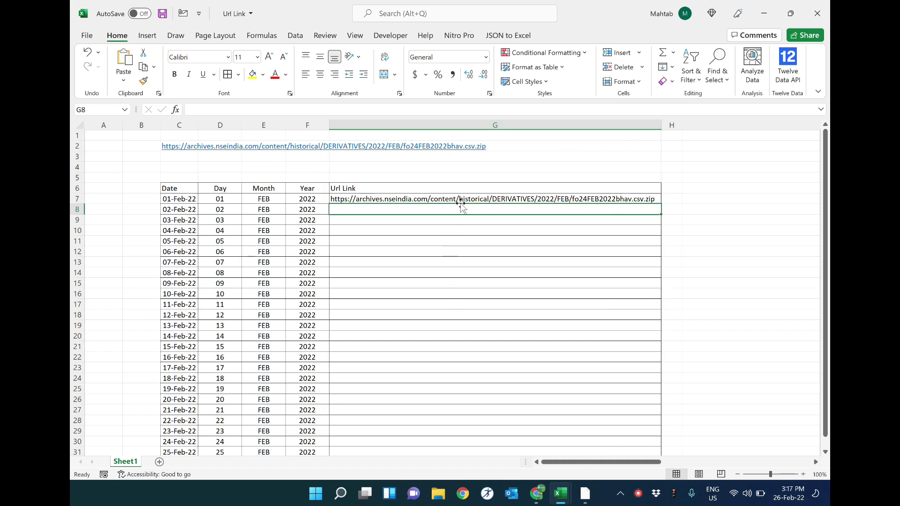
Fill the URL down to G11, then clear G8:G11 so only G7 keeps the formula
left_click_drag(461, 202, 461, 241)
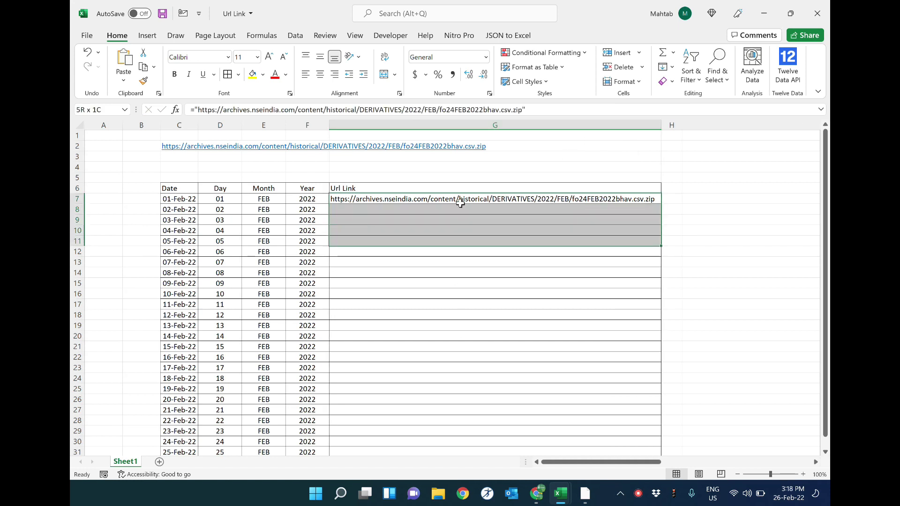
key("ctrl+d")
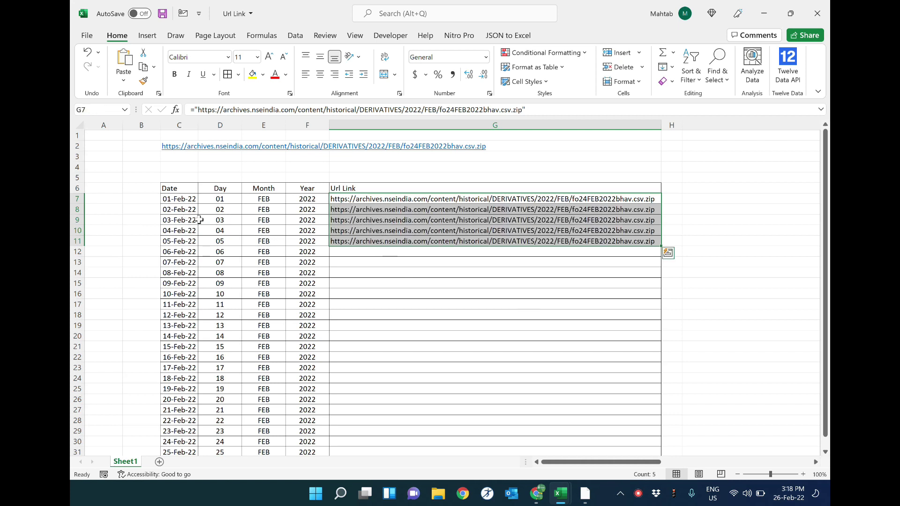
left_click(389, 253)
mouse_move(397, 212)
left_mouse_down()
mouse_move(392, 271)
mouse_move(408, 239)
left_mouse_up()
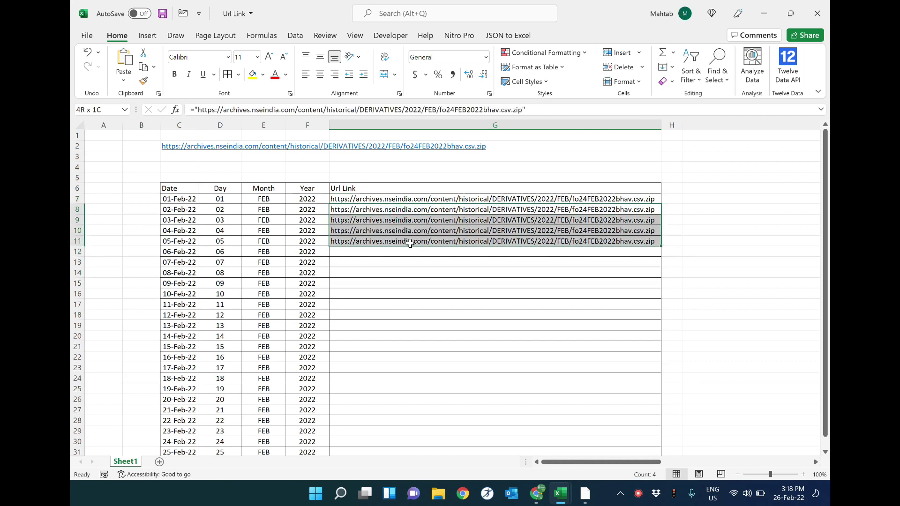
key("Delete")
left_click(417, 303)
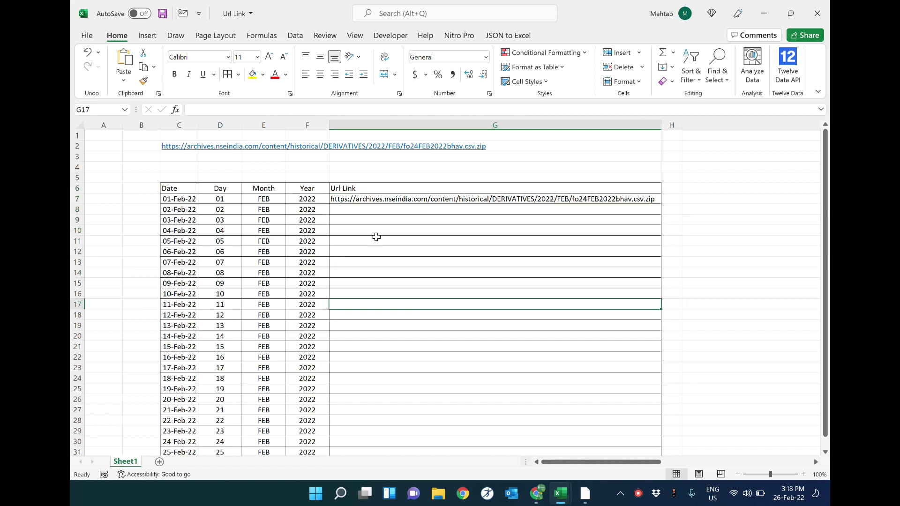
left_click(349, 199)
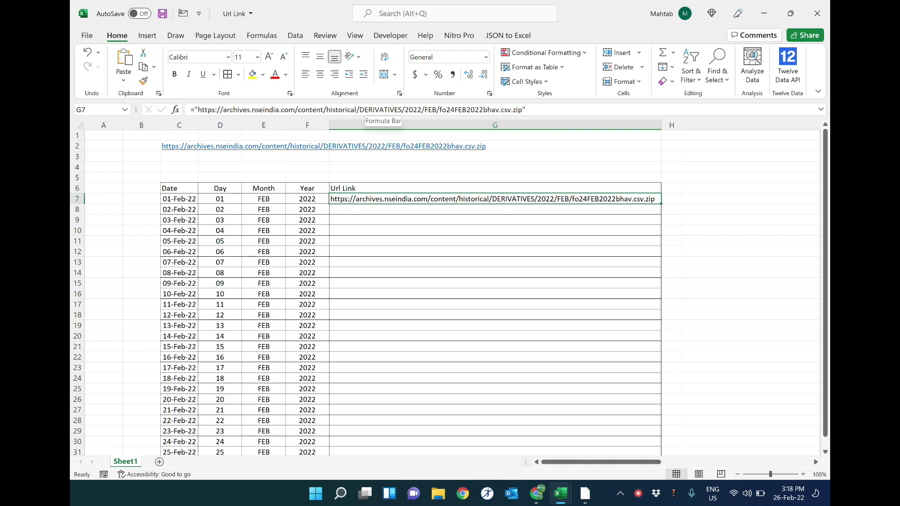
left_click(402, 109)
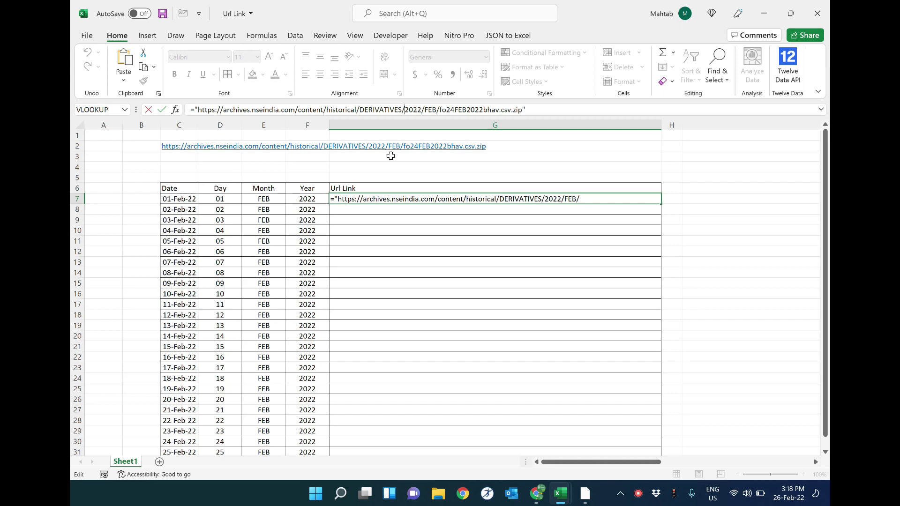
key("Escape")
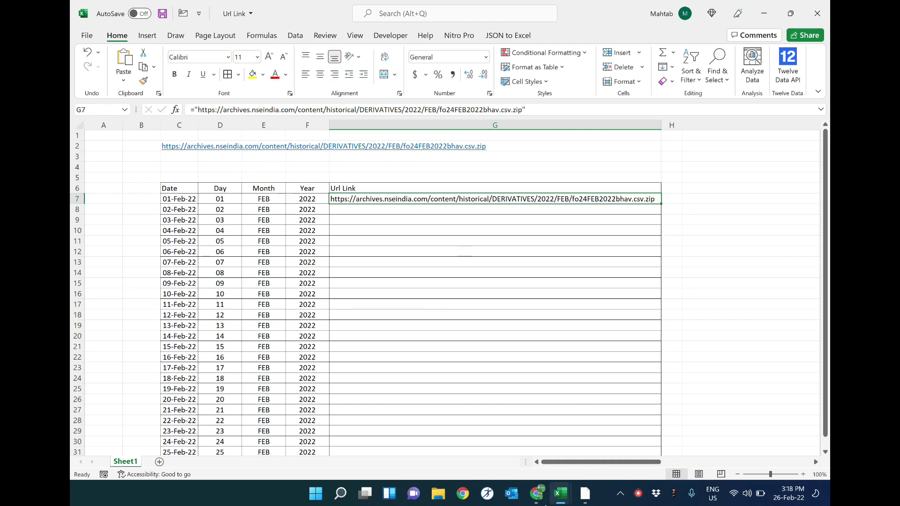
Copy the fo25FEB2022bhav.csv.zip F&O bhavcopy link address from the NSE reports page
left_click(537, 493)
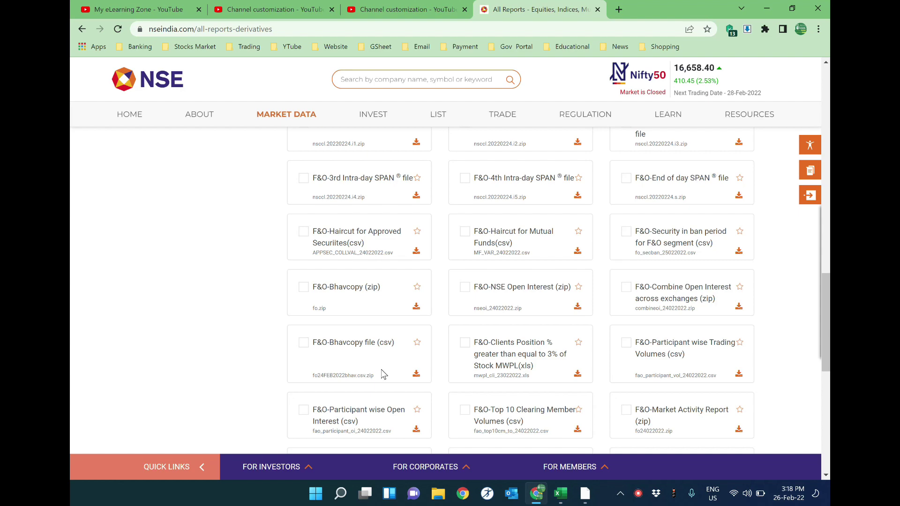
scroll(375, 365, "up", 5)
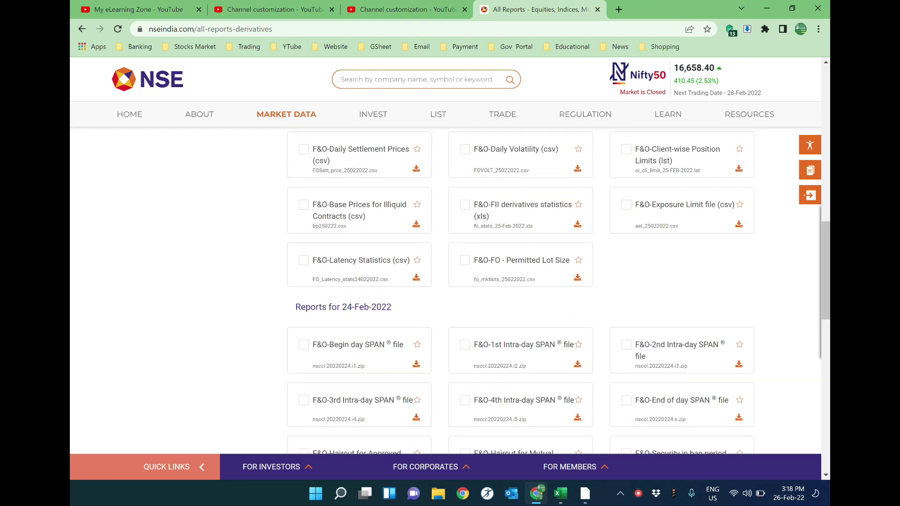
scroll(406, 229, "up", 2)
scroll(406, 230, "up", 1)
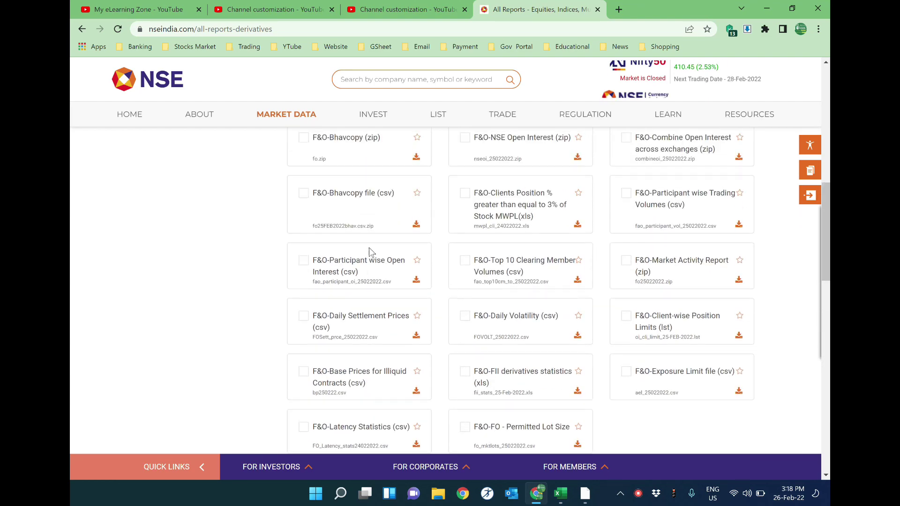
right_click(417, 225)
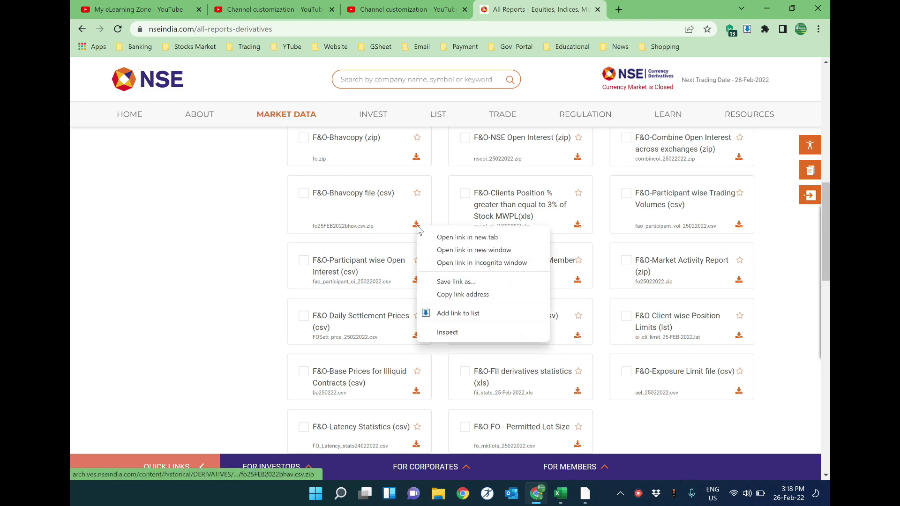
left_click(460, 295)
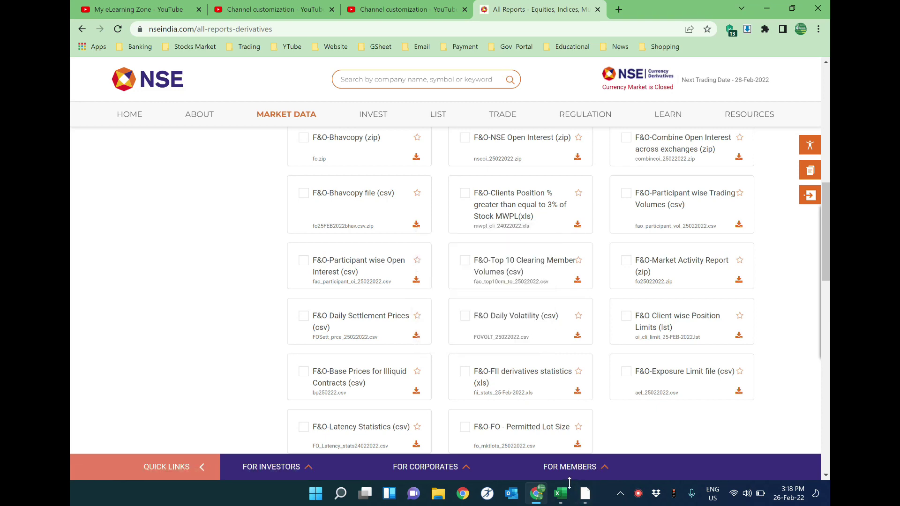
left_click(619, 429)
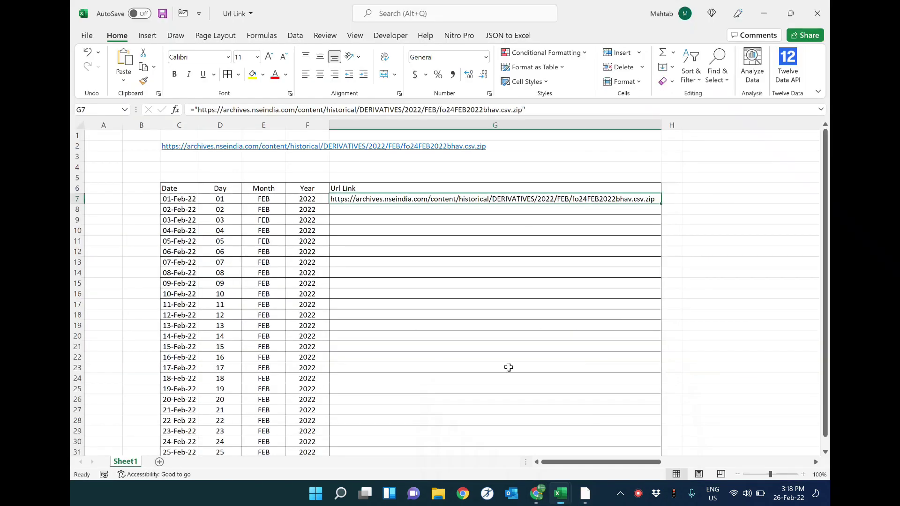
Paste the fo25FEB2022bhav.csv.zip link into cell C4
left_click(178, 167)
double_click(178, 167)
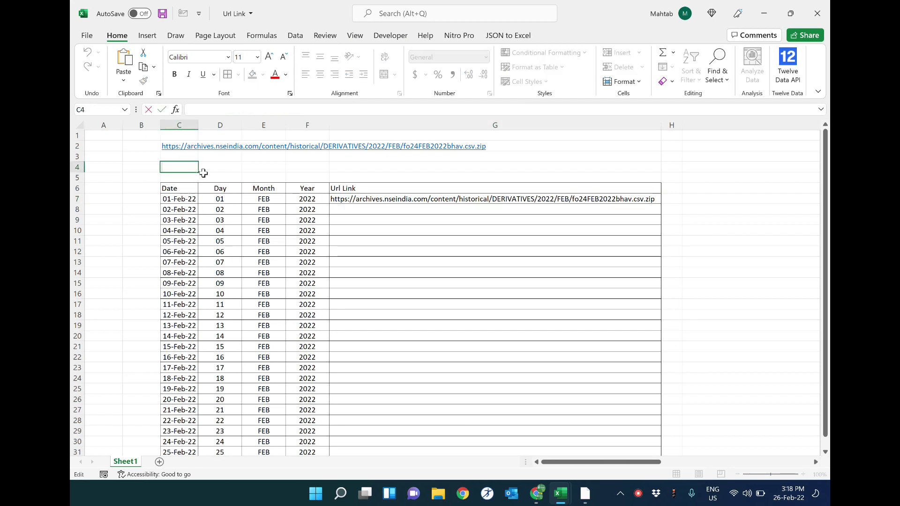
type("https://archives.nseindia.com/content/historical/DERIVATIVES/2022/FEB/fo25FEB2022bhav.csv.zip")
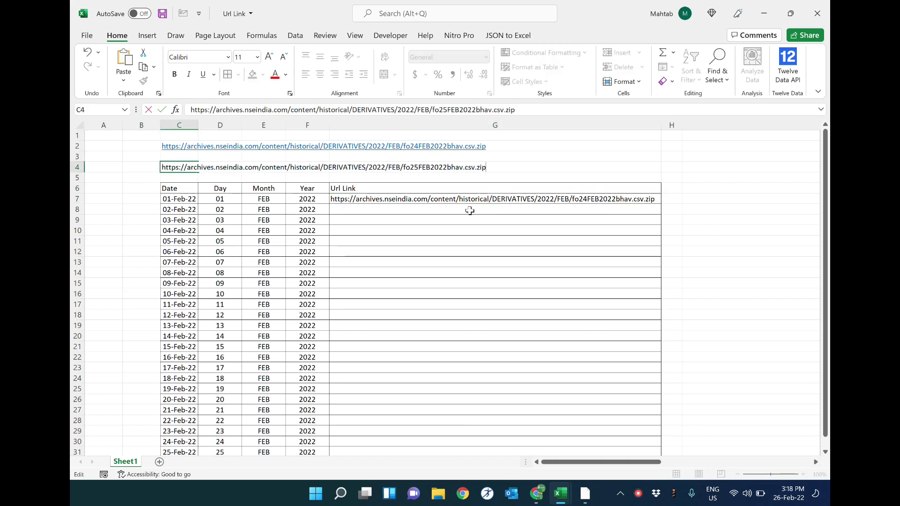
left_click(438, 239)
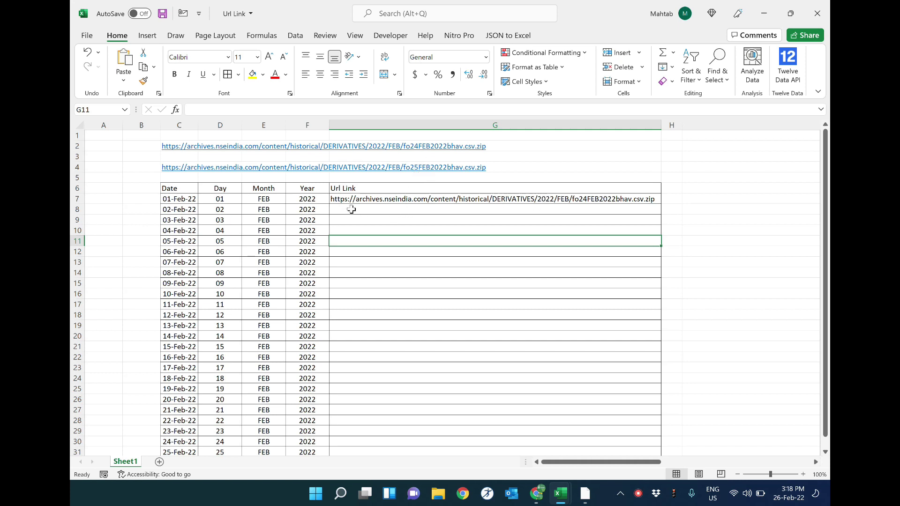
Replace the fixed 2022 in the G7 URL formula with a reference to F7
left_click(384, 199)
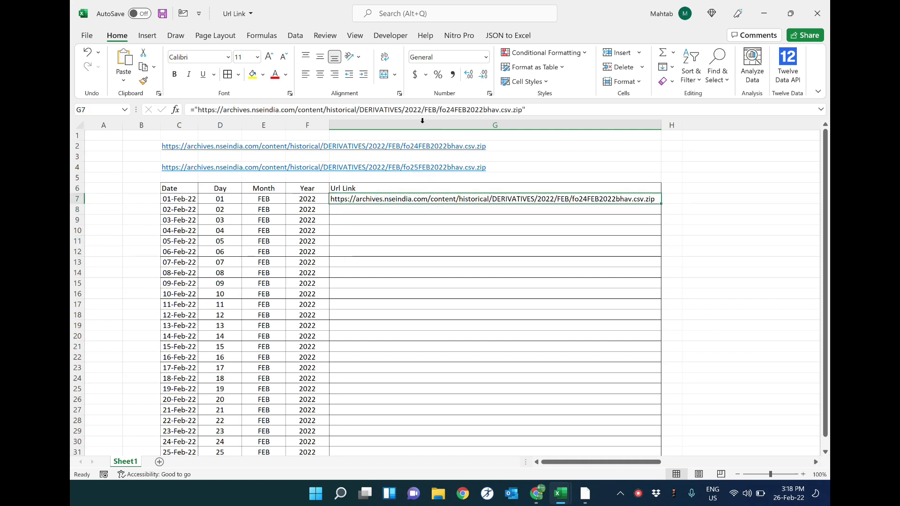
left_click(404, 109)
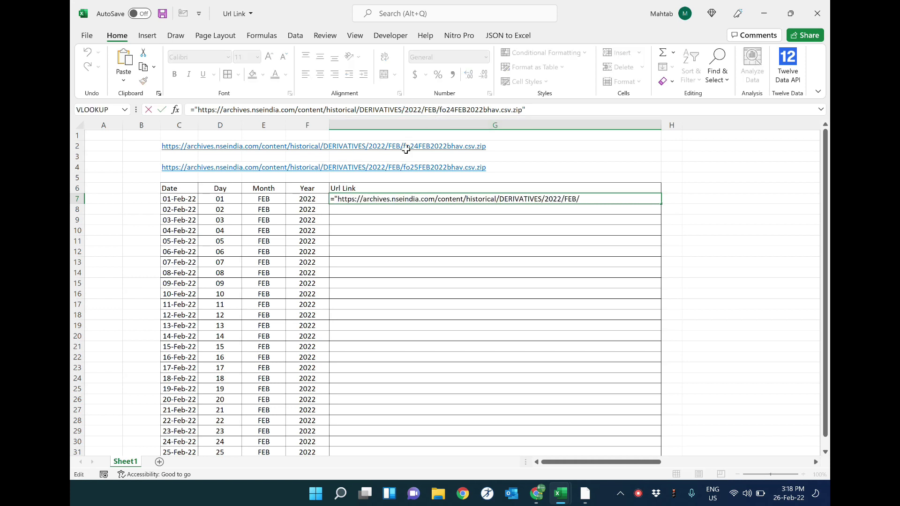
type("\"")
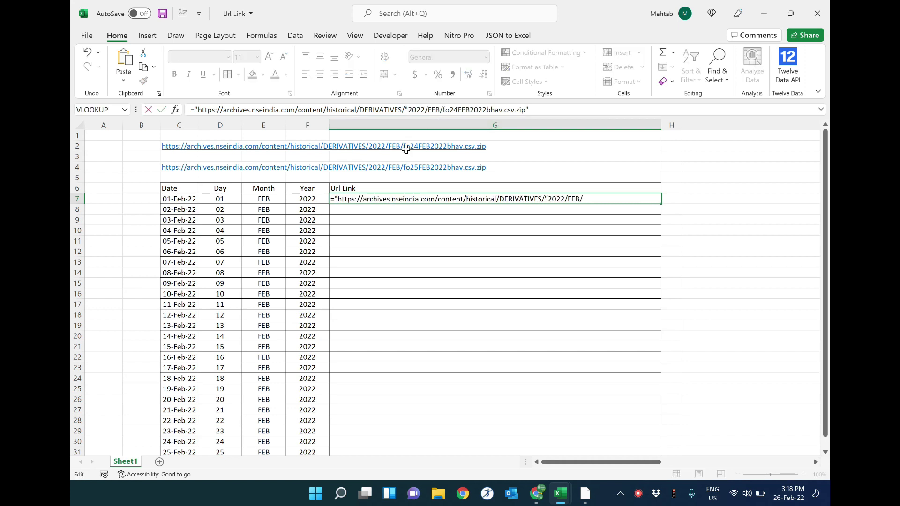
type("&")
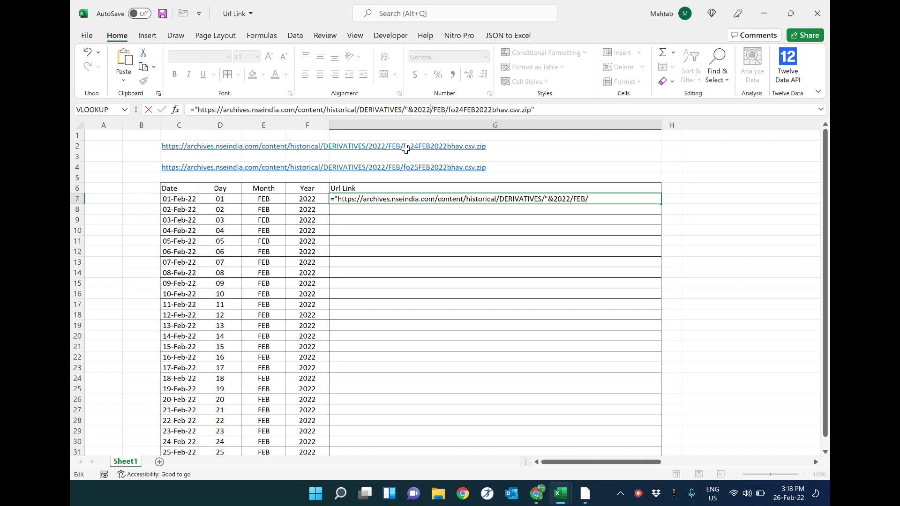
type("\"")
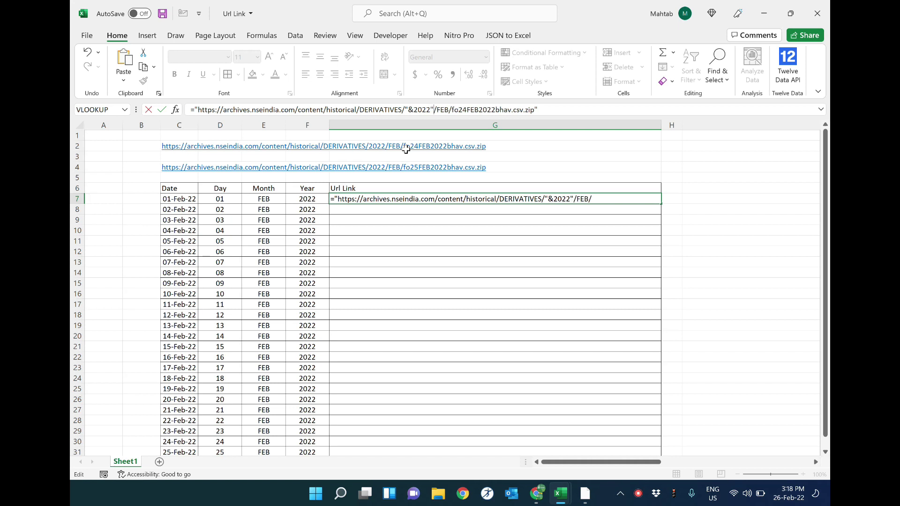
type("&")
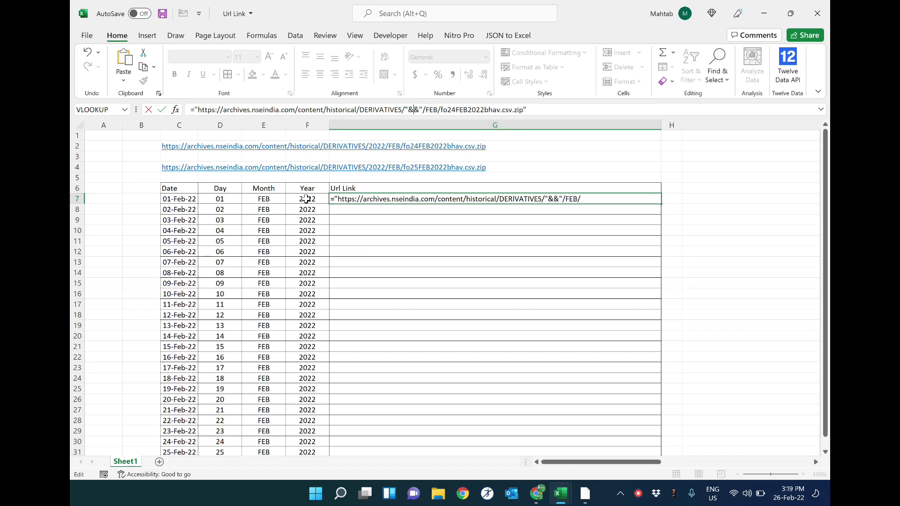
left_click(305, 199)
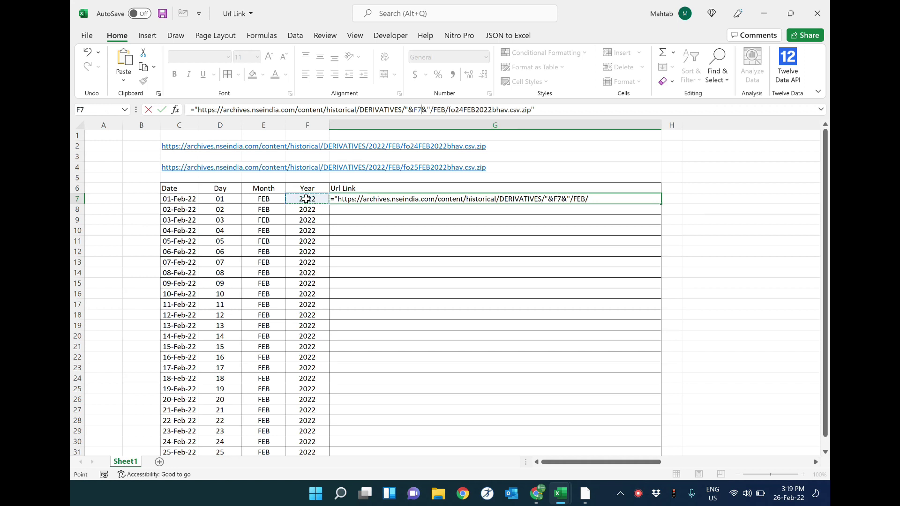
key("Return")
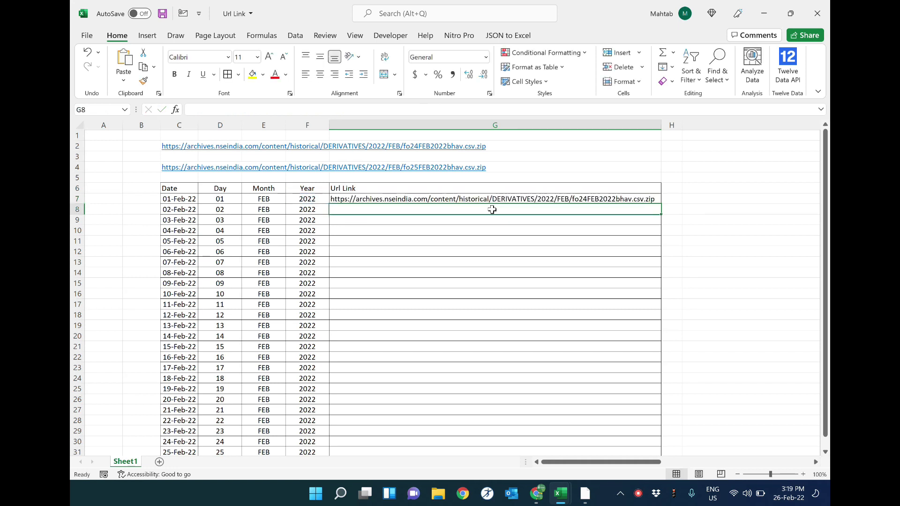
key("Up")
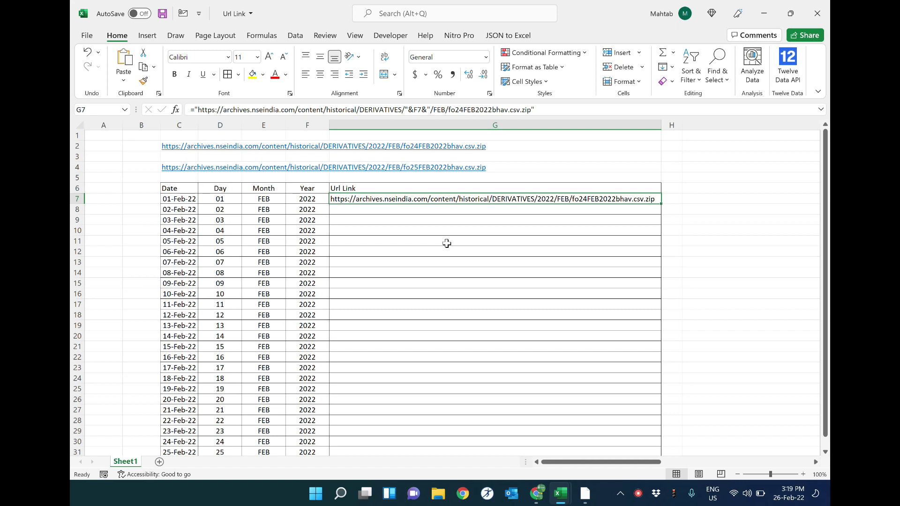
Replace the fixed FEB in the G7 URL formula with a reference to E7
left_click(430, 109)
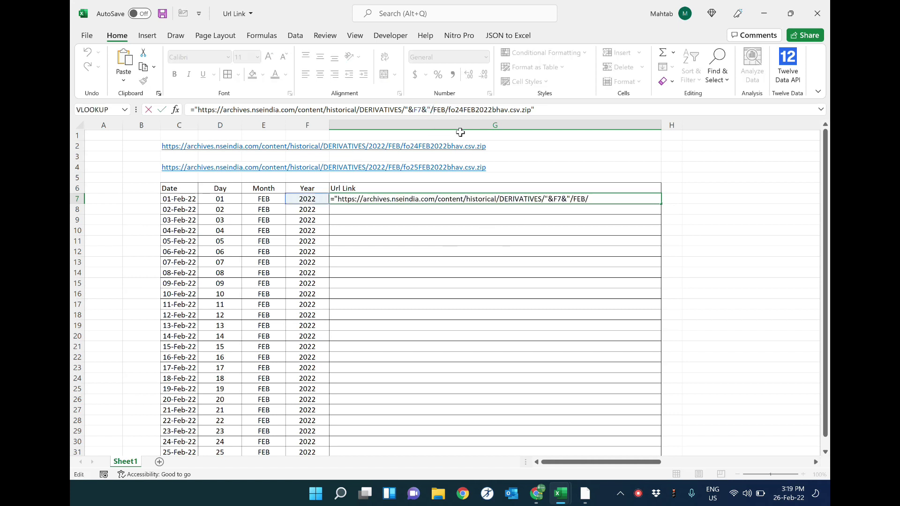
type("\"")
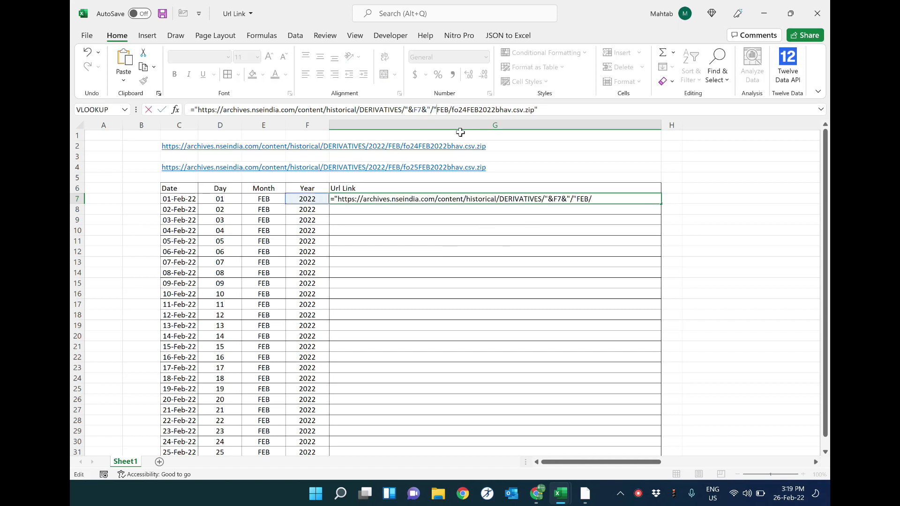
type("&")
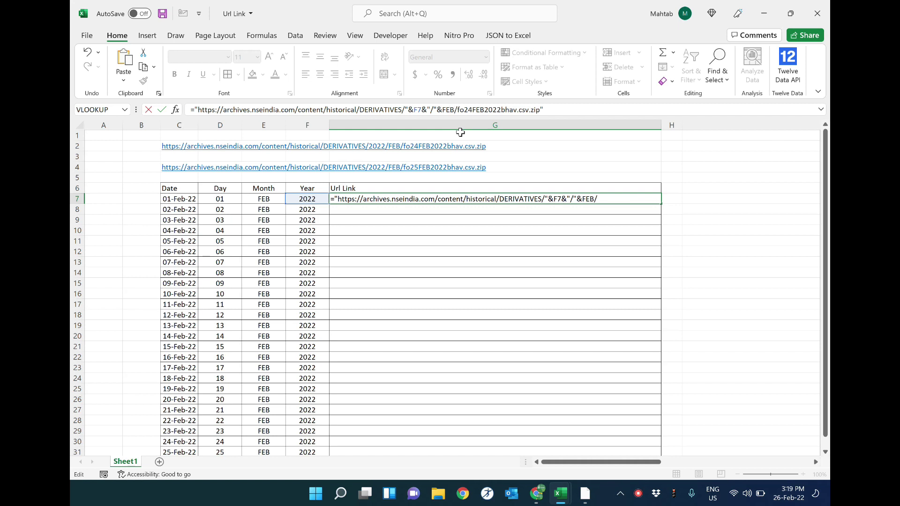
type("\"")
type("&")
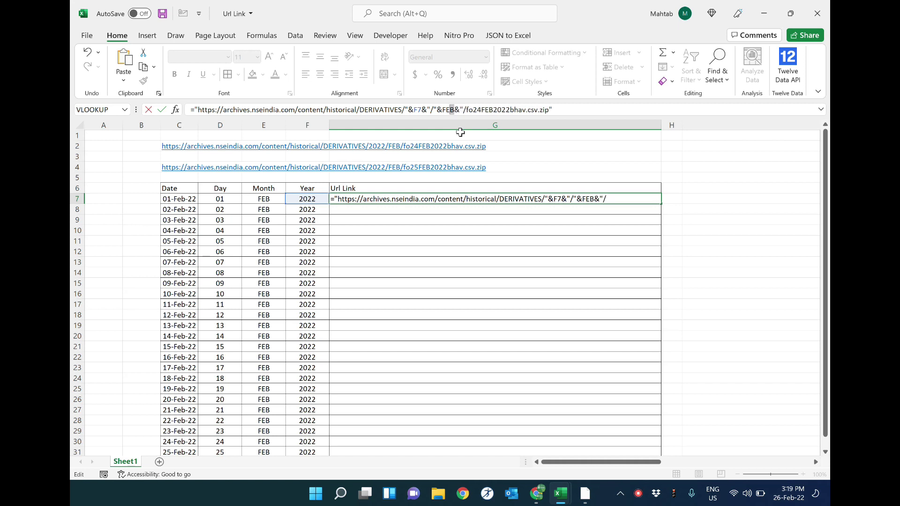
key("BackSpace")
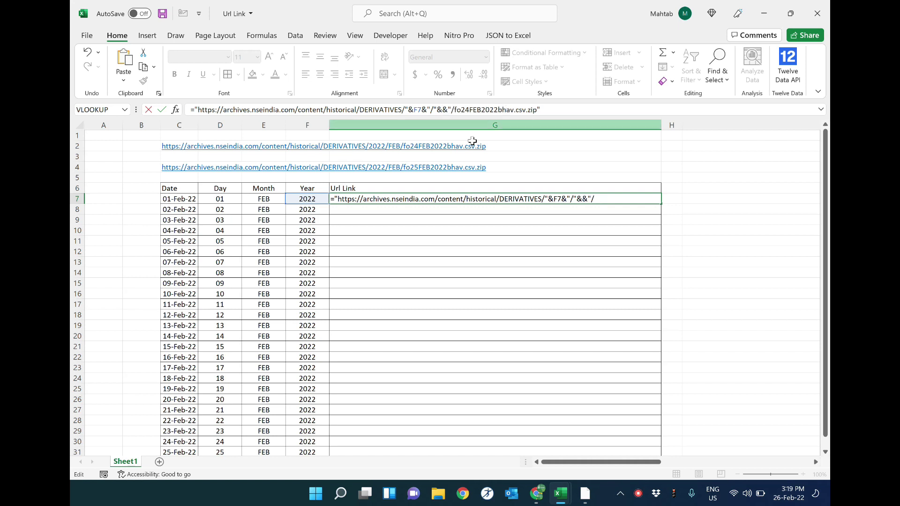
left_click(262, 201)
key("Return")
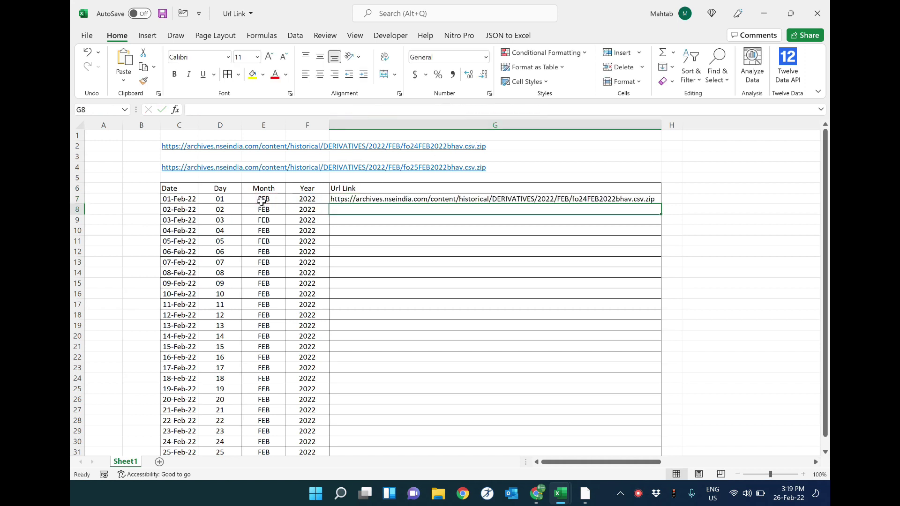
Locate the hard-coded 24FEB2022 part of the G7 URL formula
left_click(570, 201)
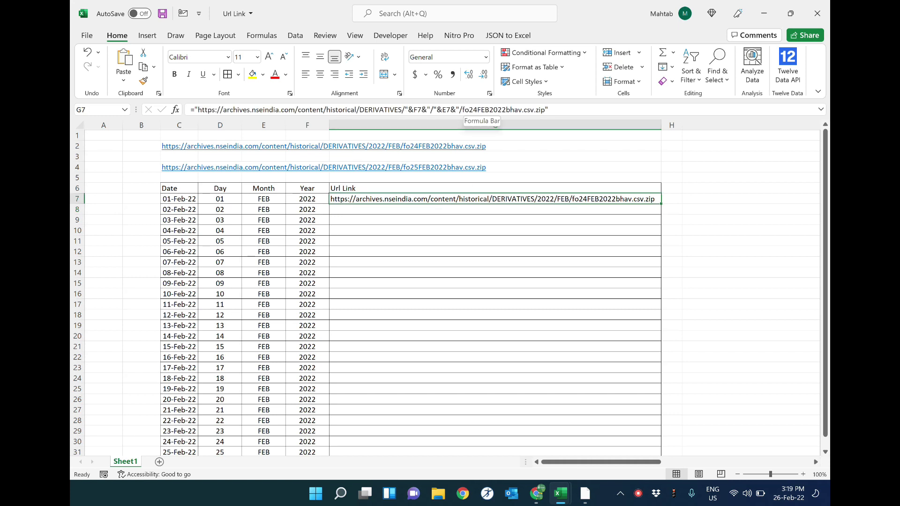
left_click_drag(468, 110, 504, 123)
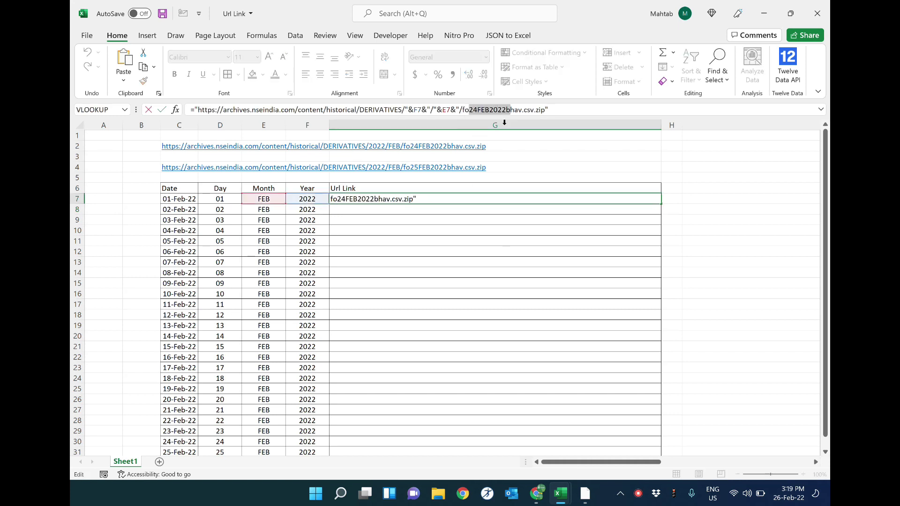
key("shift+Left")
key("Escape")
Replace 24FEB2022 in the G7 formula with D7&E7&F7 so the date comes from the row
left_click(549, 110)
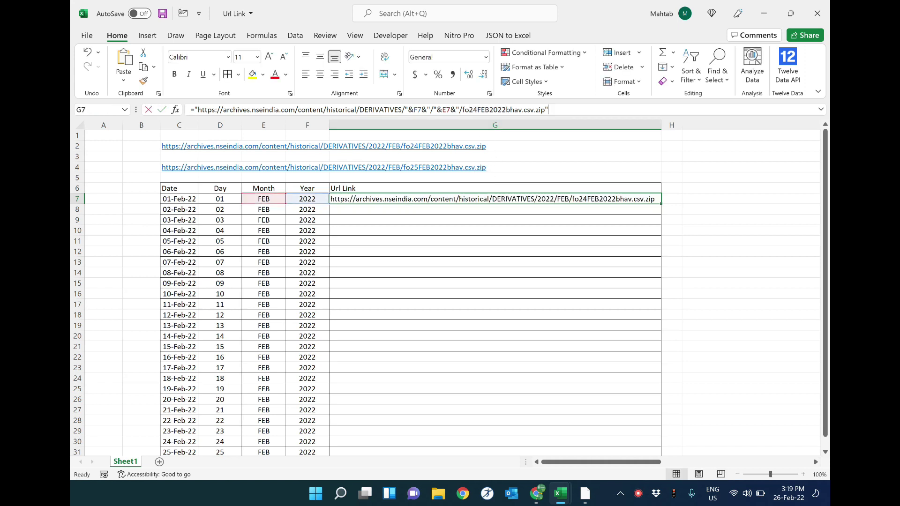
left_click(469, 110)
type("\"")
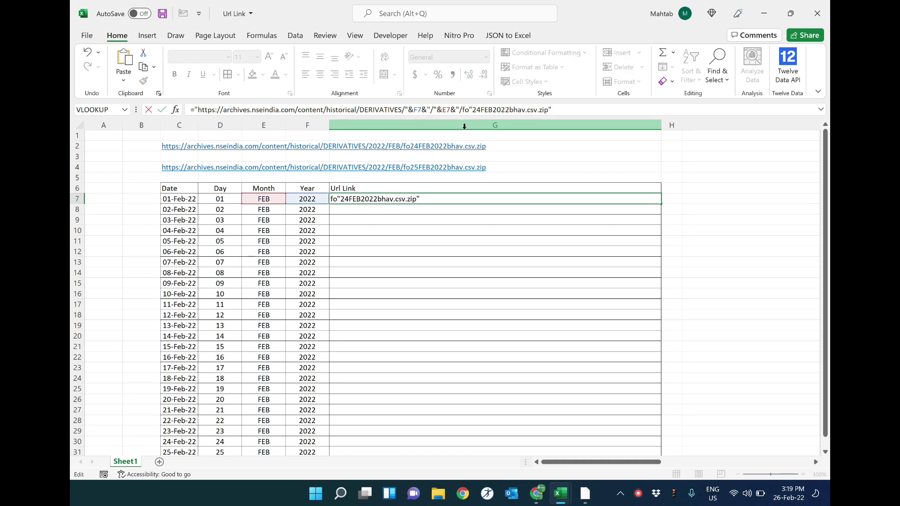
type("&")
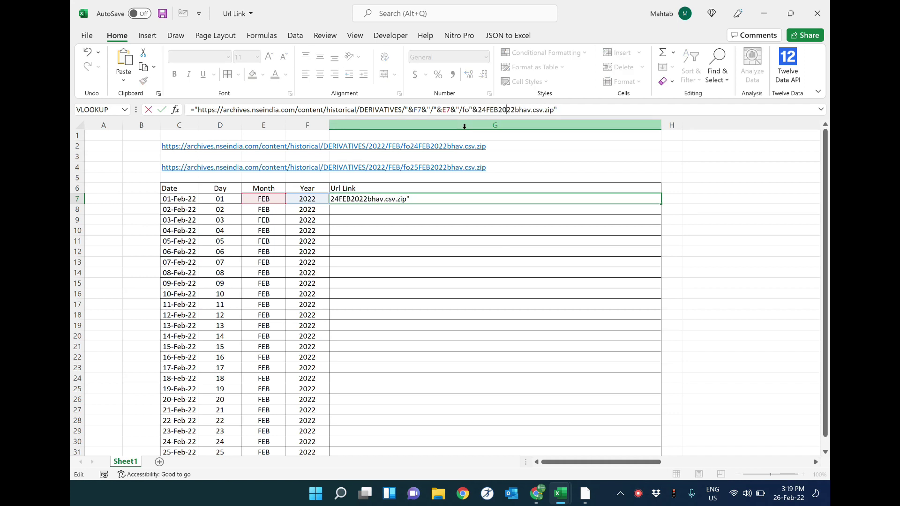
type("\"")
type("&")
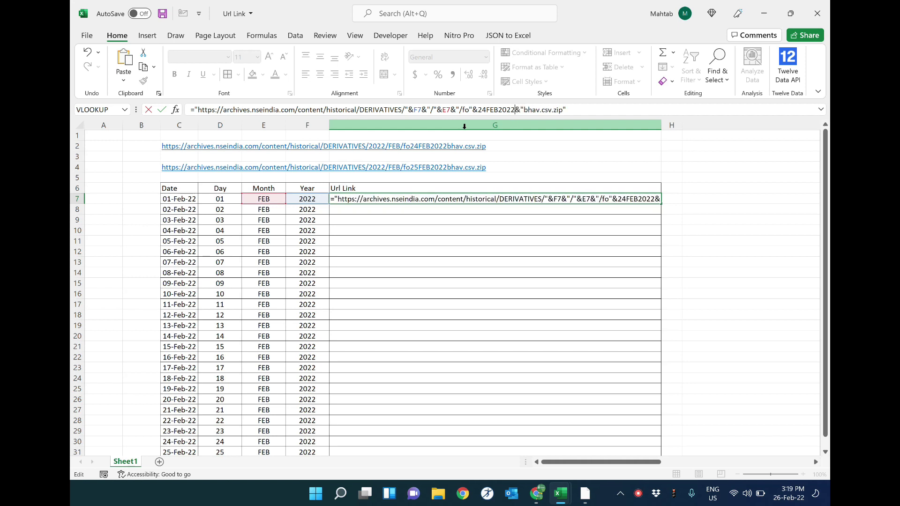
key("shift+Left")
key("shift+Left")
key("shift+Left")
key("shift+Left")
key("shift+Left")
key("shift+Left")
key("BackSpace")
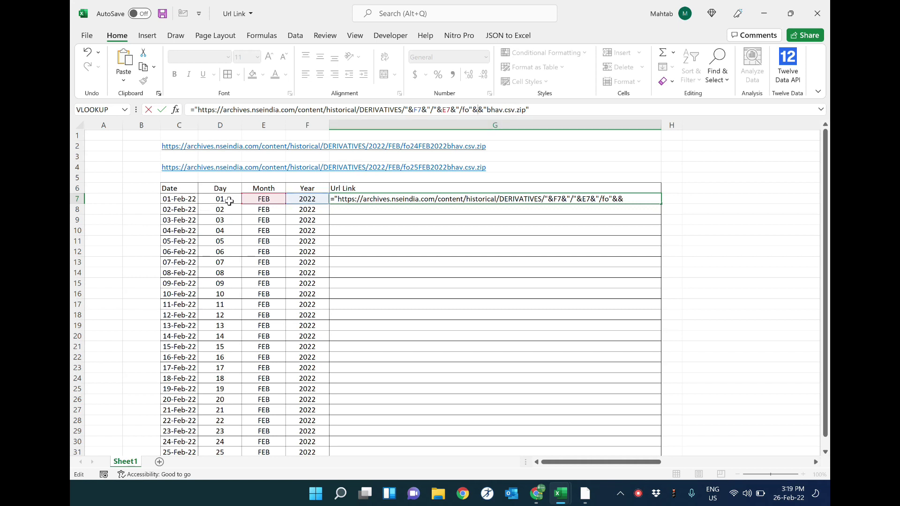
left_click(229, 201)
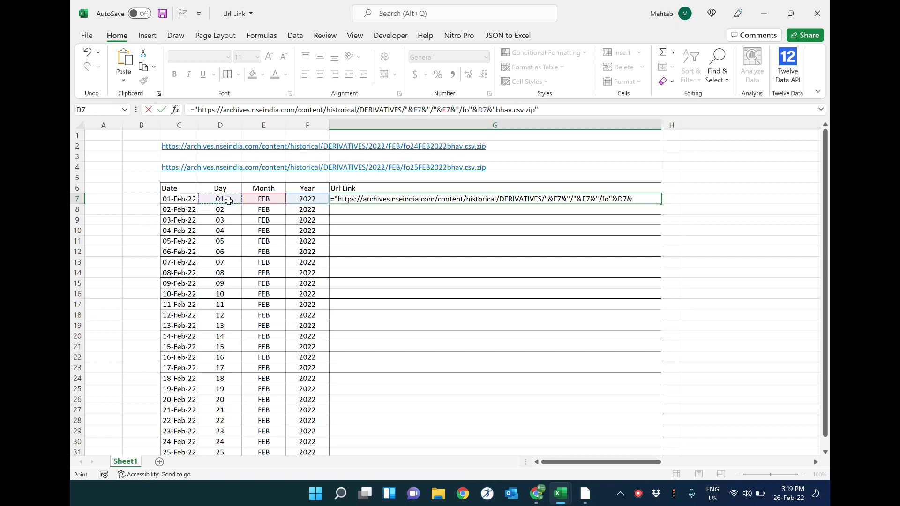
type("&")
left_click(264, 199)
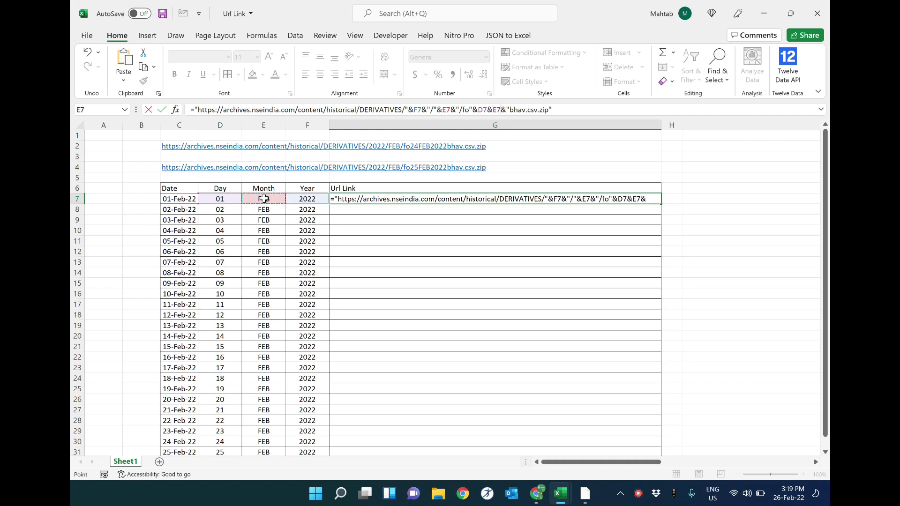
type("&")
left_click(315, 198)
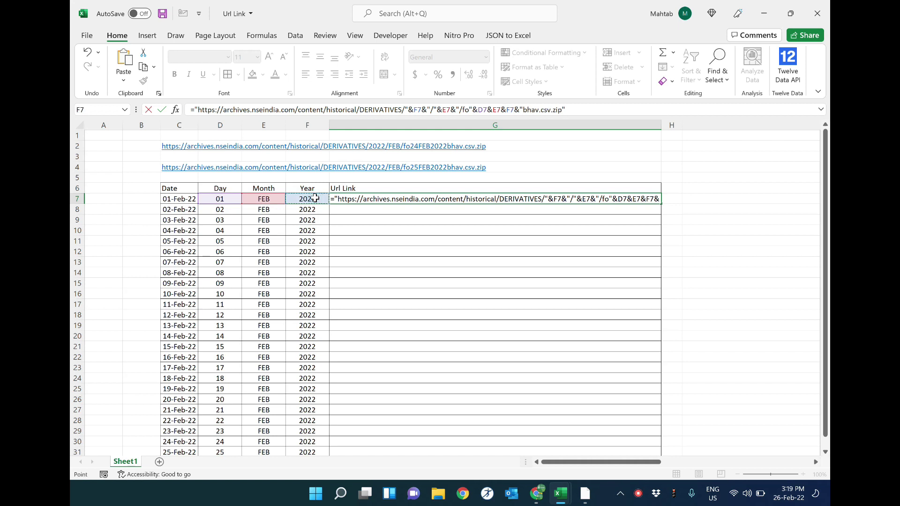
key("Return")
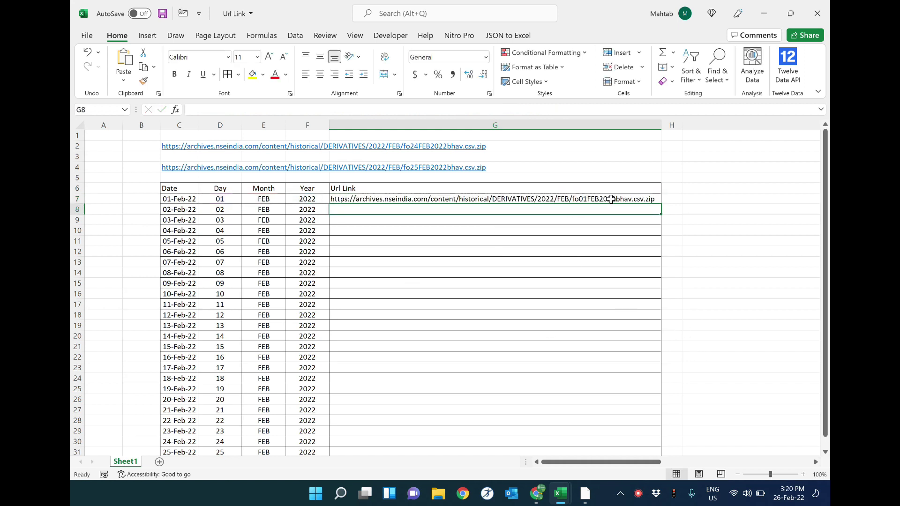
Fill the G7 URL formula down the Url Link column and check the filled links
left_click_drag(611, 199, 619, 419)
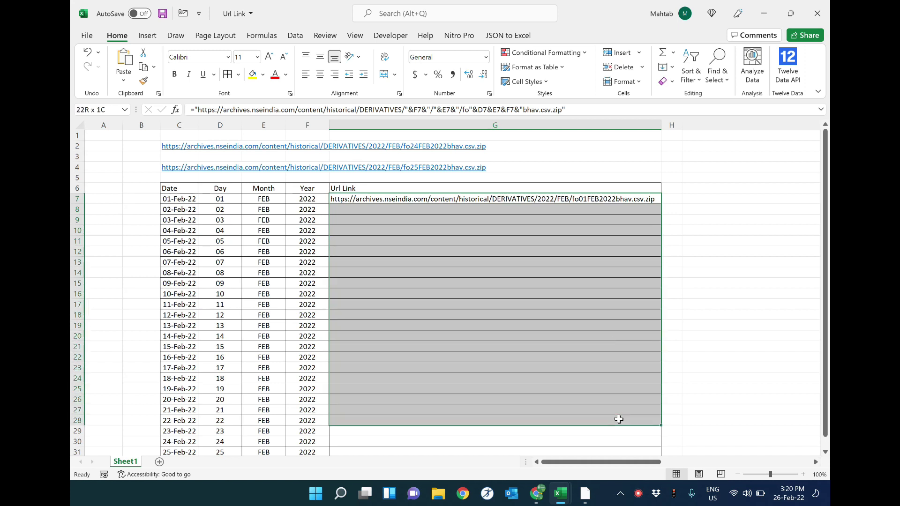
key("ctrl+d")
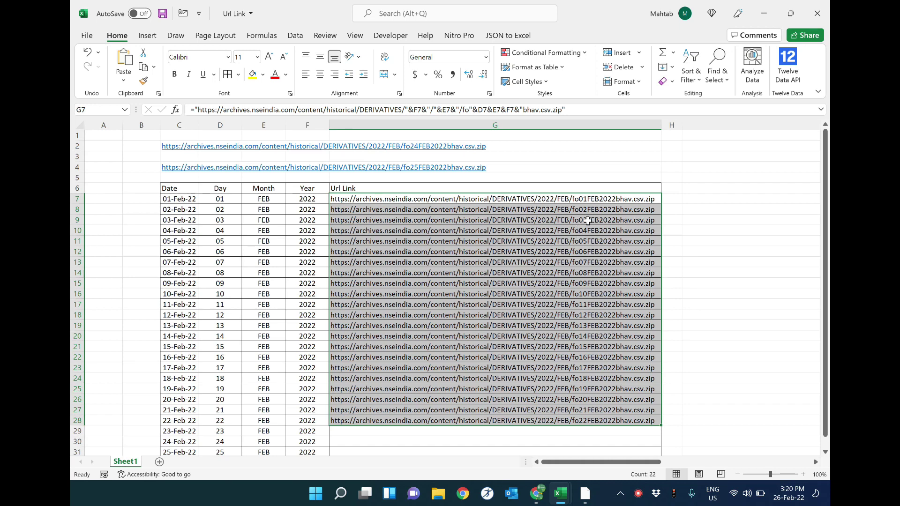
left_click(588, 221)
key("Down")
key("Down")
key("Down")
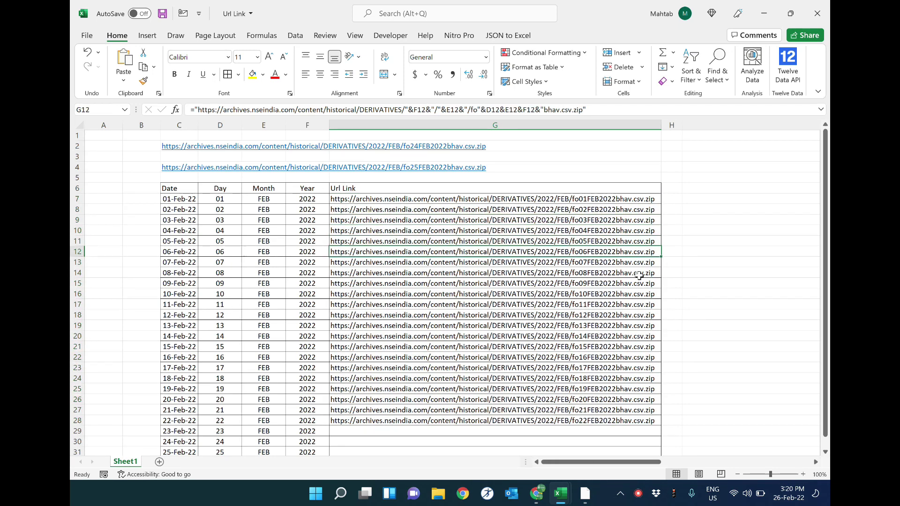
key("Down")
key("Down")
key("Down")
key("Down")
key("Down")
key("Down")
key("Down")
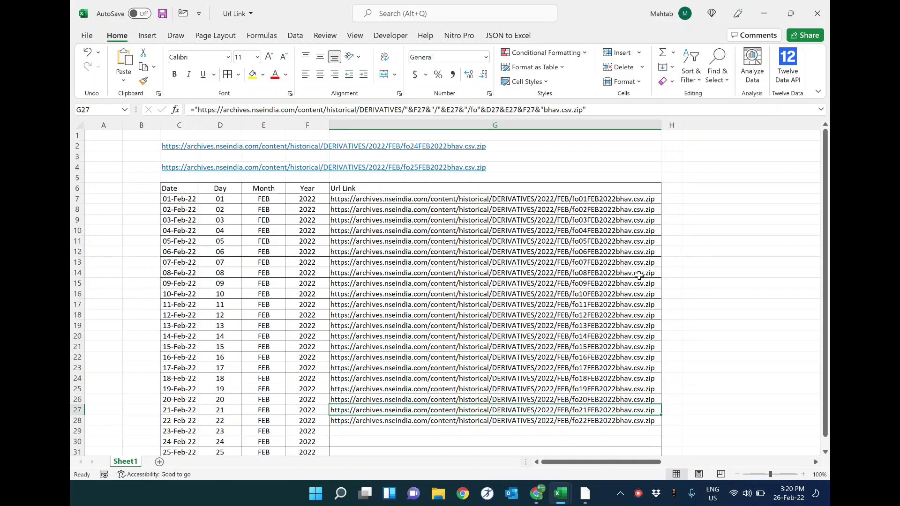
scroll(610, 311, "down", 2)
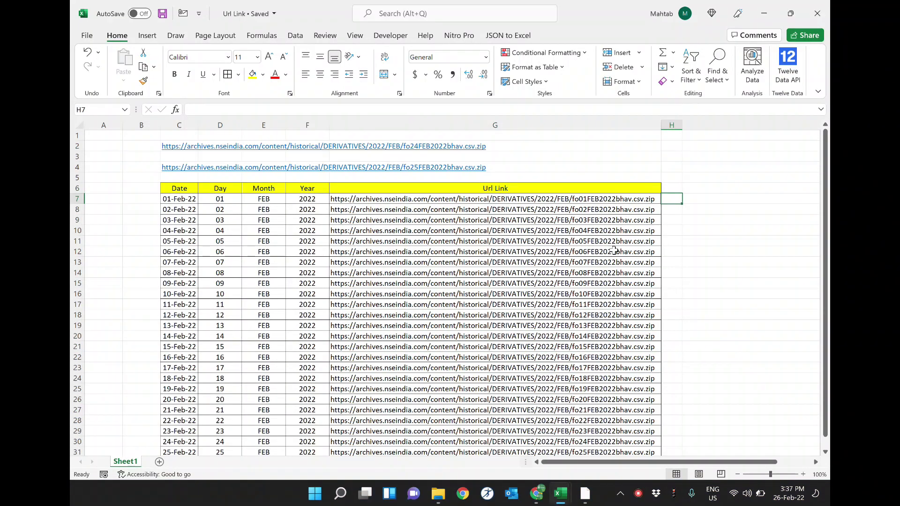
Copy the 25 February bhavcopy URLs in G7:G31 and bring Chrome to the front
left_click(699, 302)
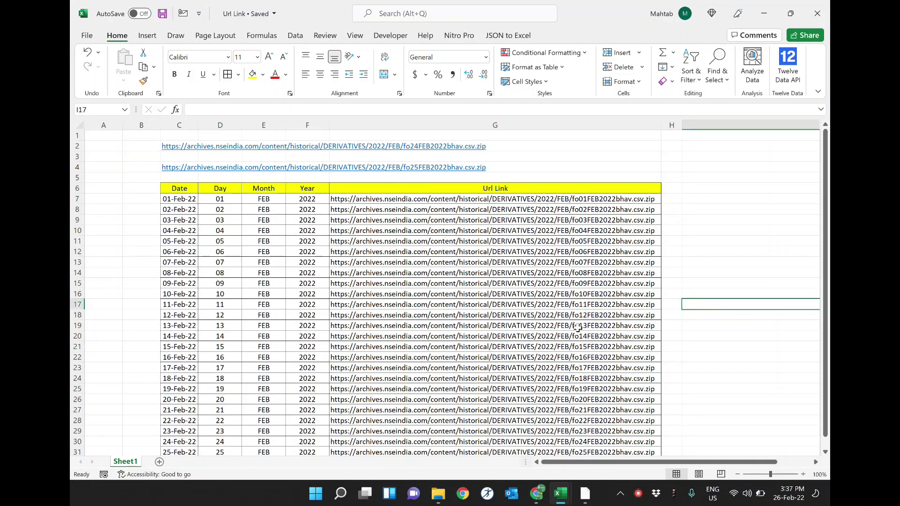
scroll(577, 329, "down", 1)
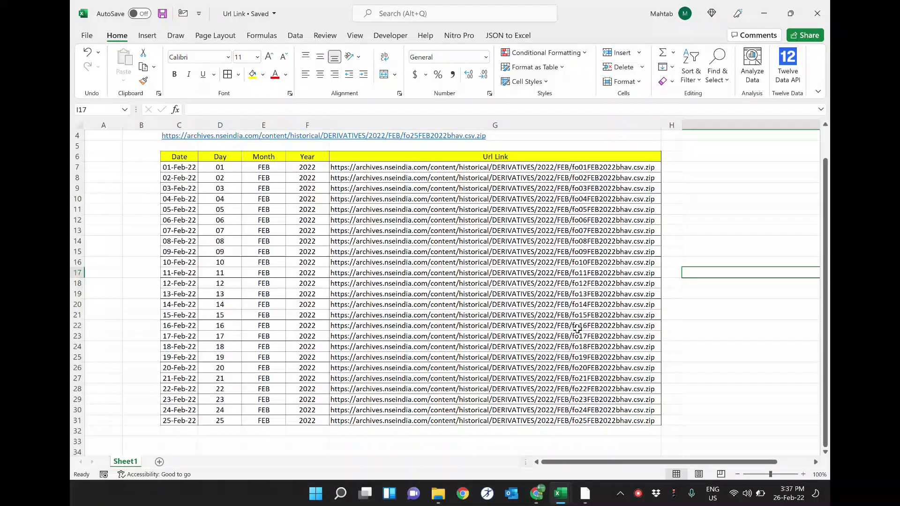
left_click(469, 167)
left_click_drag(469, 167, 463, 423)
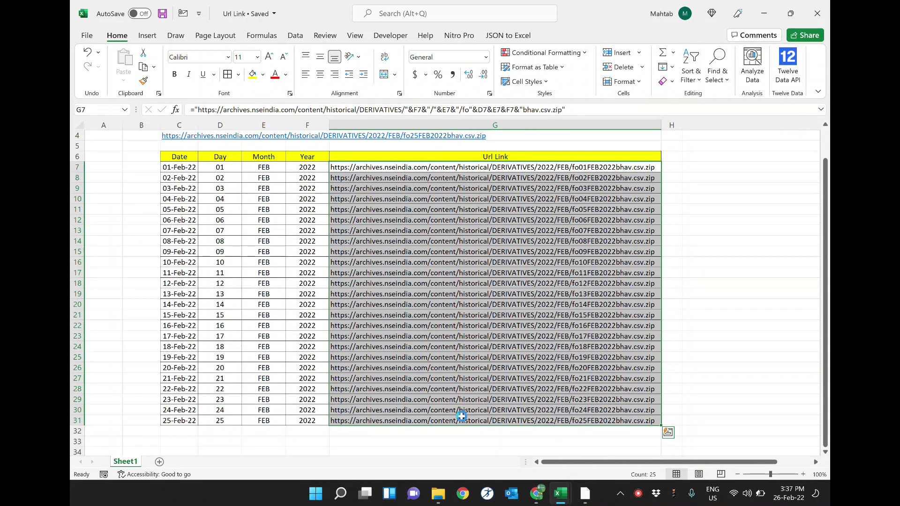
key("ctrl+c")
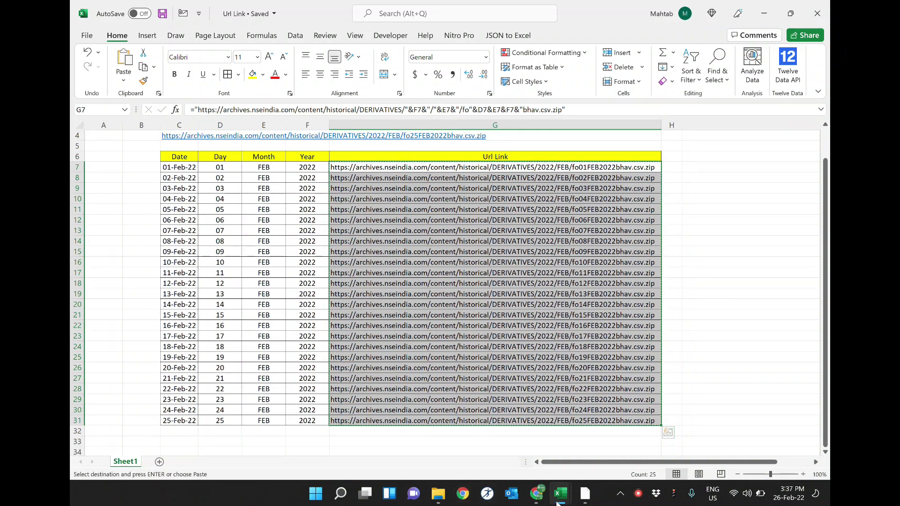
left_click(537, 493)
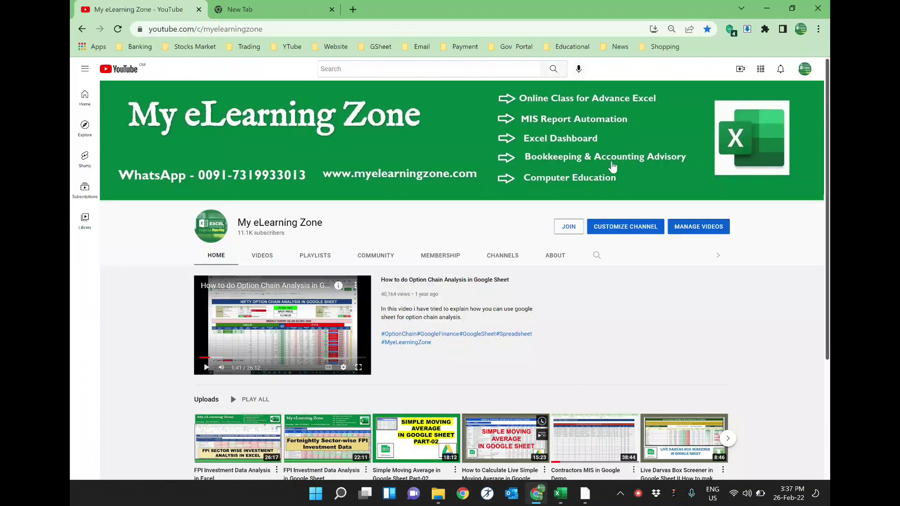
In a new tab, import the 25 copied bhavcopy URLs from the clipboard into Simple Mass Downloader's download list
left_click(288, 6)
left_click(352, 10)
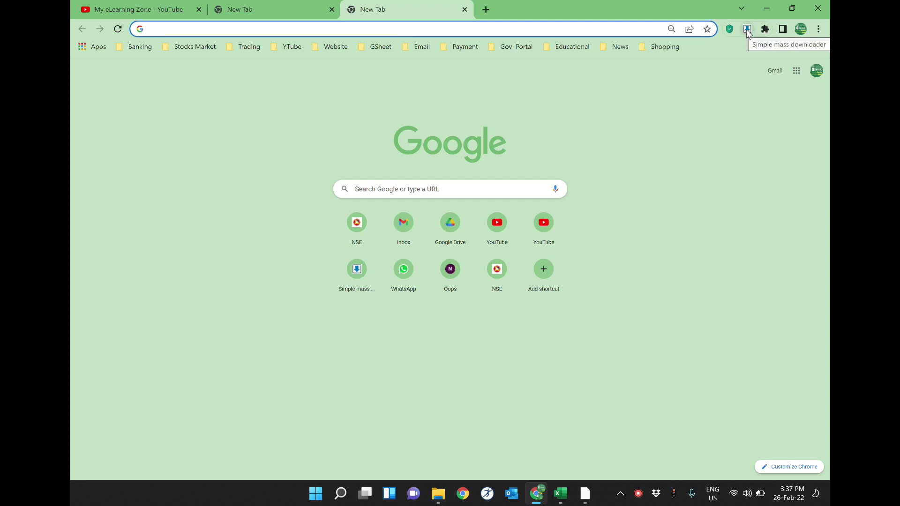
left_click(747, 29)
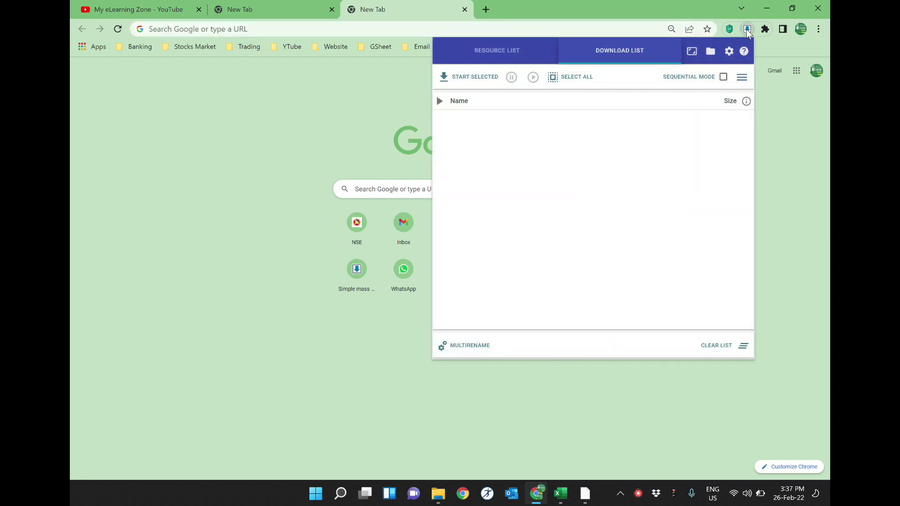
left_click(504, 56)
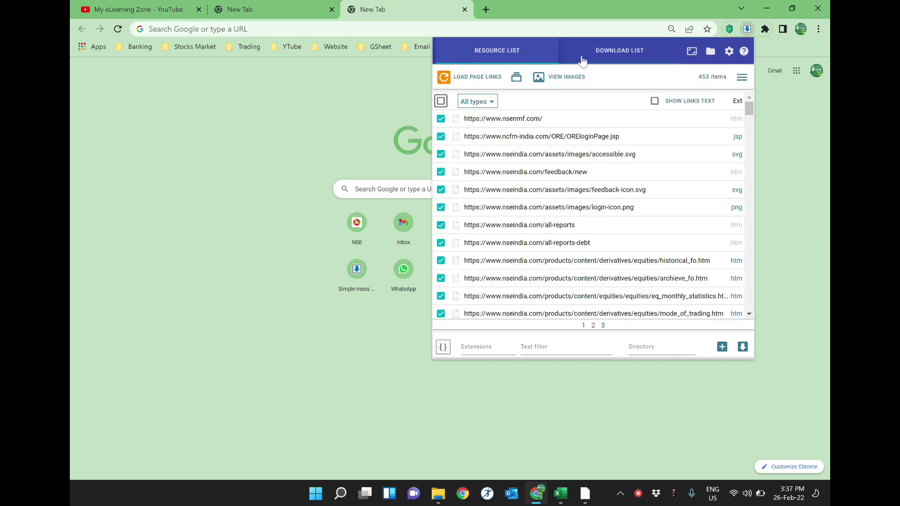
left_click(623, 55)
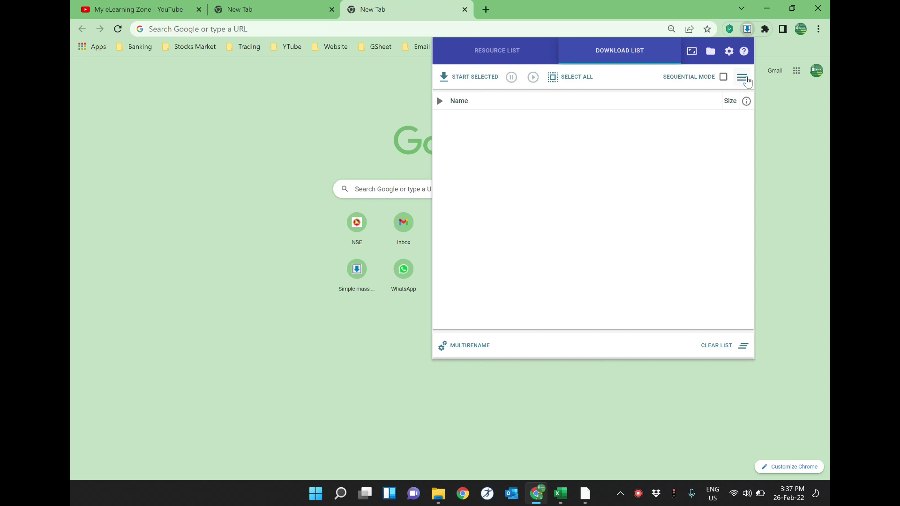
left_click(743, 79)
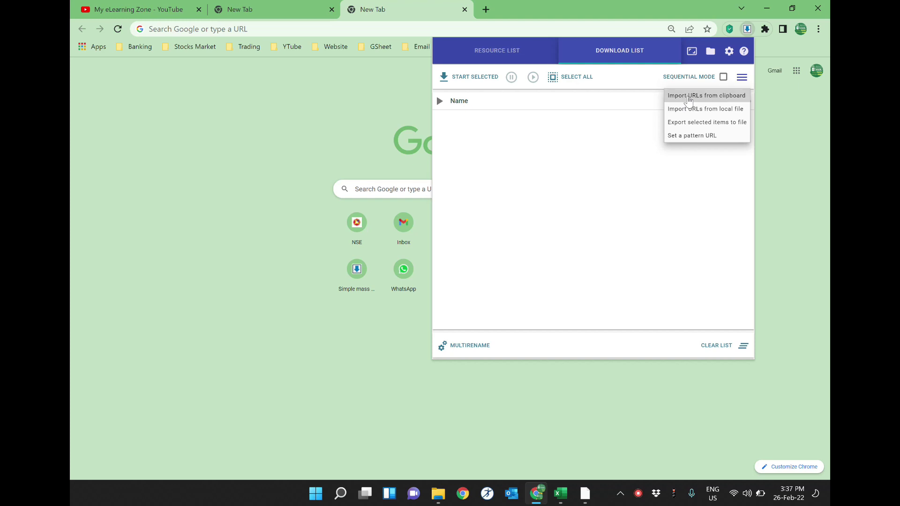
left_click(687, 96)
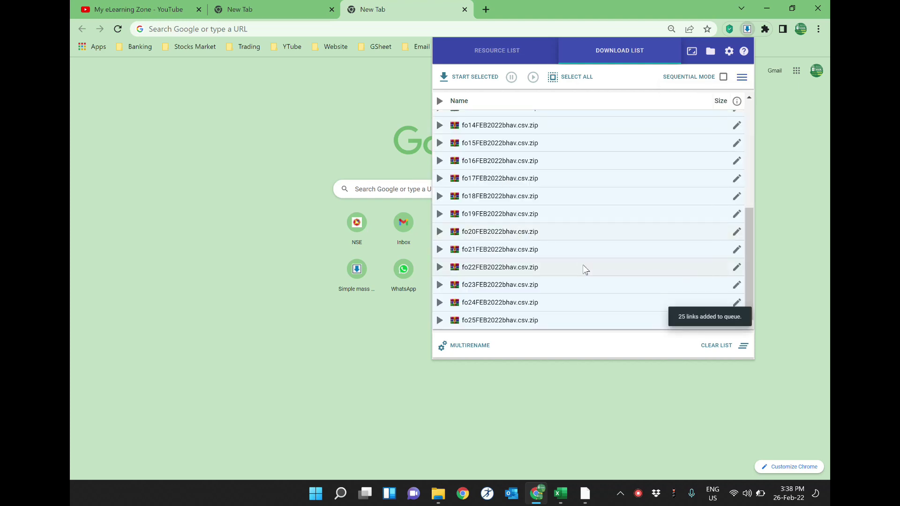
Start downloading the queued bhavcopy zip files with Start Selected
scroll(610, 275, "up", 5)
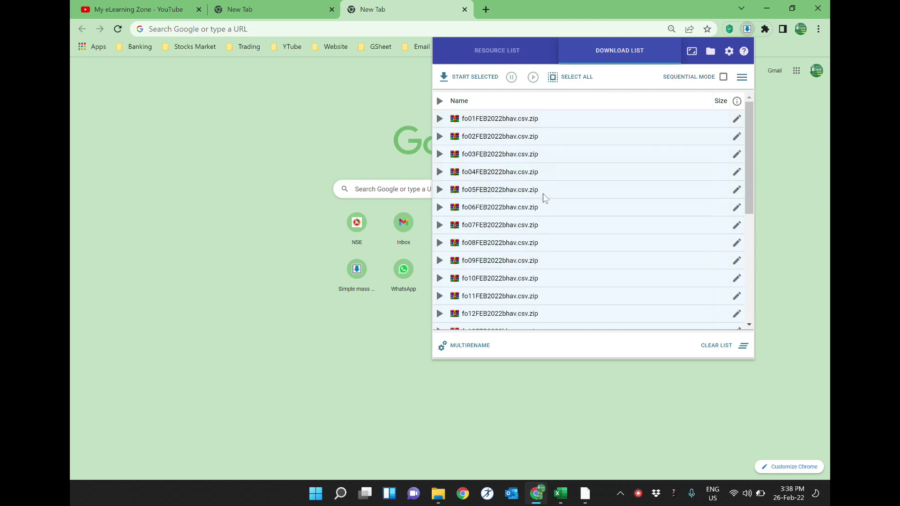
left_click(459, 80)
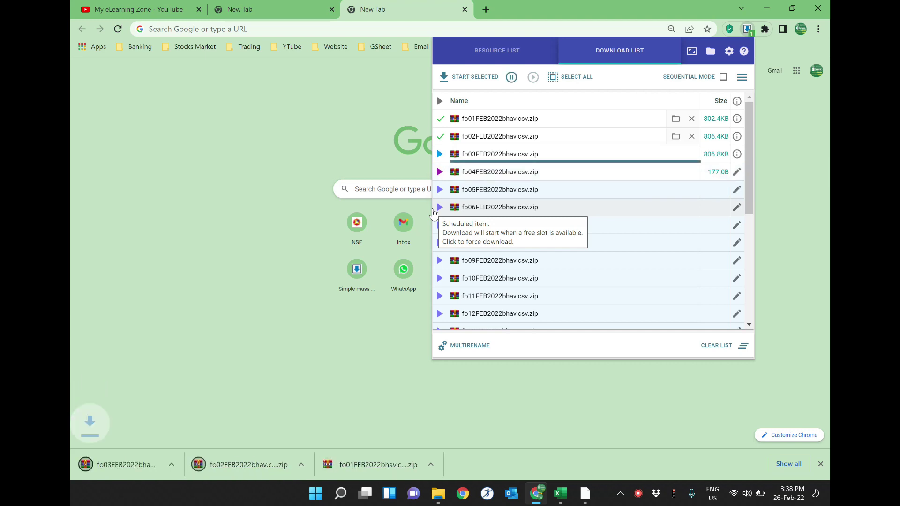
Force the fo06 download and let the February bhav zips finish, with fo19 and fo20 returning 404.html
left_click(434, 212)
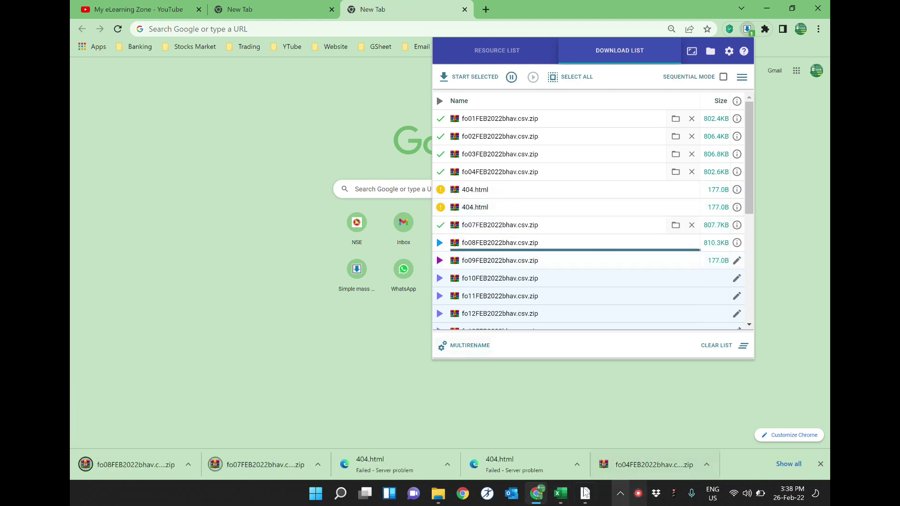
mouse_move(561, 493)
left_click(594, 443)
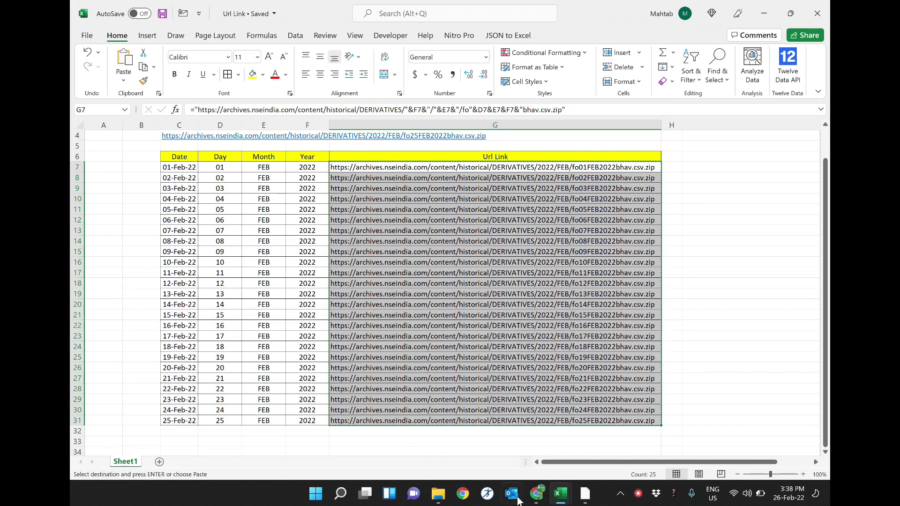
left_click(538, 495)
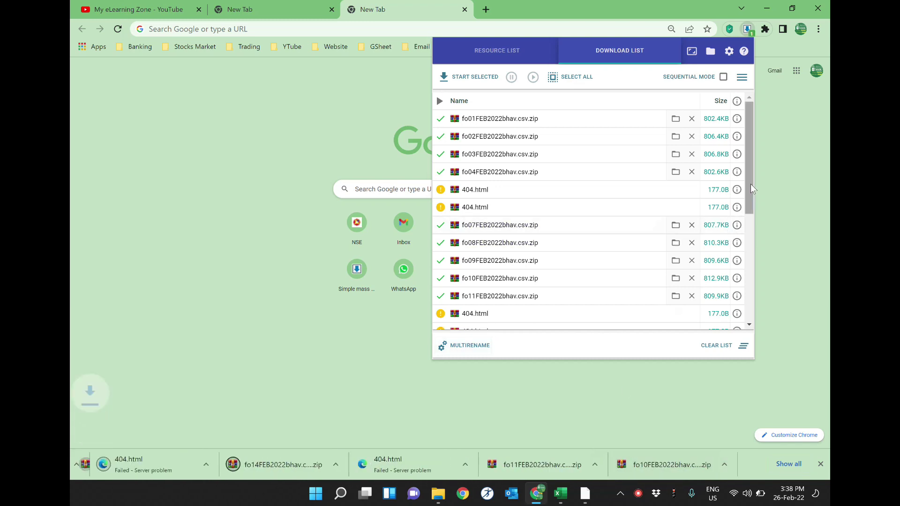
left_click_drag(750, 188, 748, 291)
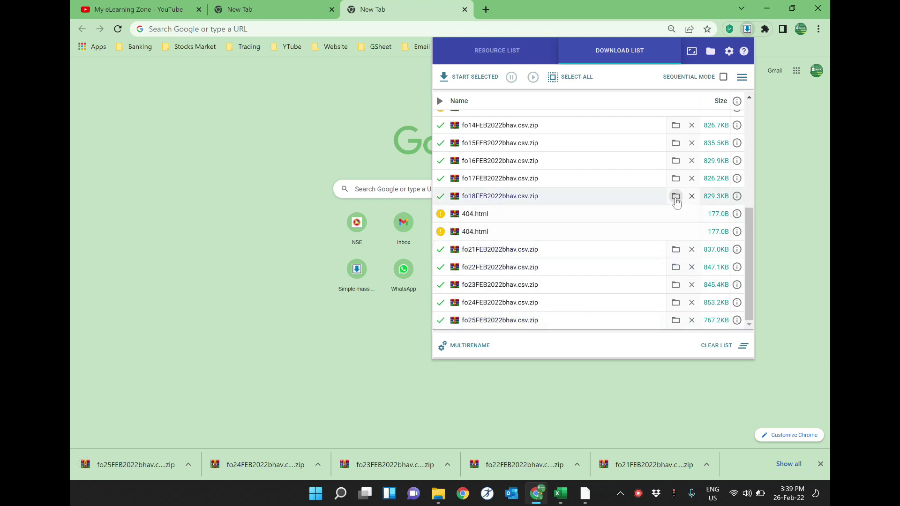
In the maximized Downloads folder, select all 19 bhav zip archives and choose WinRAR's Extract Files
left_click(675, 197)
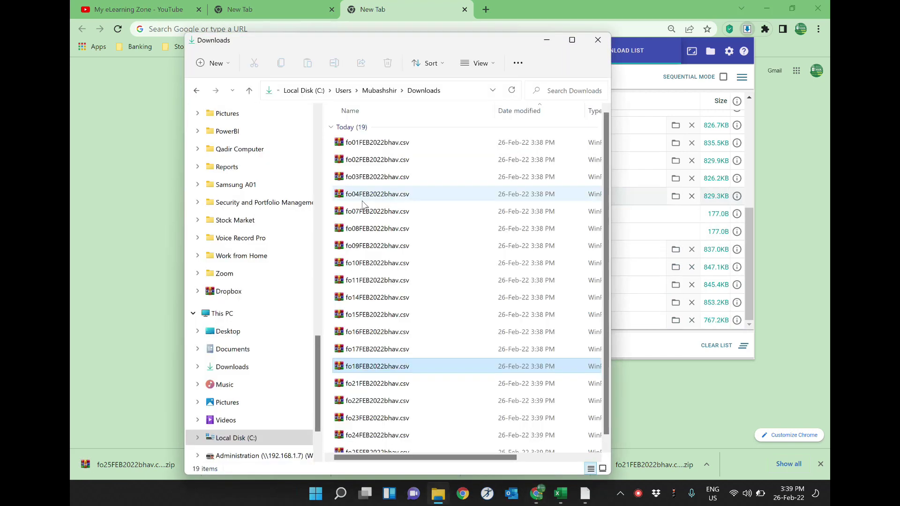
left_click(573, 39)
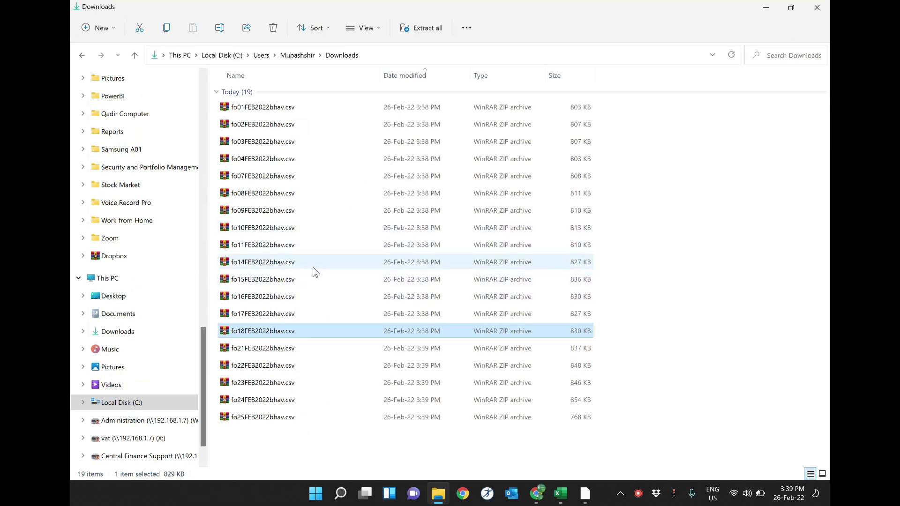
key("ctrl+a")
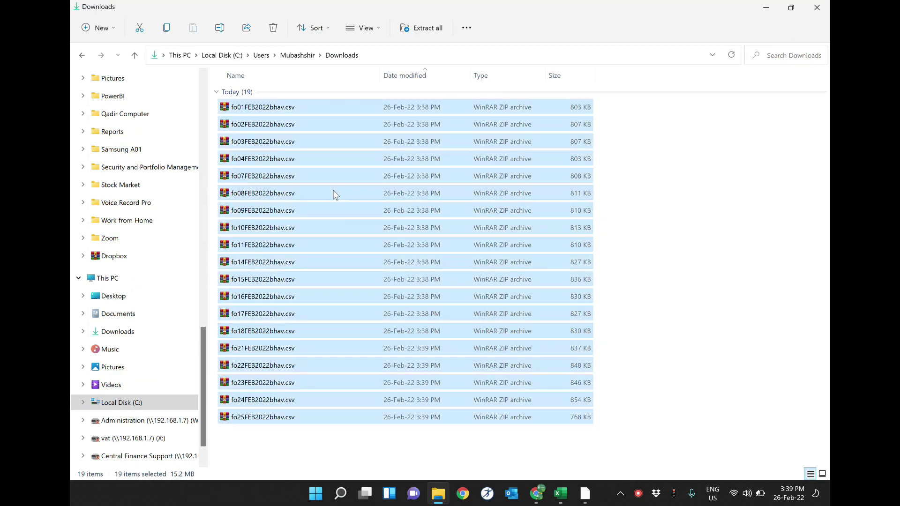
right_click(335, 194)
left_click(394, 348)
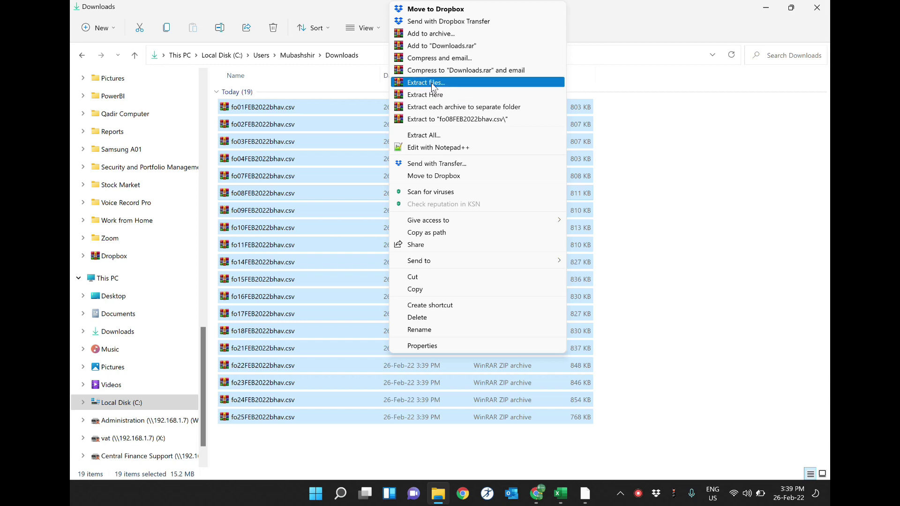
left_click(432, 82)
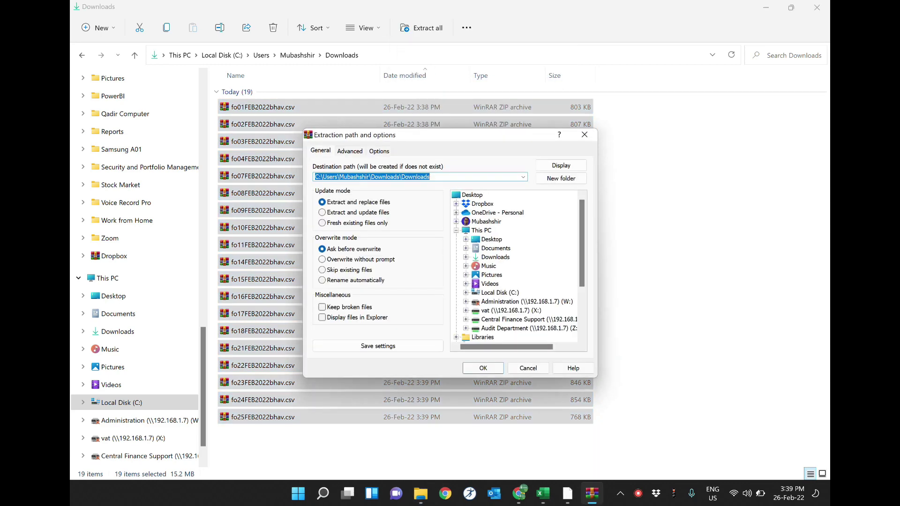
Extract the 19 archives into a new Downloads\Bhavcapoy-Derivative folder
left_click(446, 177)
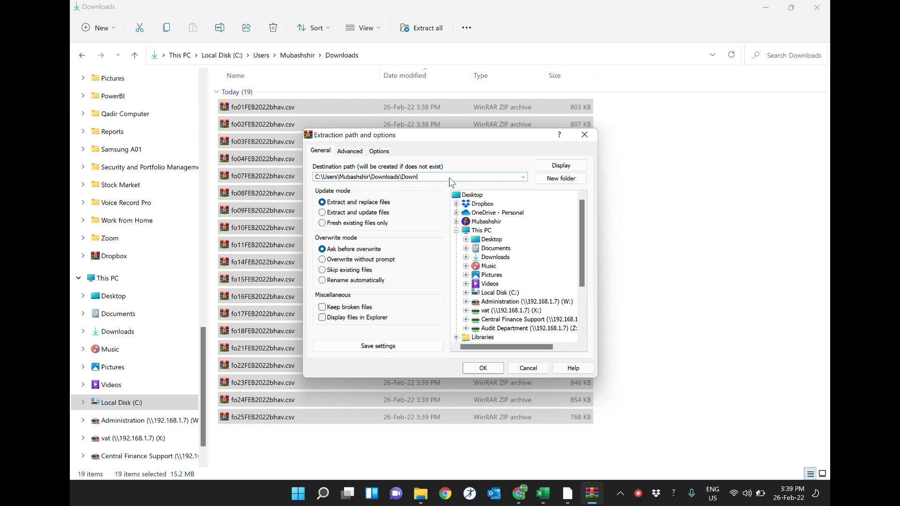
key("BackSpace")
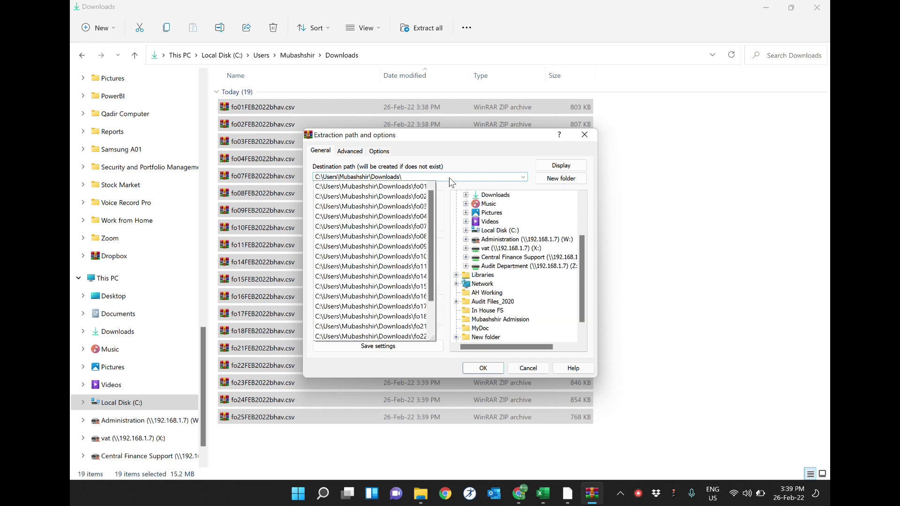
type("Bhavcapoy-")
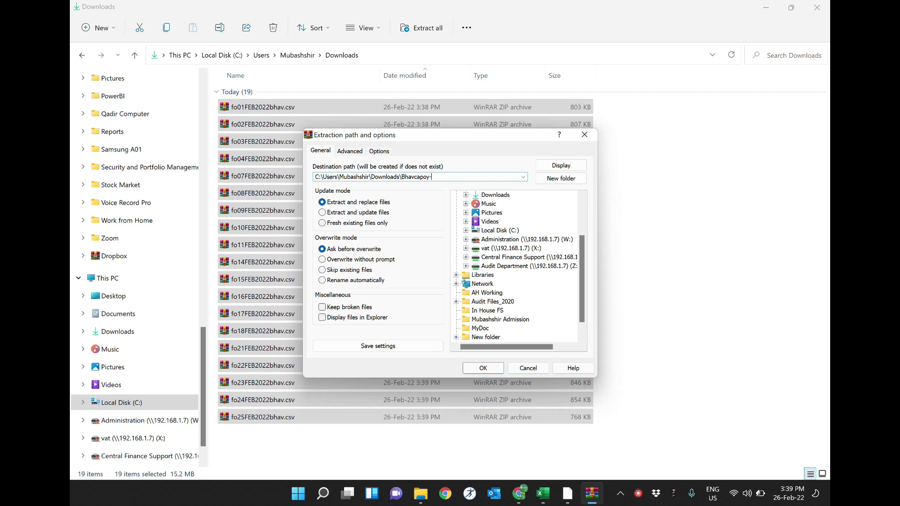
type("Deriva")
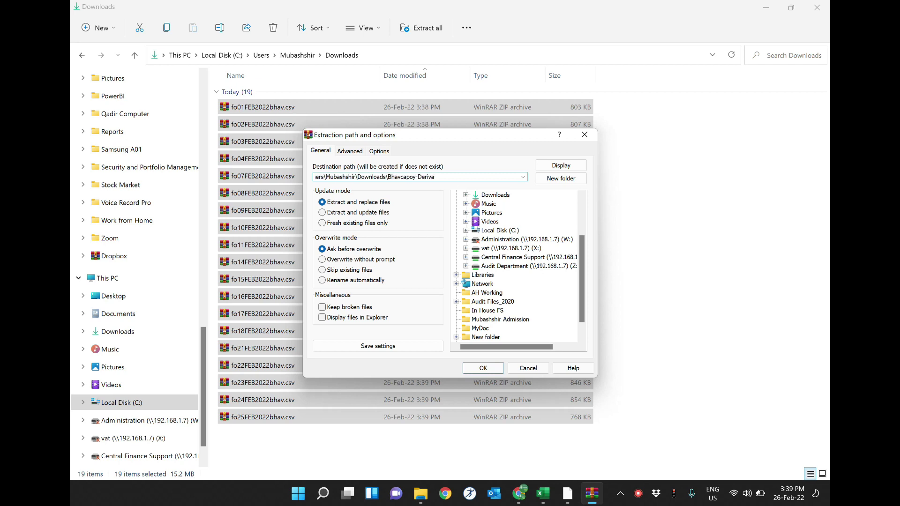
type("tive")
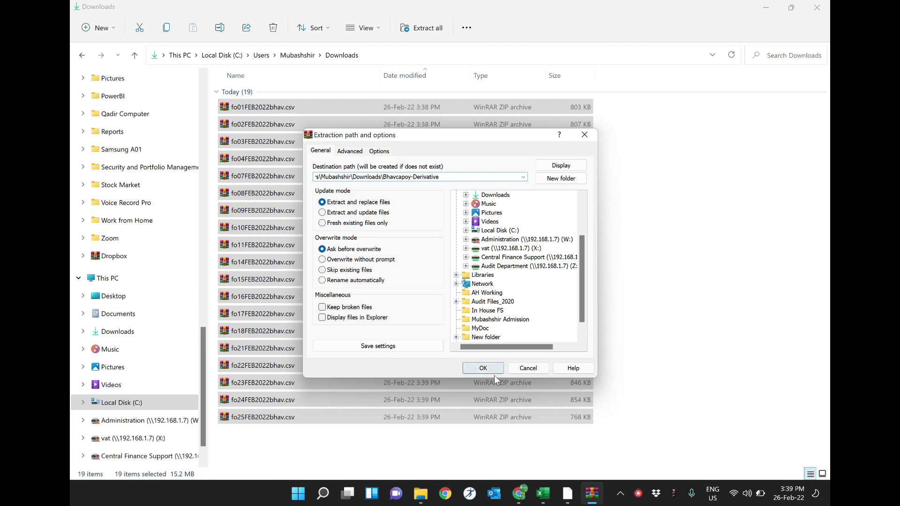
left_click(494, 369)
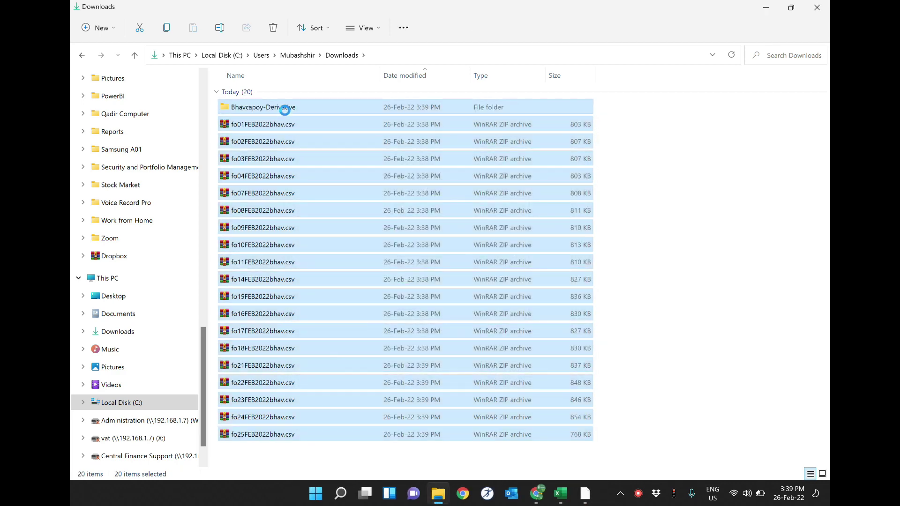
Check the 19 extracted bhav files in the Bhavcapoy-Derivative folder, then return to Chrome
double_click(284, 109)
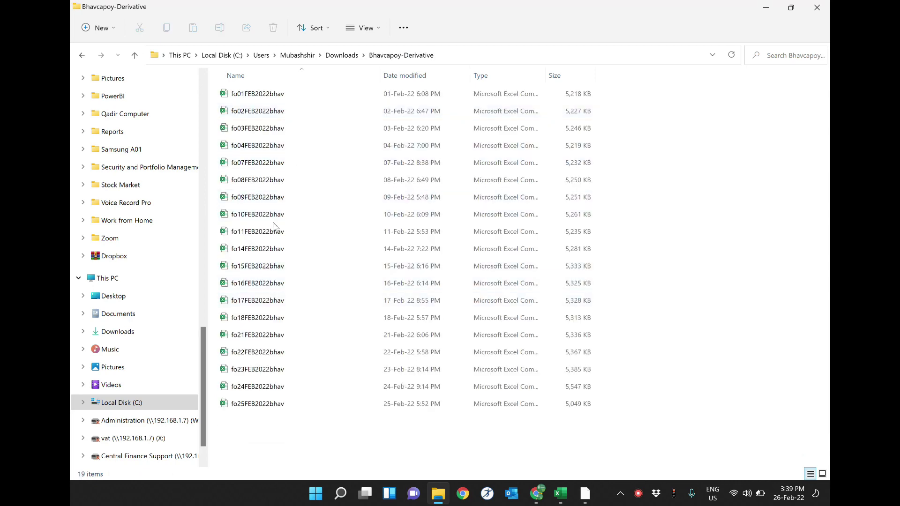
left_click(136, 56)
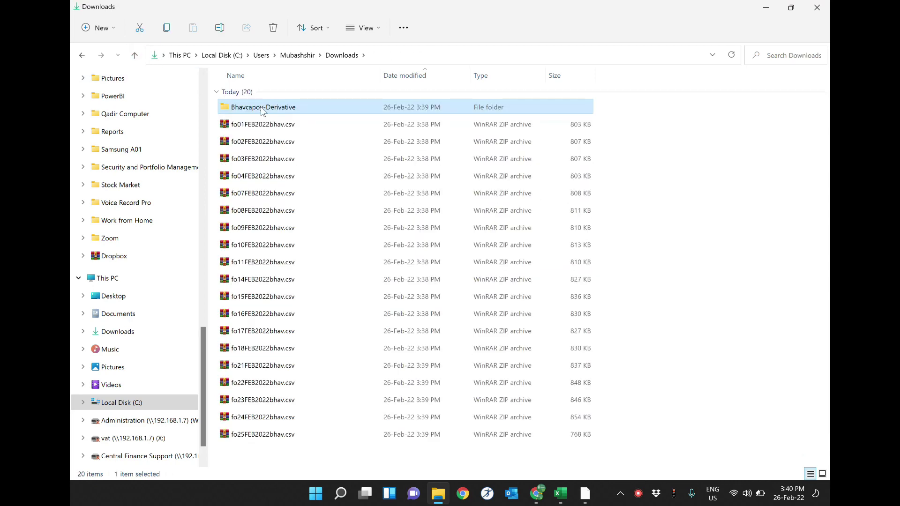
double_click(262, 108)
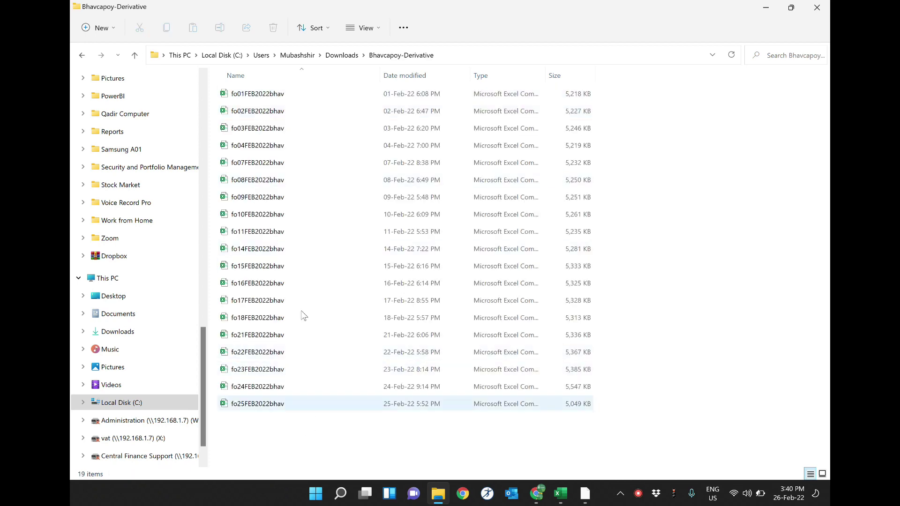
left_click(135, 55)
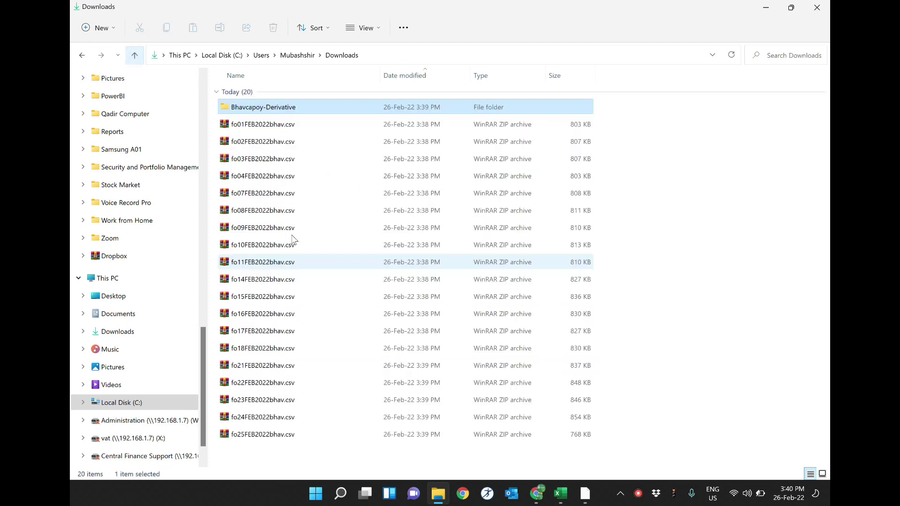
double_click(353, 105)
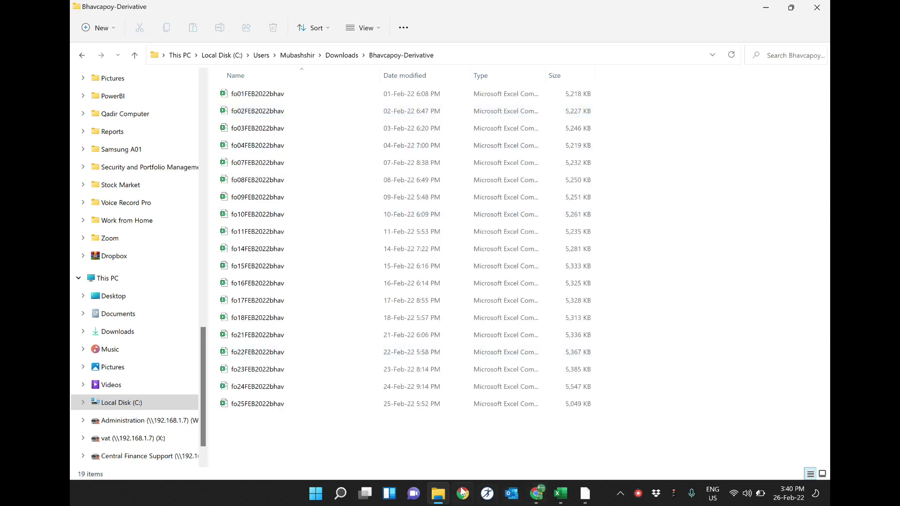
left_click(537, 494)
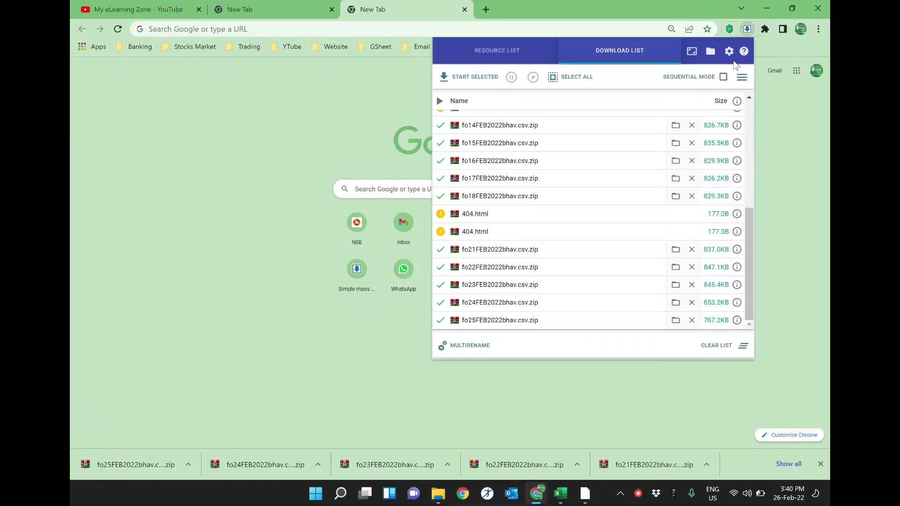
Open nseindia.com in a new tab and close the Chrome downloads bar
left_click(249, 10)
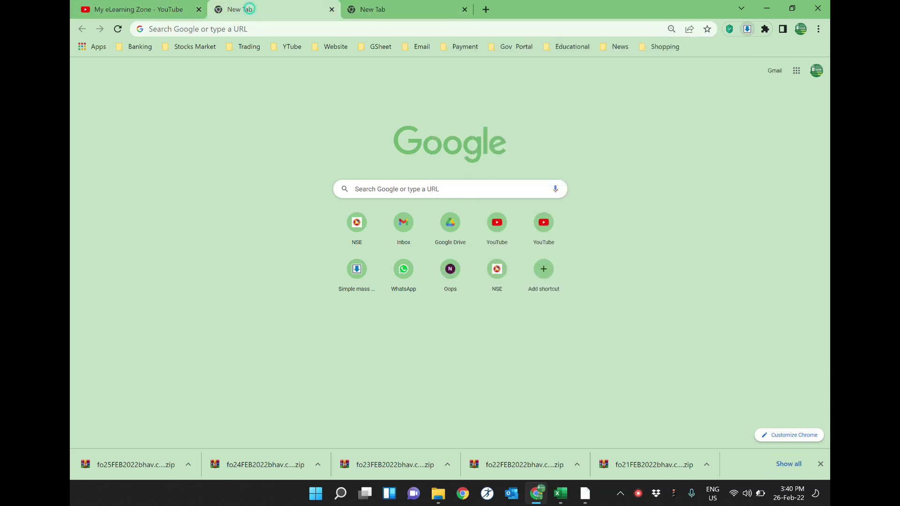
left_click(408, 30)
type("nse")
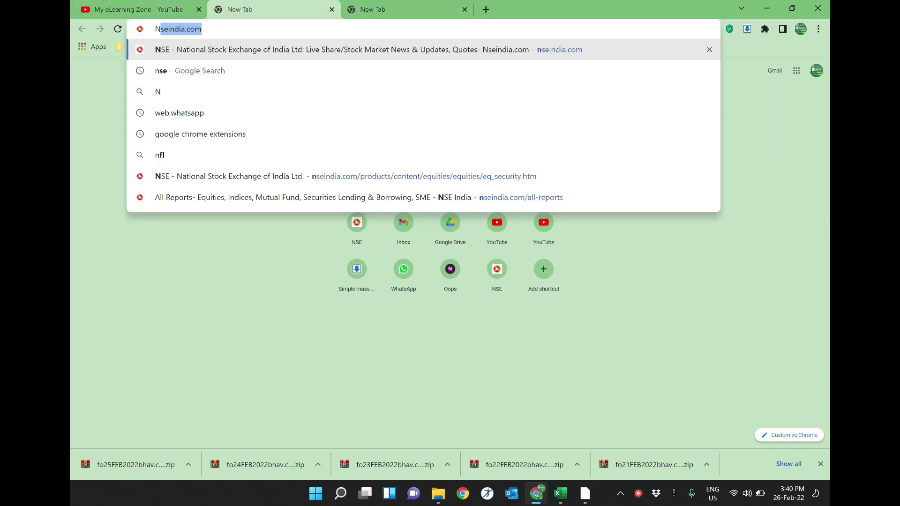
key("Return")
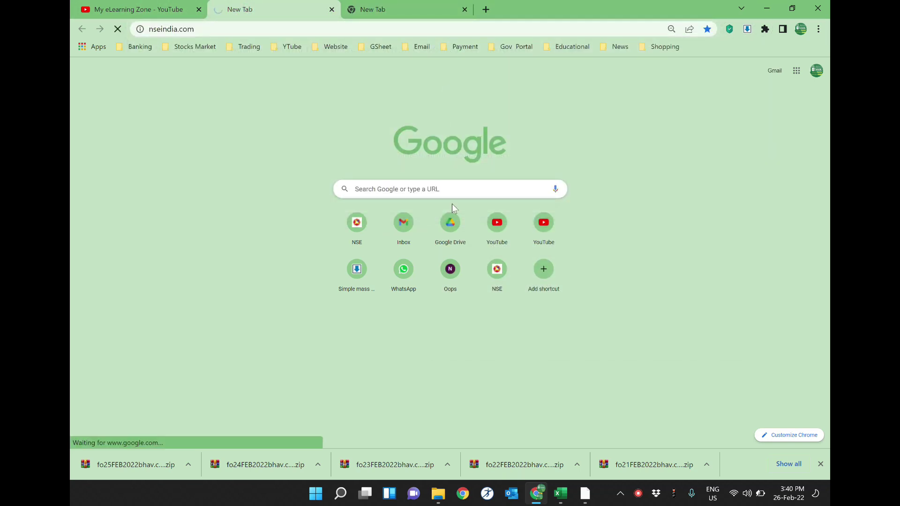
left_click(436, 9)
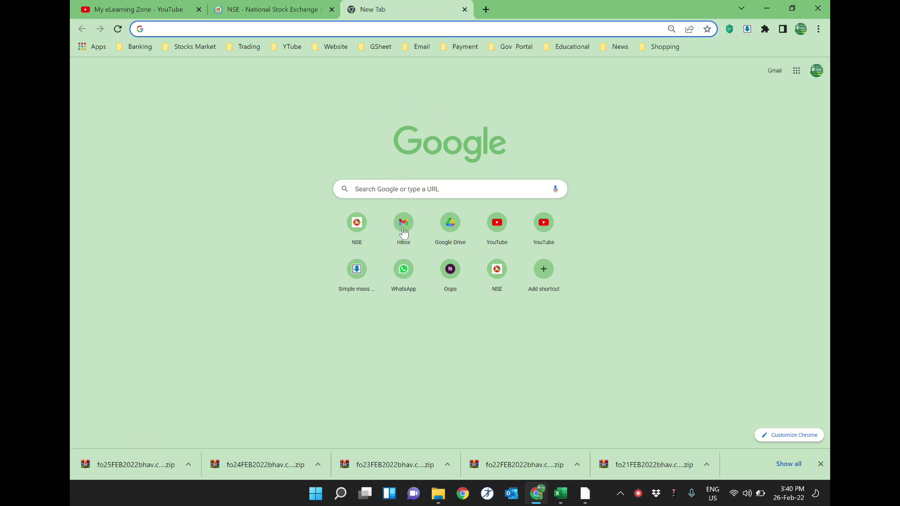
left_click(821, 465)
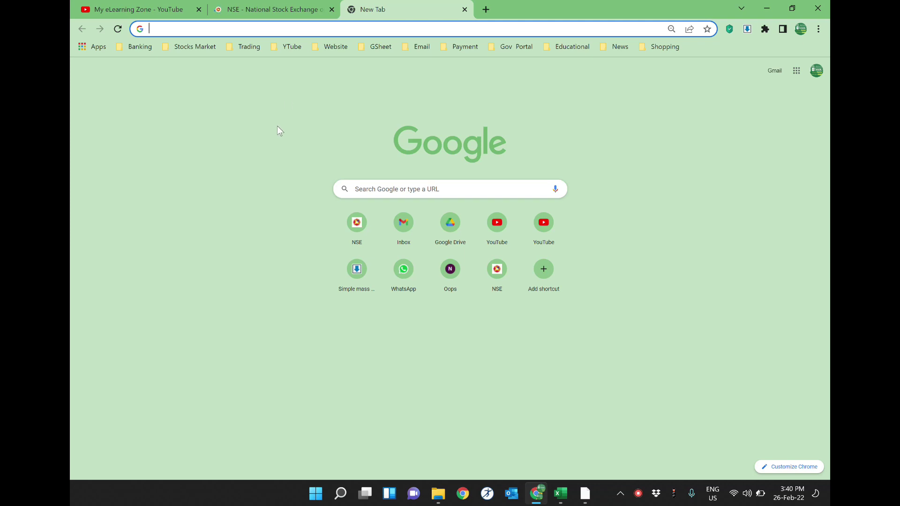
Open the old www1.nseindia.com site in another tab from the NSE homepage
left_click(169, 10)
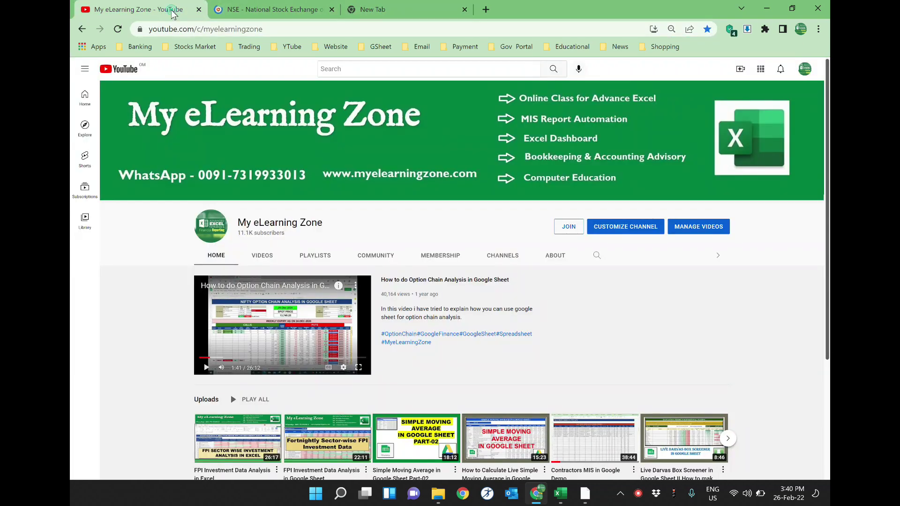
left_click(286, 10)
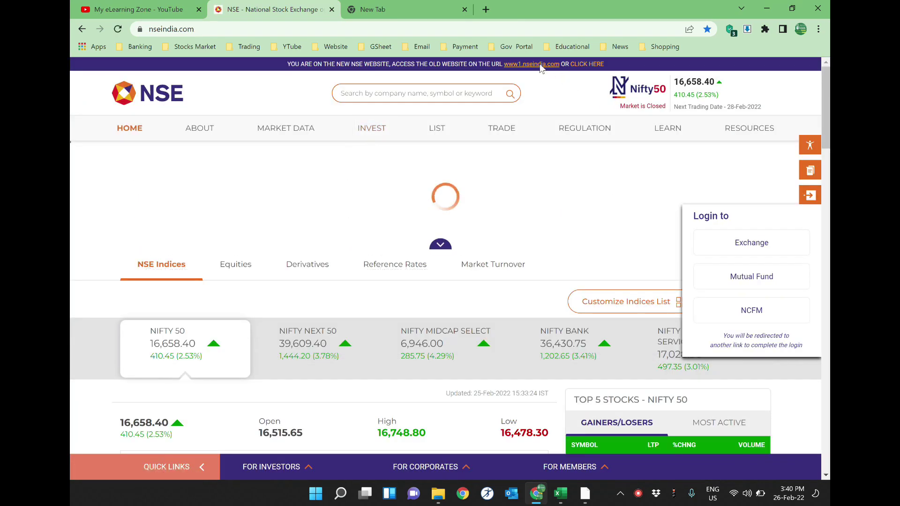
left_click(540, 64)
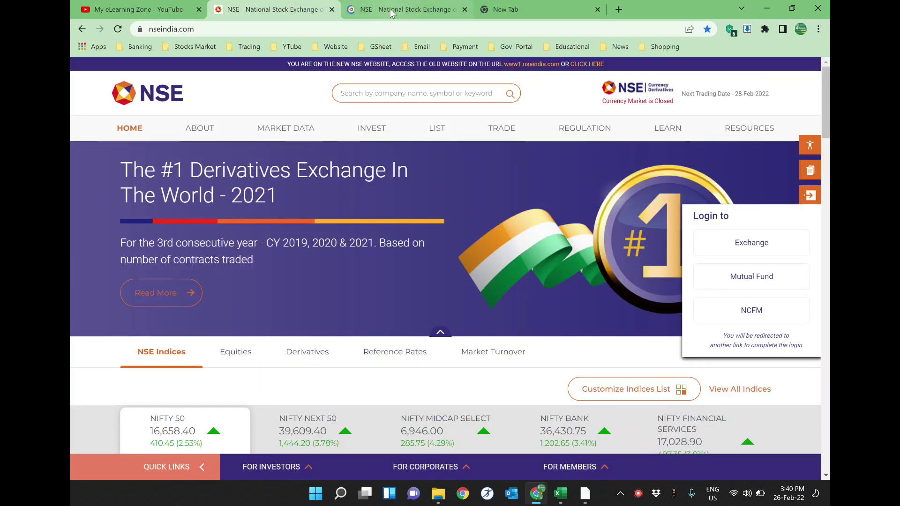
left_click(392, 13)
left_click(302, 8)
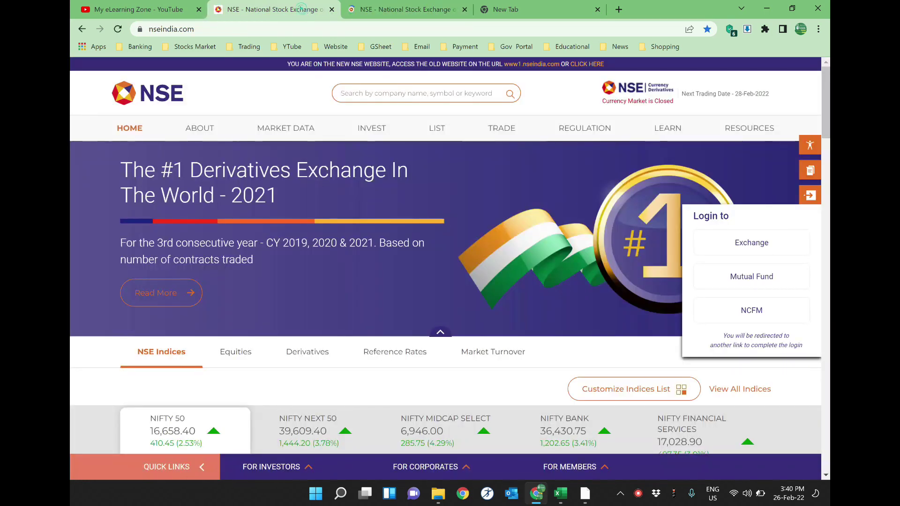
On the old NSE site, go to Equity Derivatives' Archives of Daily/Monthly F&O Reports page
left_click(430, 13)
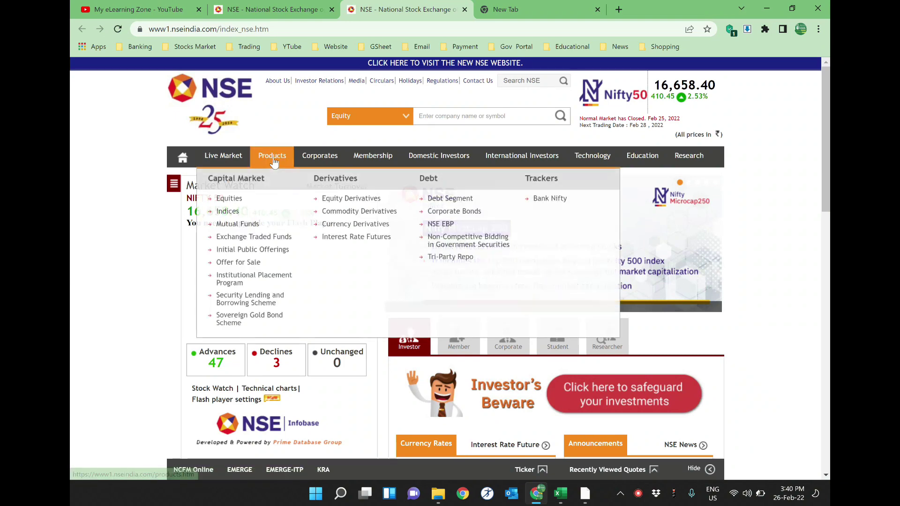
left_click(347, 199)
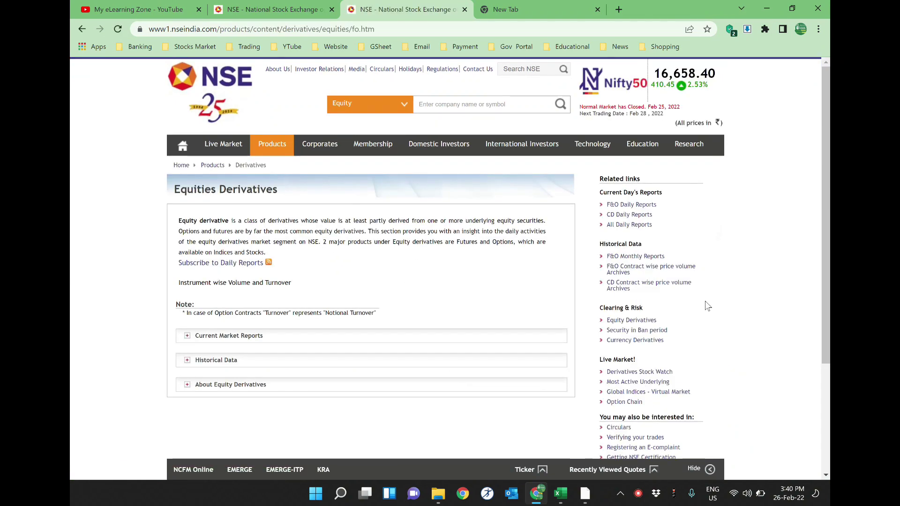
left_click(622, 207)
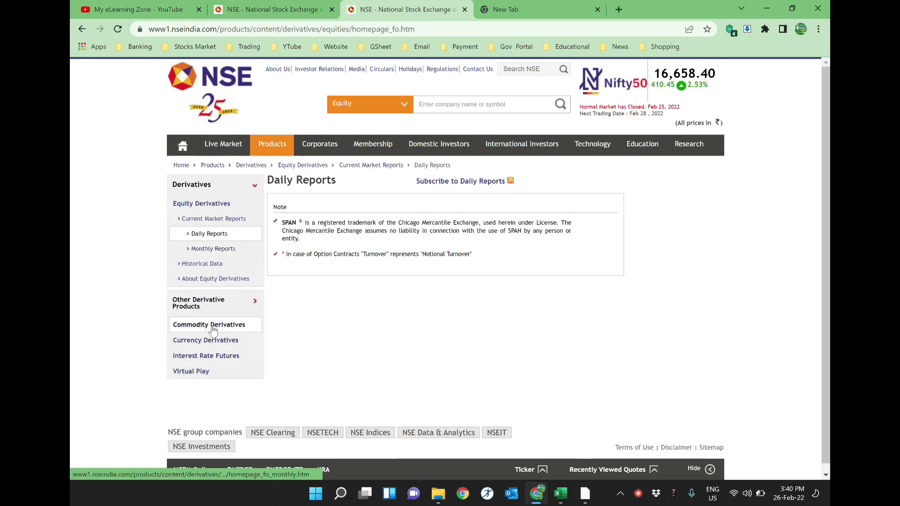
left_click(209, 268)
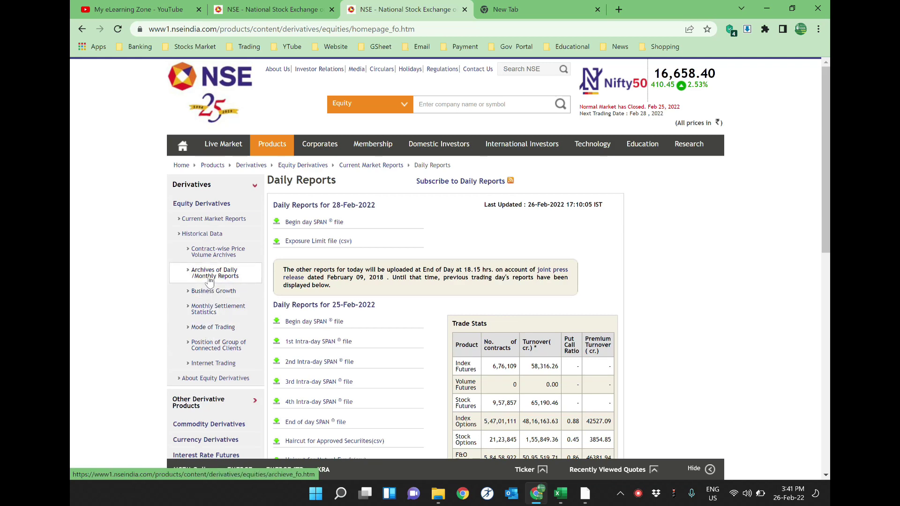
left_click(210, 277)
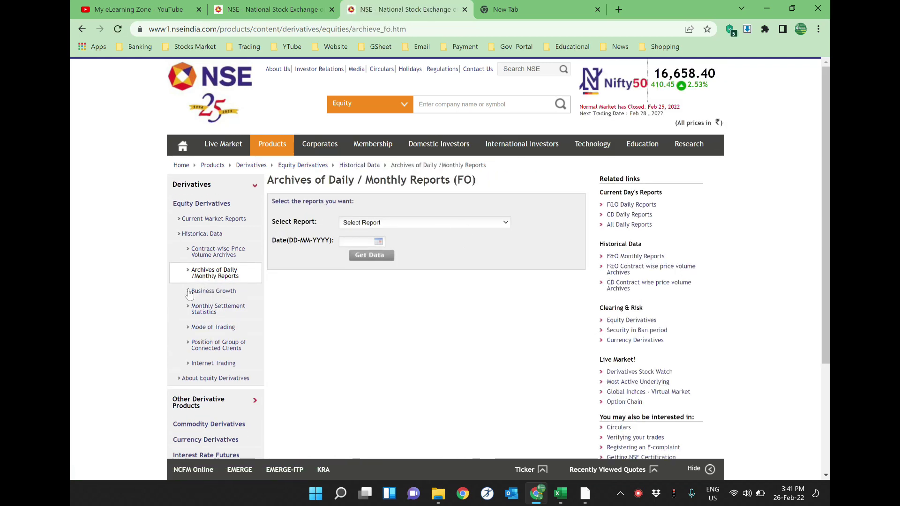
Fetch the NSE Open Interest report for 25-02-2022
left_click(435, 224)
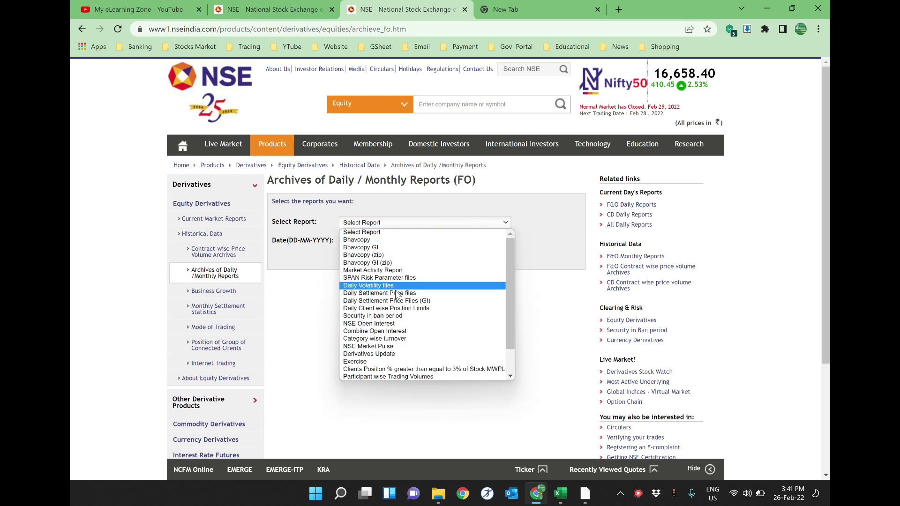
left_click(401, 325)
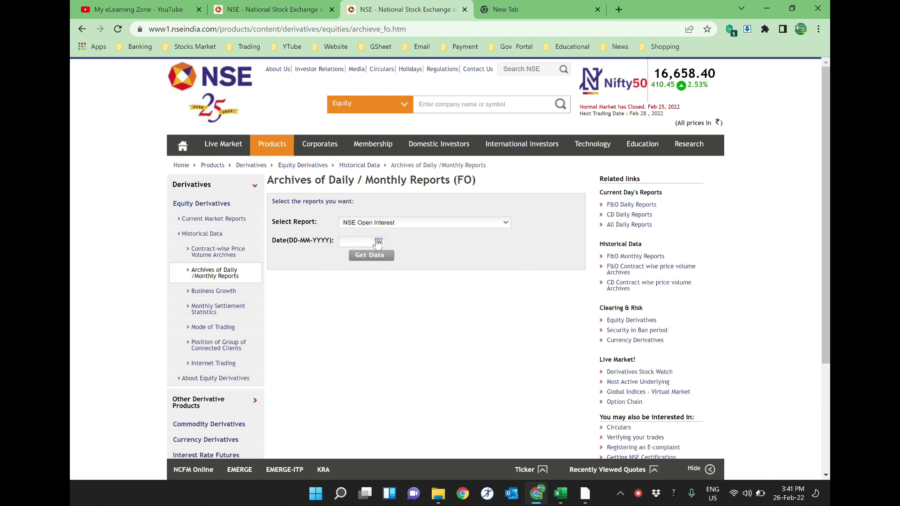
left_click(373, 241)
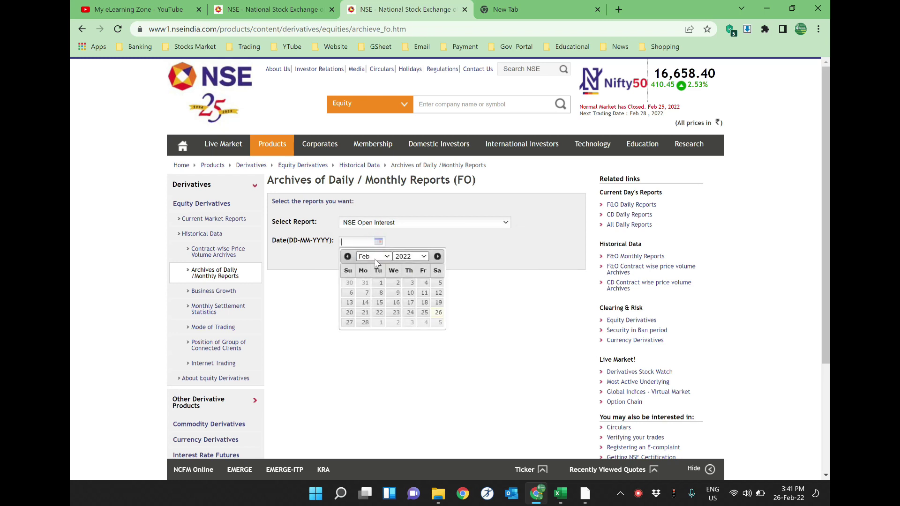
left_click(424, 312)
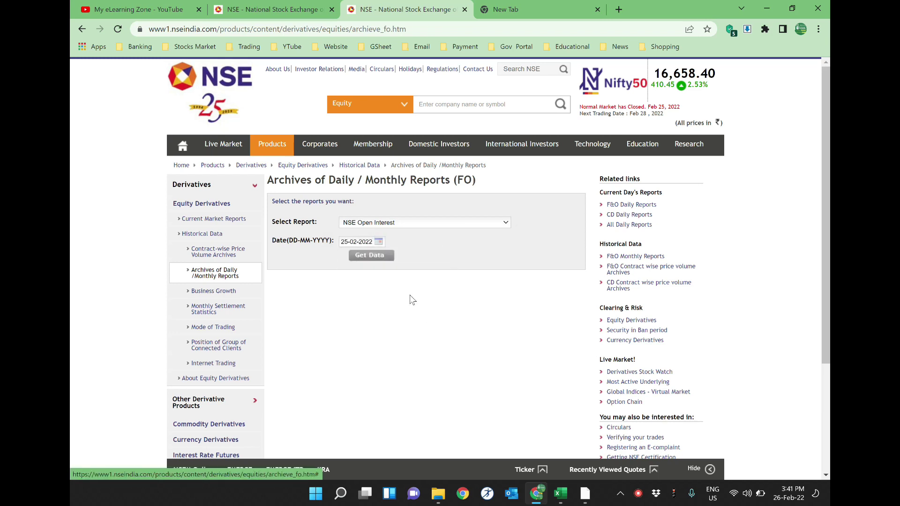
left_click(376, 258)
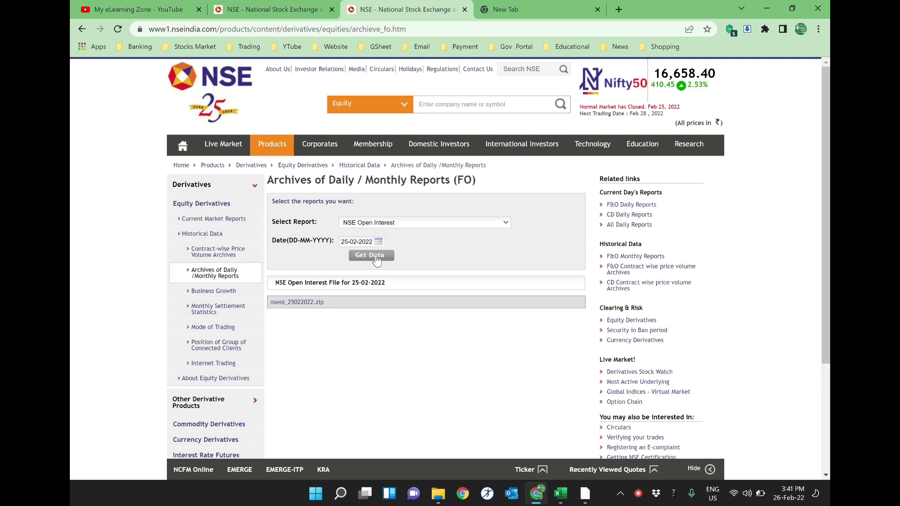
Copy the nseoi_25022022.zip link address and paste it into cell F34 of the Url Link sheet
right_click(306, 304)
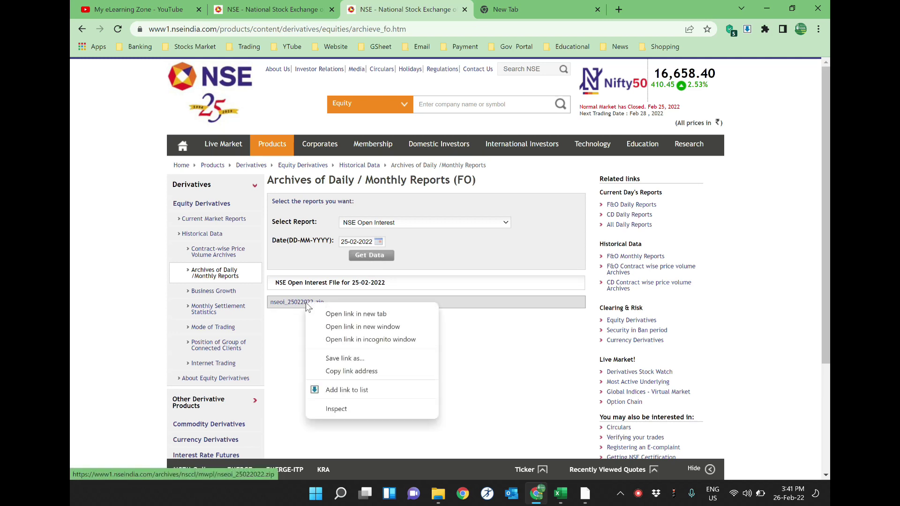
left_click(351, 370)
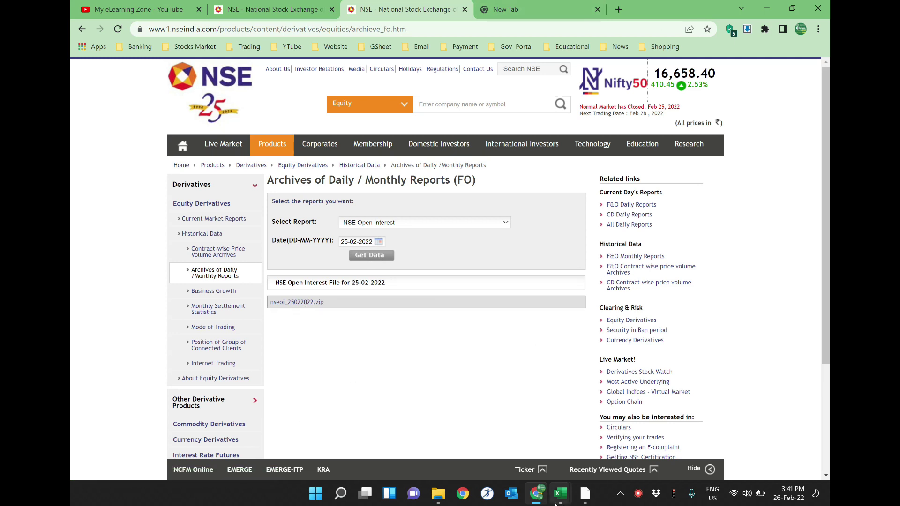
mouse_move(561, 493)
left_click(619, 436)
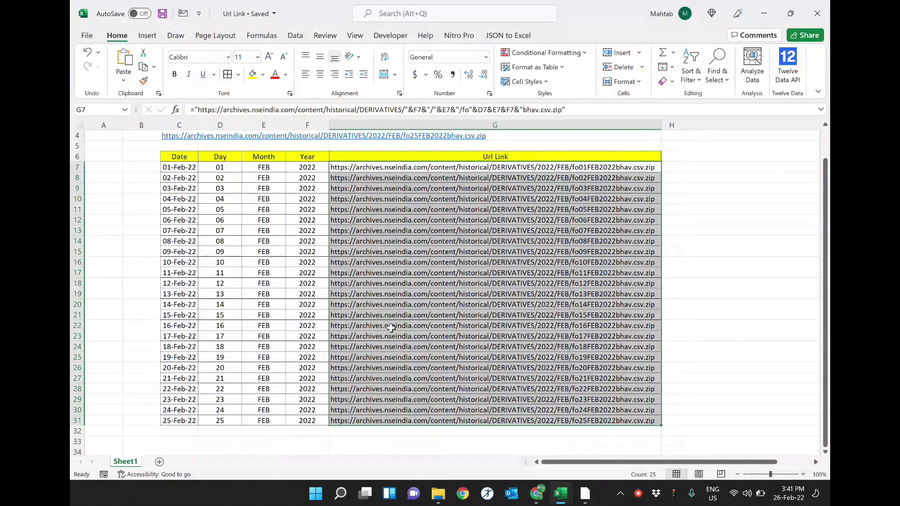
left_click(337, 305)
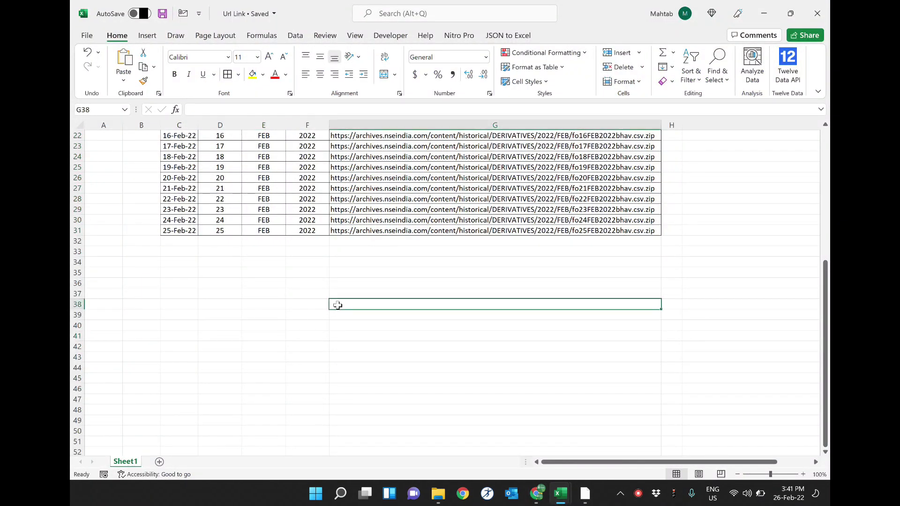
left_click(305, 264)
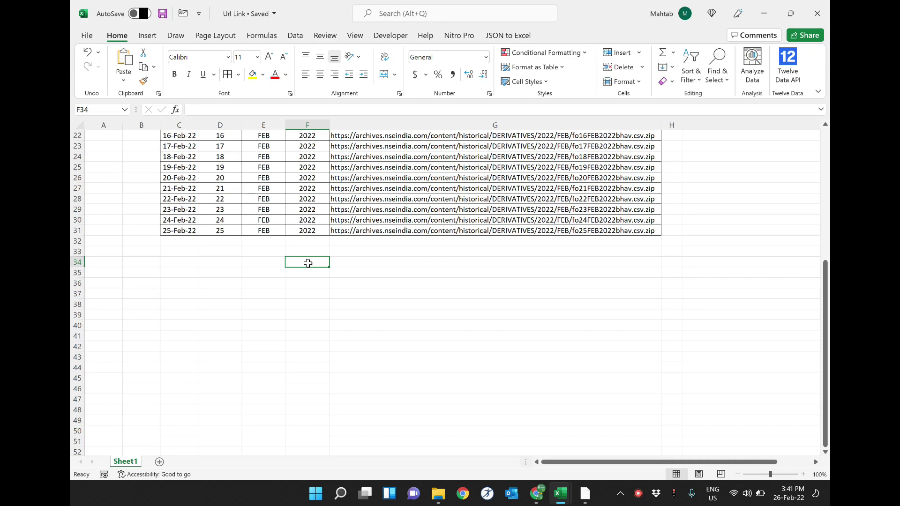
key("ctrl+v")
left_click(307, 294)
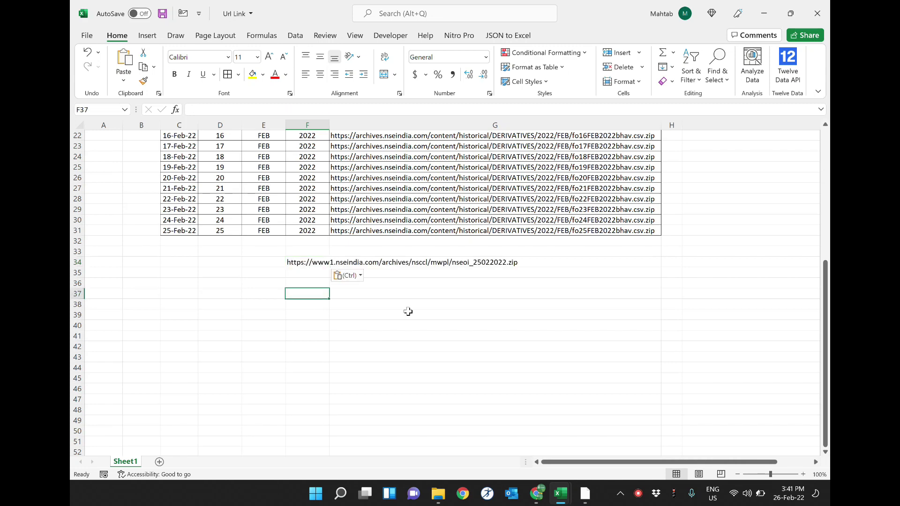
scroll(406, 328, "up", 3)
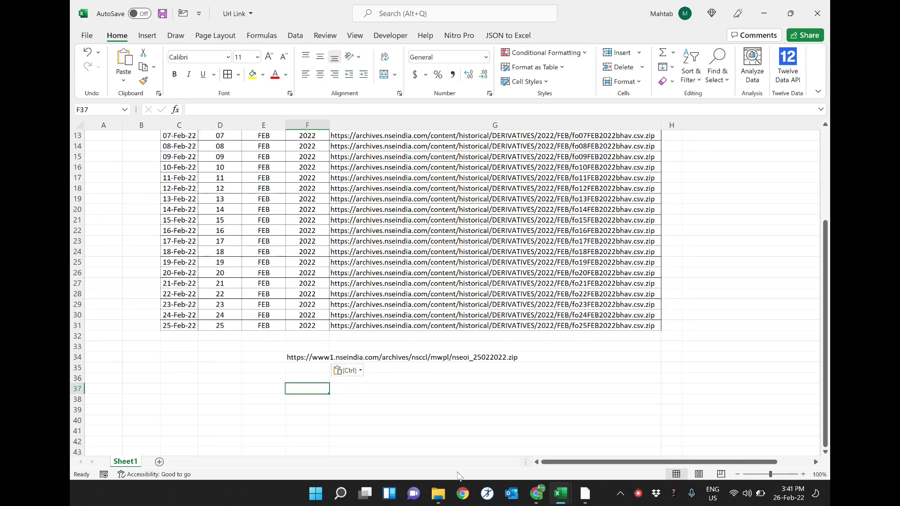
left_click(537, 493)
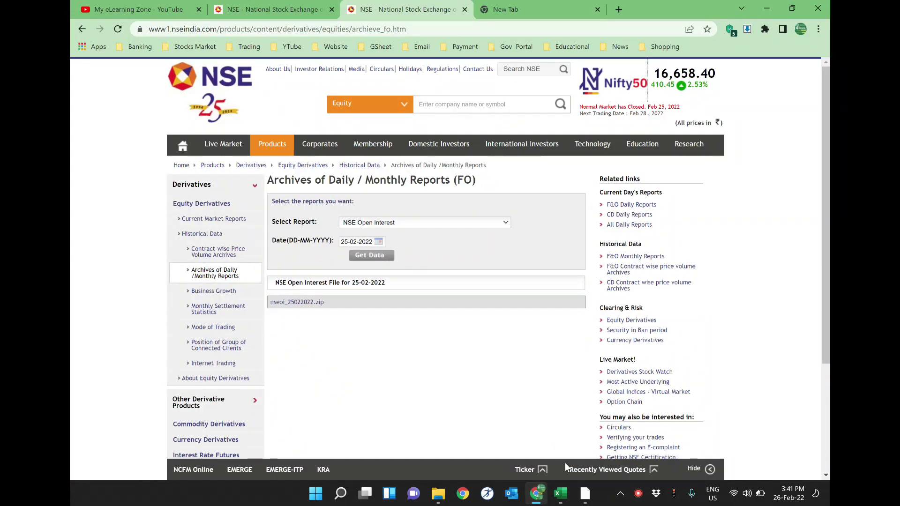
left_click(537, 494)
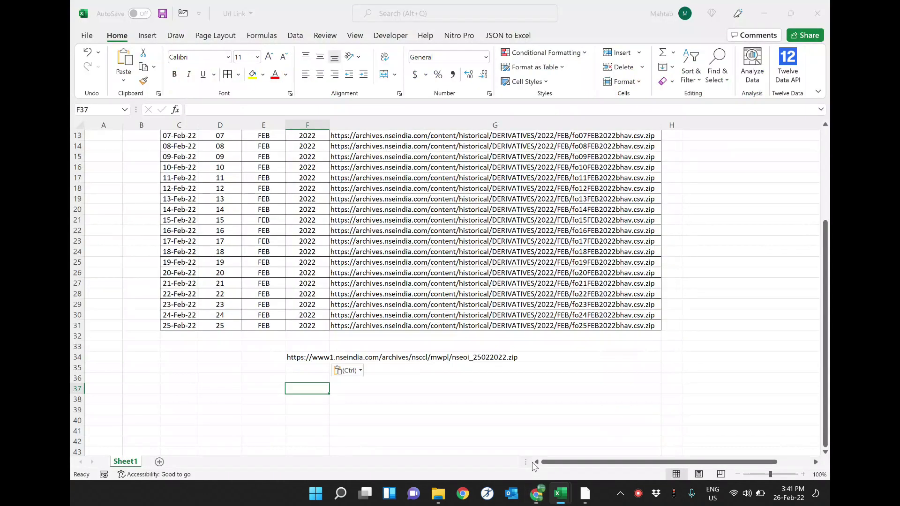
scroll(373, 384, "up", 4)
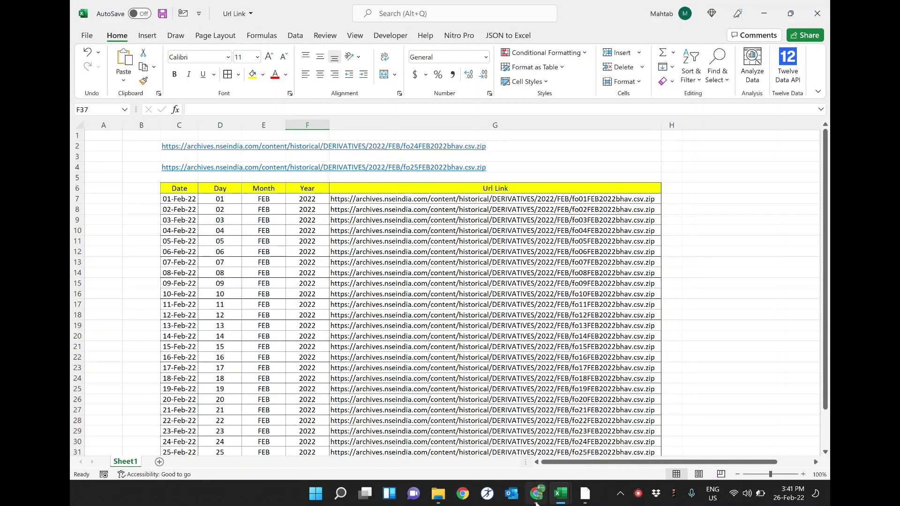
Look over the Url Link and EOD Analysis Final workbooks, ending on Chrome's NSE F&O archives page
left_click(561, 493)
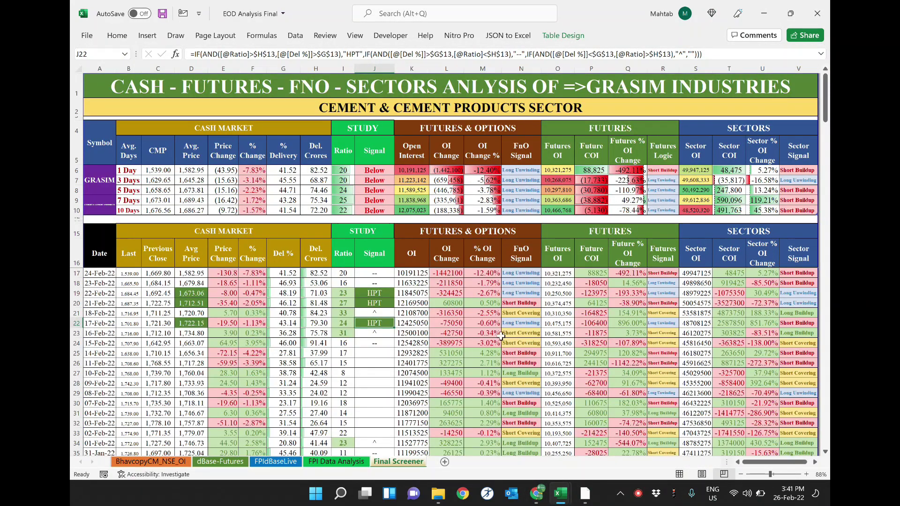
left_click(547, 497)
mouse_move(561, 494)
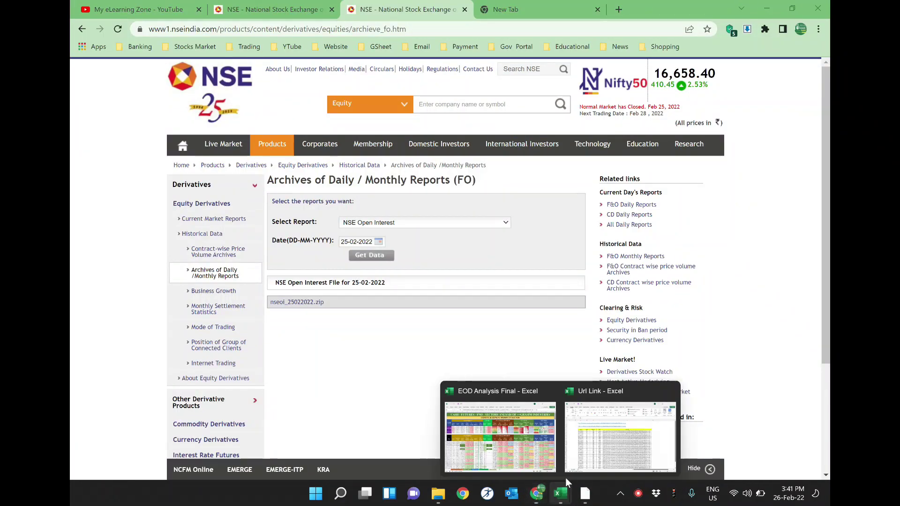
left_click(605, 441)
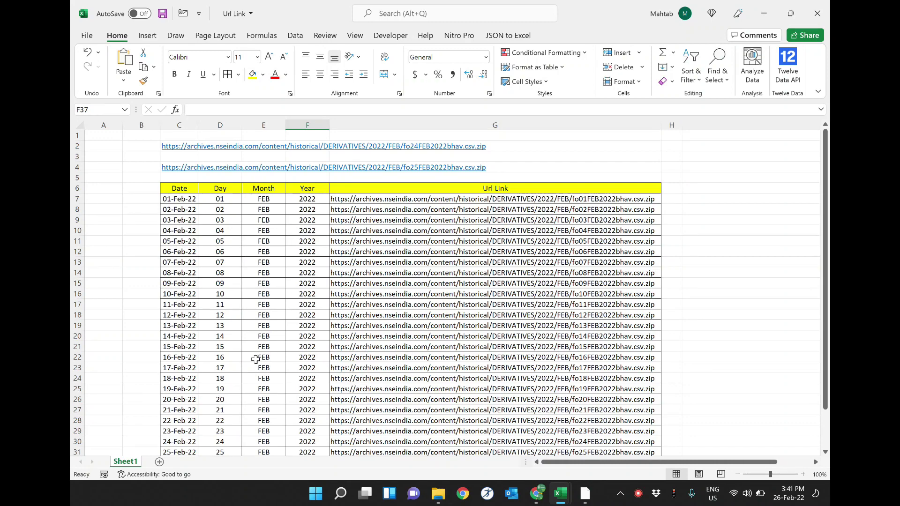
scroll(389, 359, "down", 3)
scroll(362, 372, "up", 1)
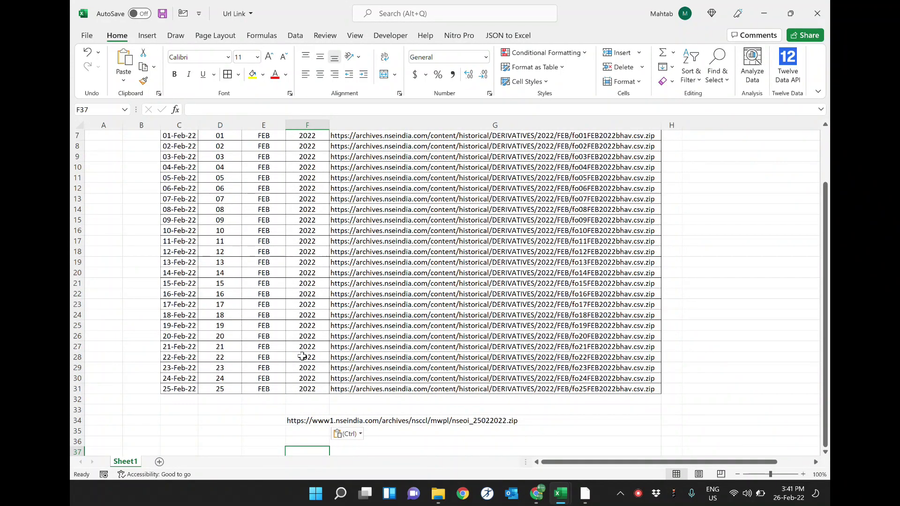
scroll(305, 355, "up", 2)
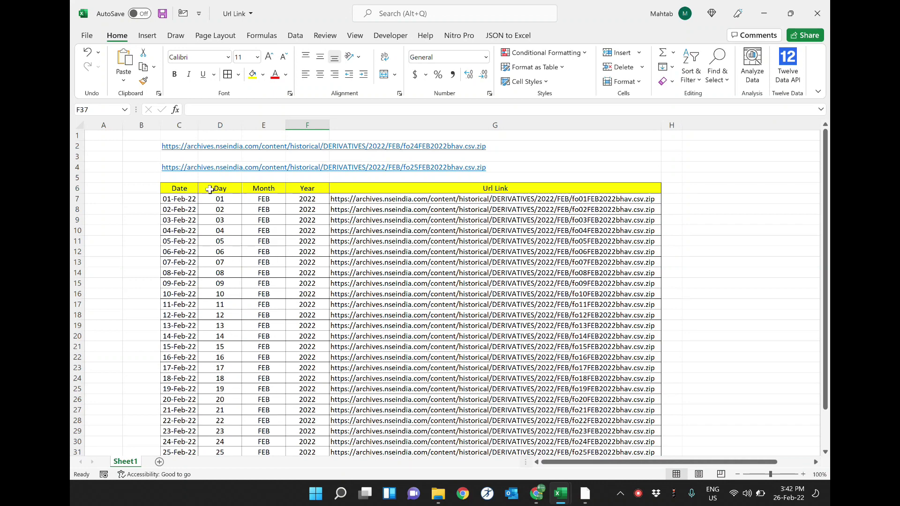
left_click(537, 493)
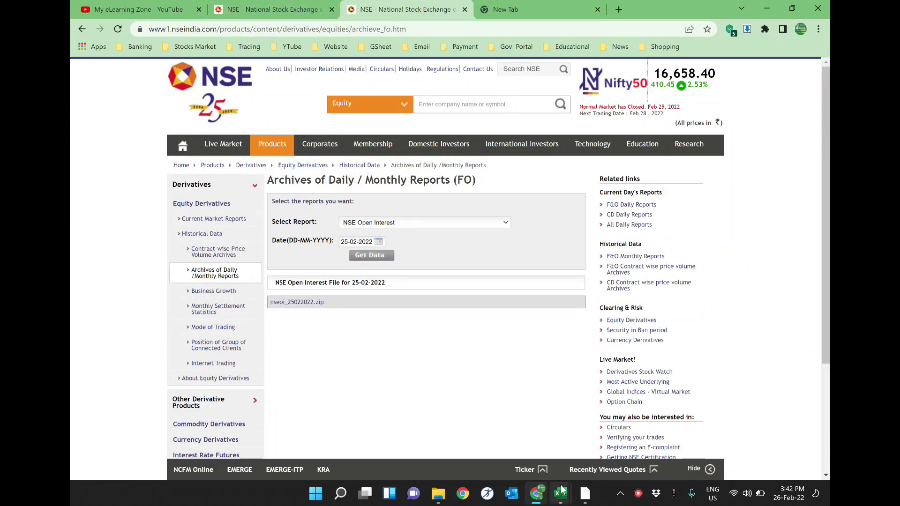
left_click(560, 494)
left_click(533, 430)
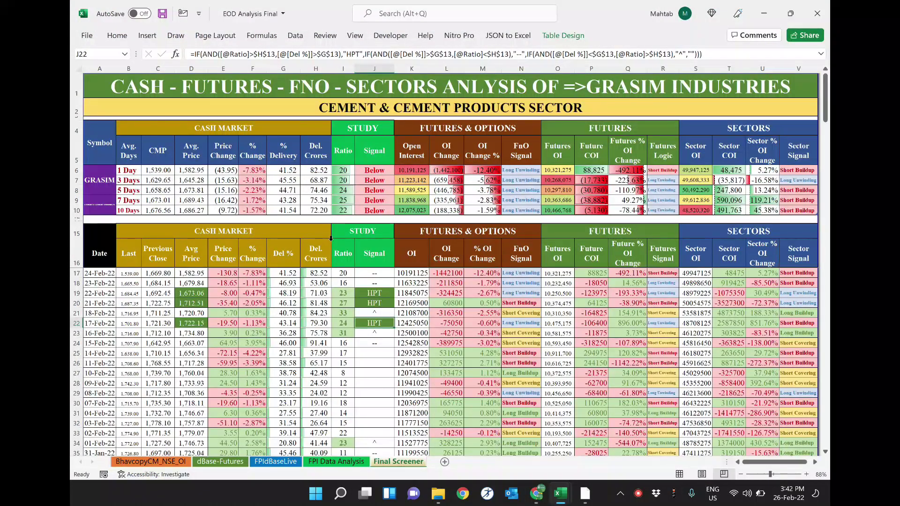
left_click(537, 493)
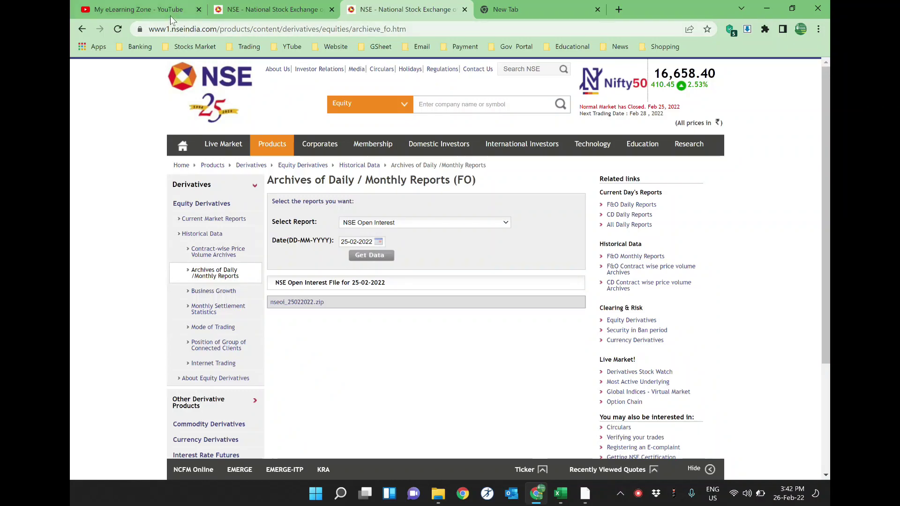
Bring the My eLearning Zone YouTube tab to the front in Chrome
left_click(170, 11)
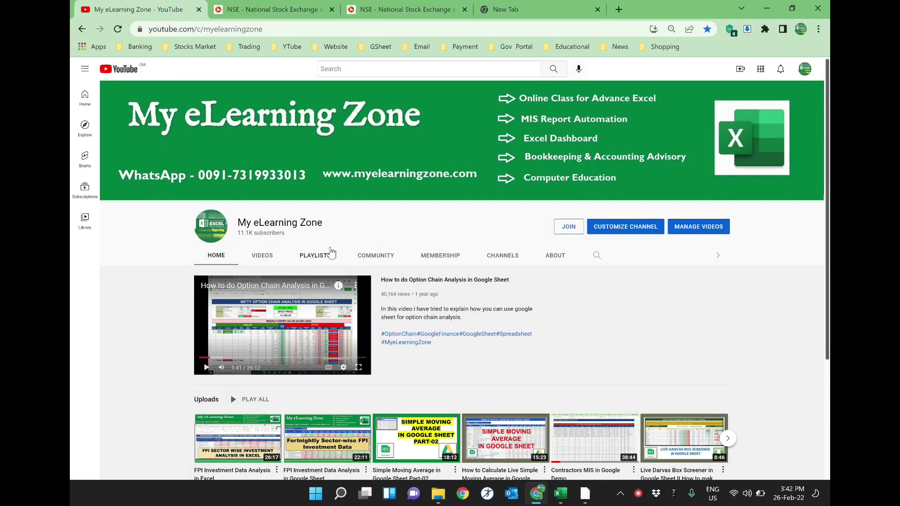